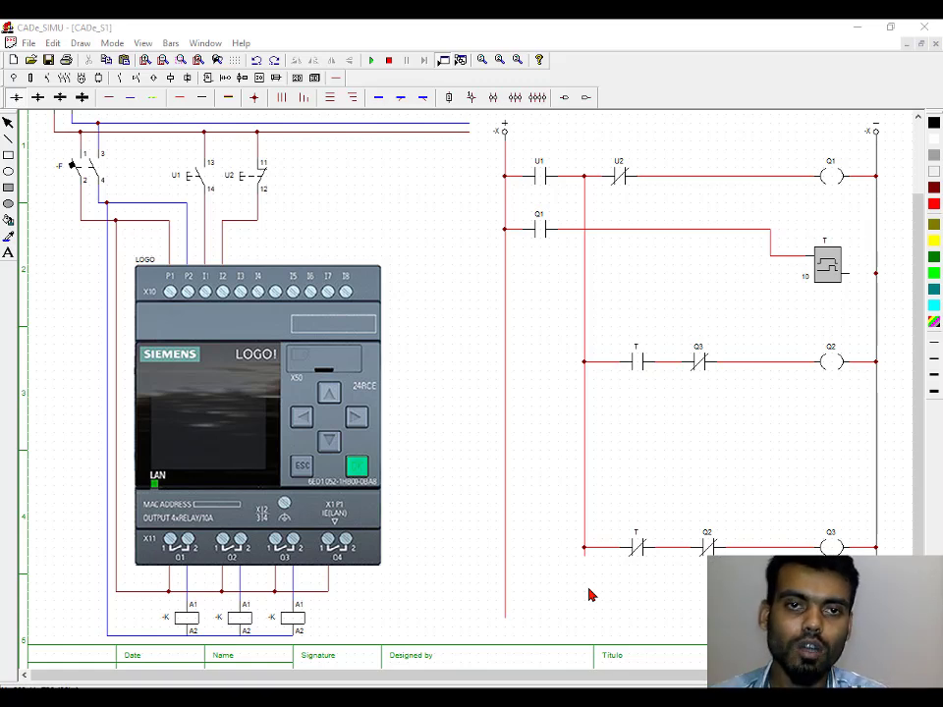
Step: Simulate the finished CADe_S1 LOGO! circuit, closing breaker F and operating pushbutton U1 to demonstrate it
click(372, 60)
click(93, 185)
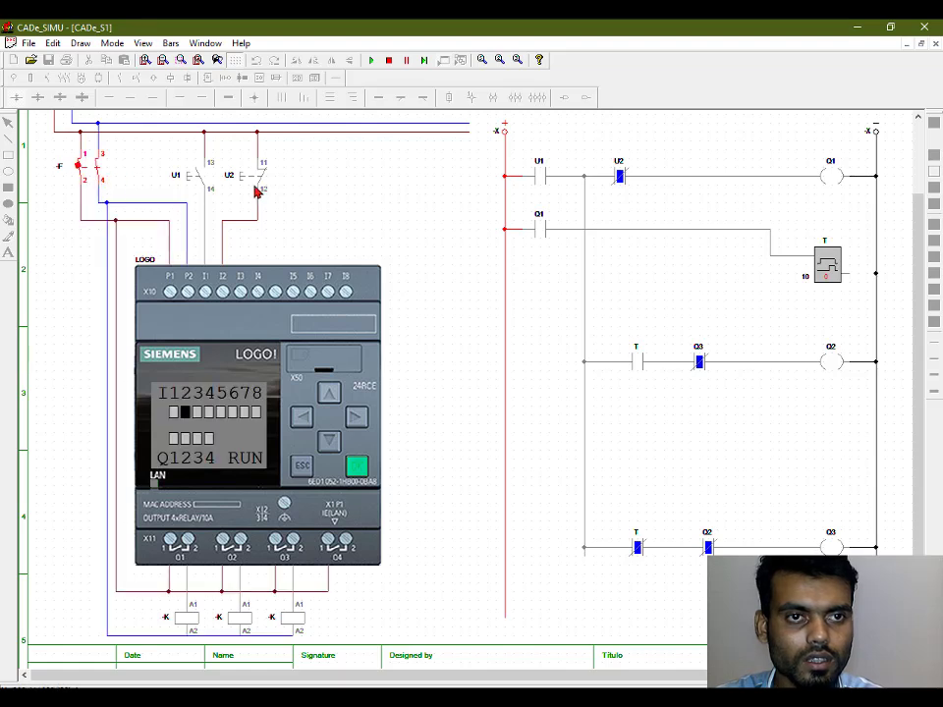
click(196, 183)
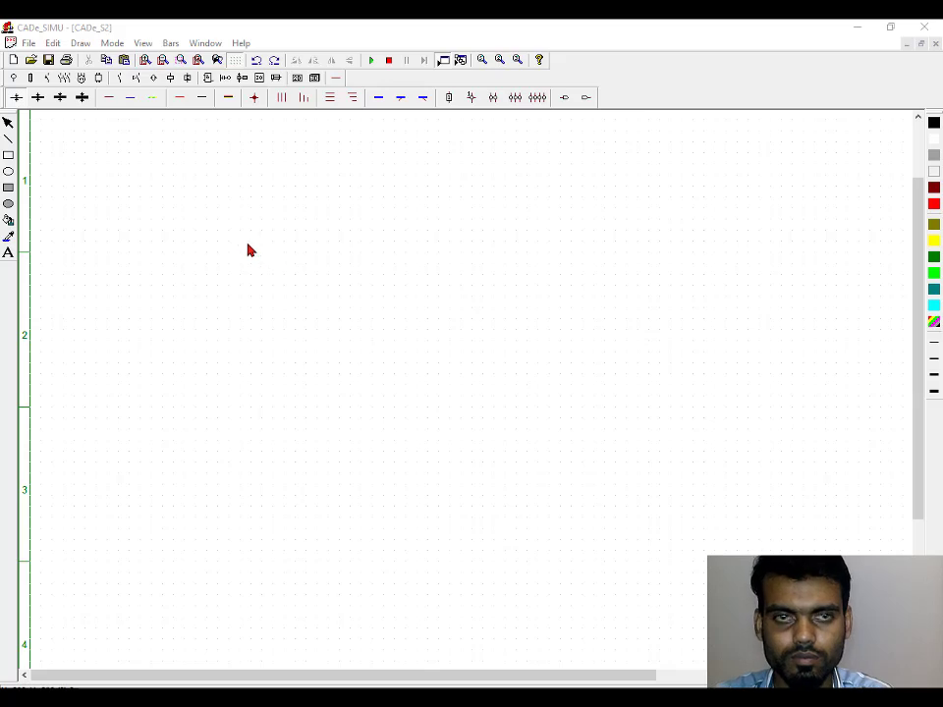
Step: Place a Siemens LOGO! PLC module in the left half of the blank CADe_S2 sheet
click(163, 60)
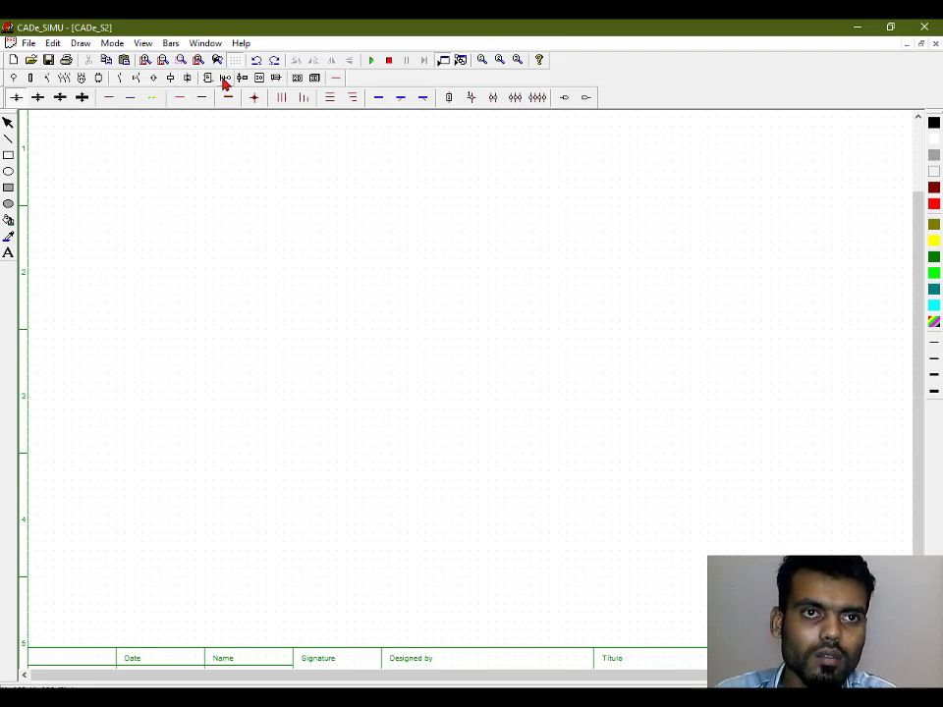
click(260, 78)
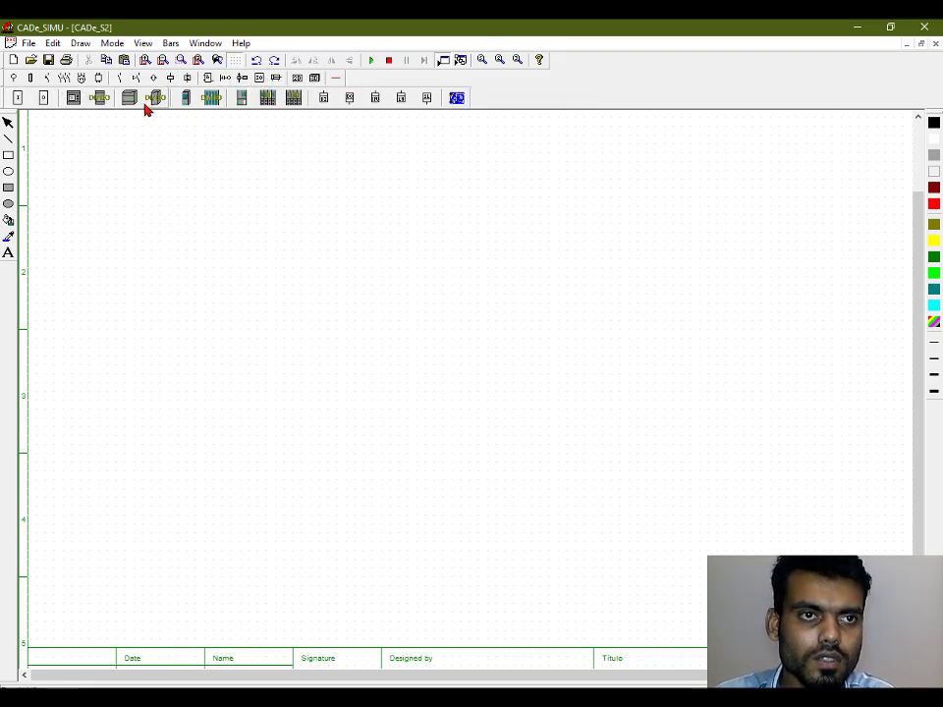
click(73, 98)
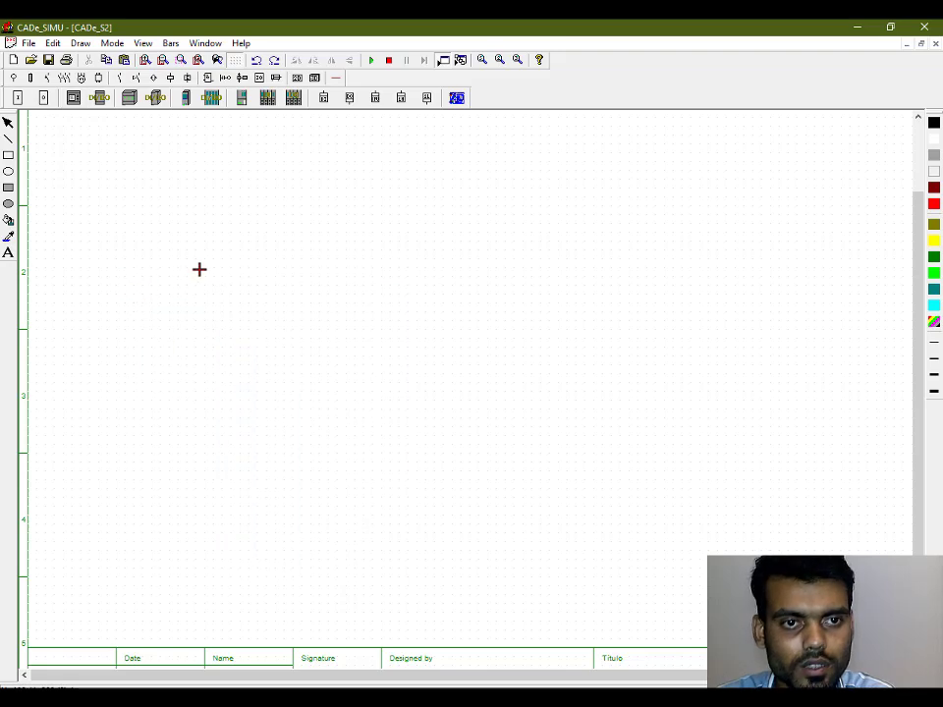
click(200, 268)
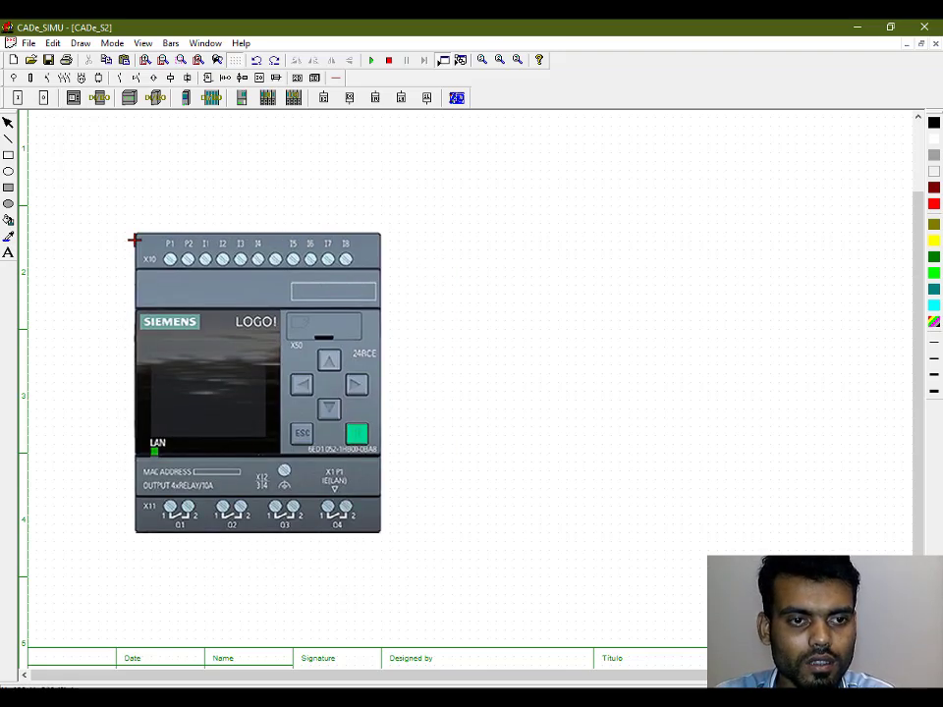
click(134, 240)
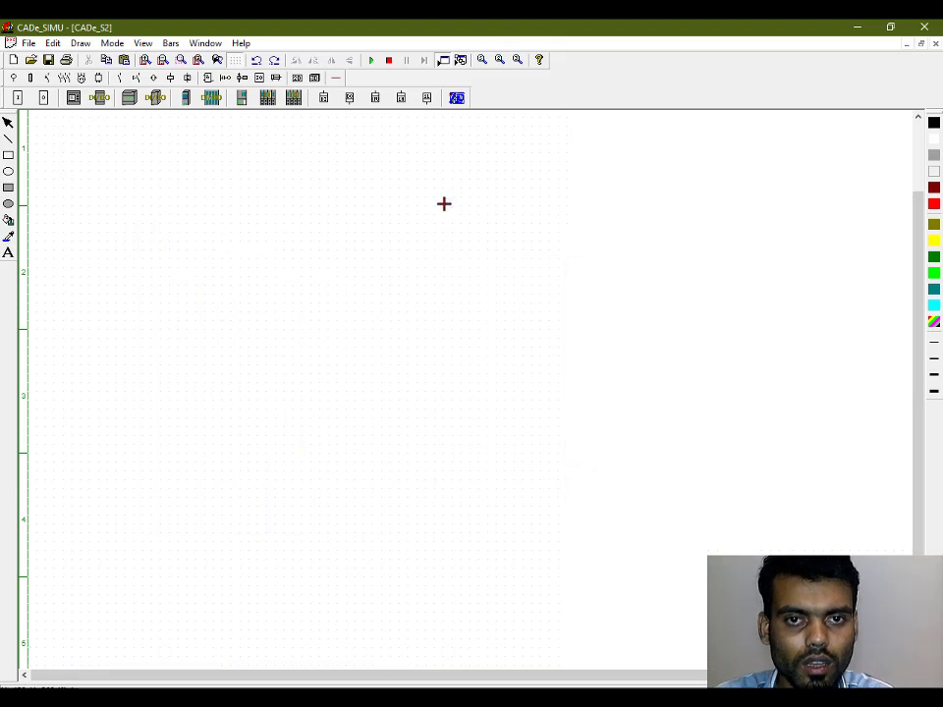
Step: Adjust the LOGO! module's vertical position on the sheet, leaving space above and below it for wiring
drag(258, 338, 258, 319)
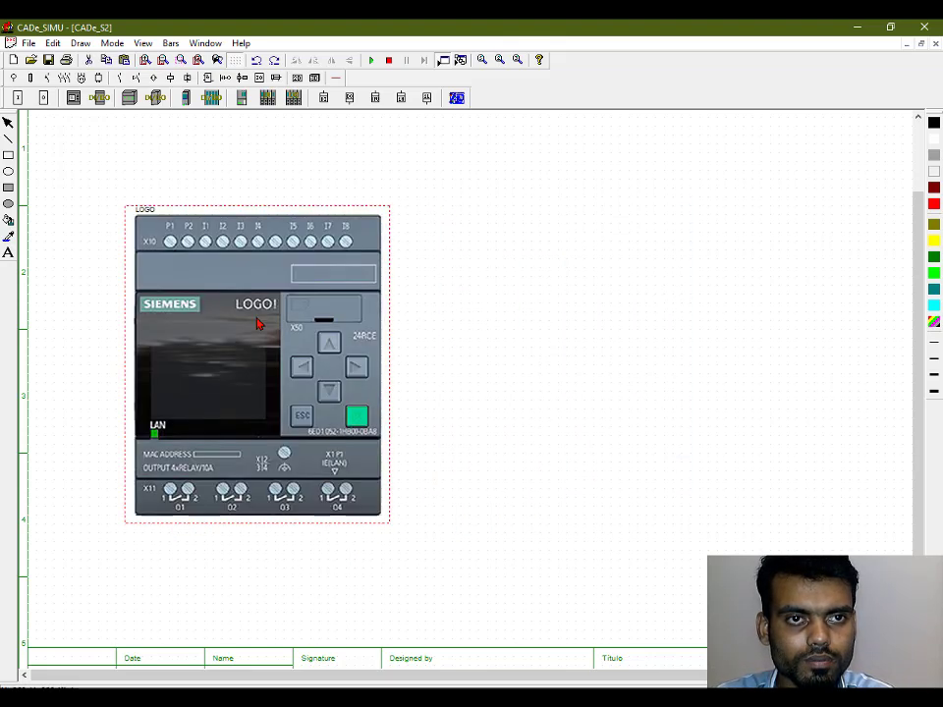
scroll(440, 280, up, 2)
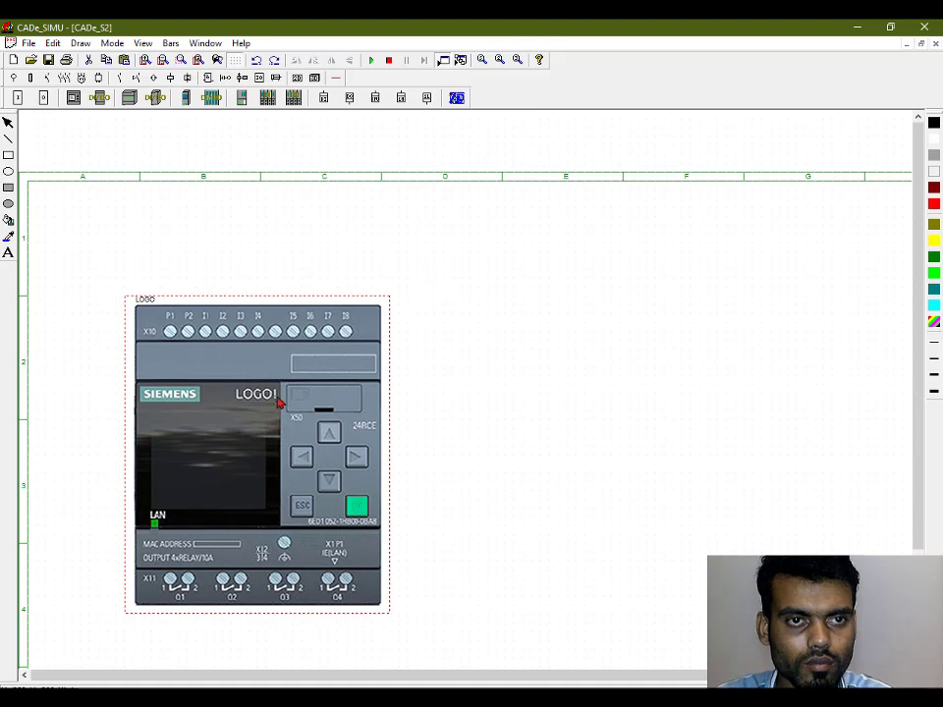
scroll(385, 333, down, 1)
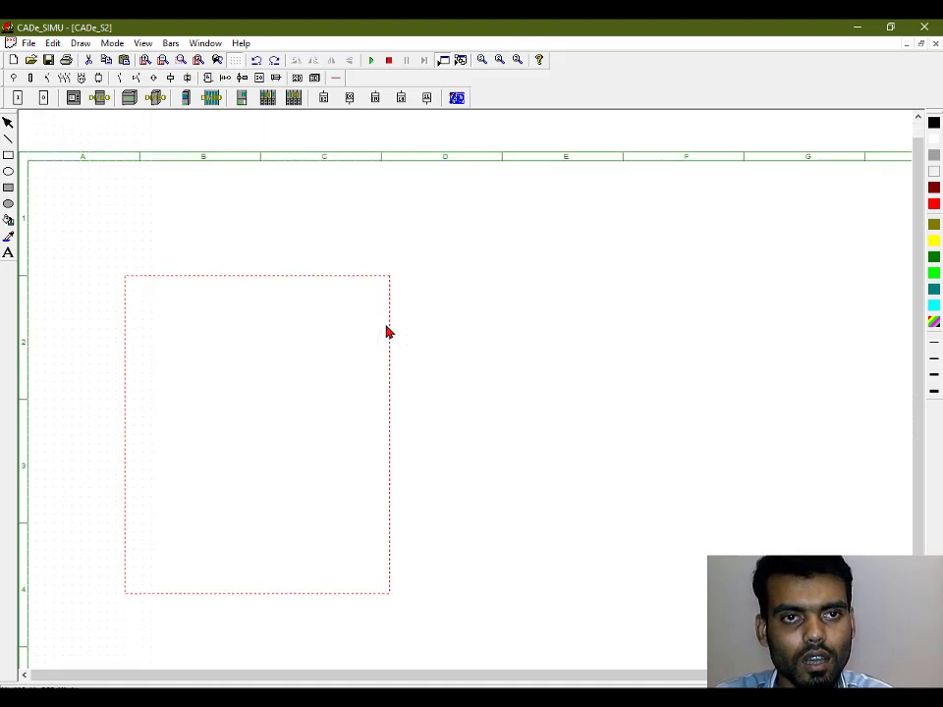
scroll(388, 332, down, 2)
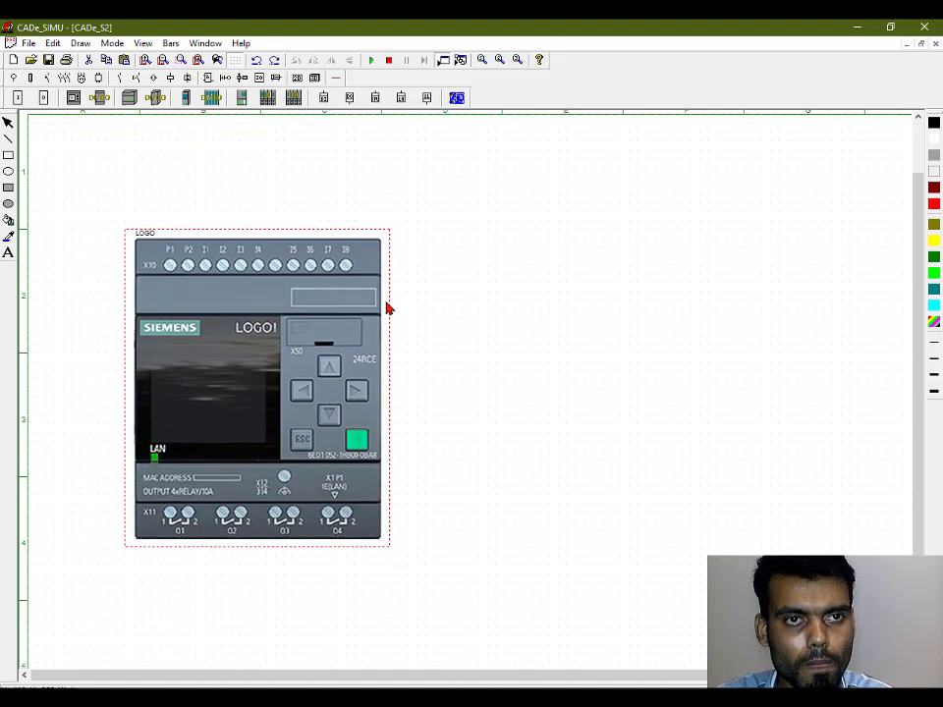
scroll(387, 309, down, 1)
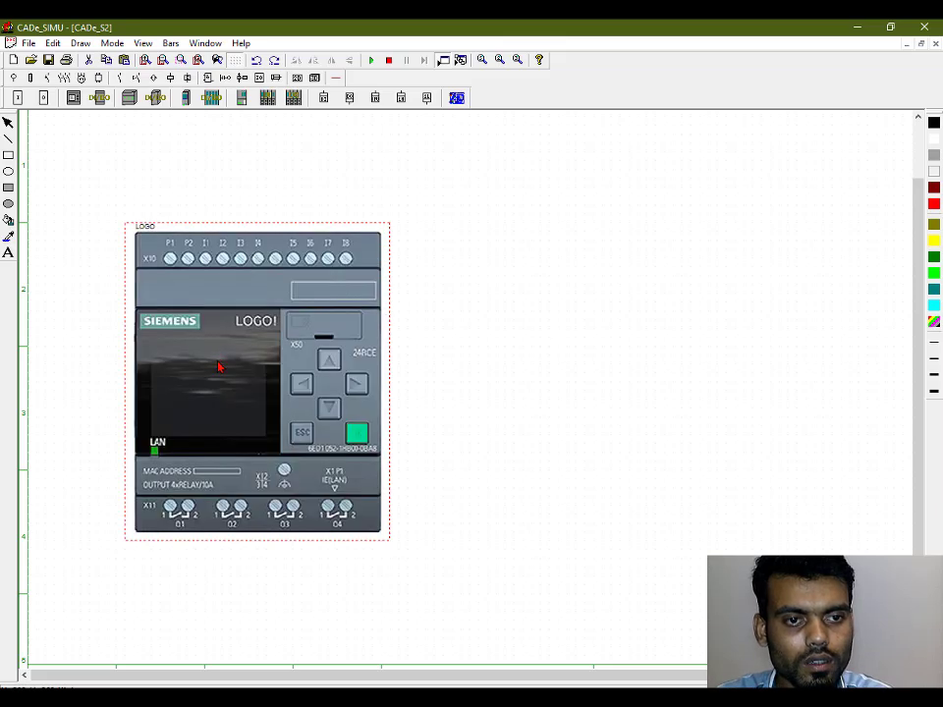
drag(218, 366, 221, 374)
click(427, 238)
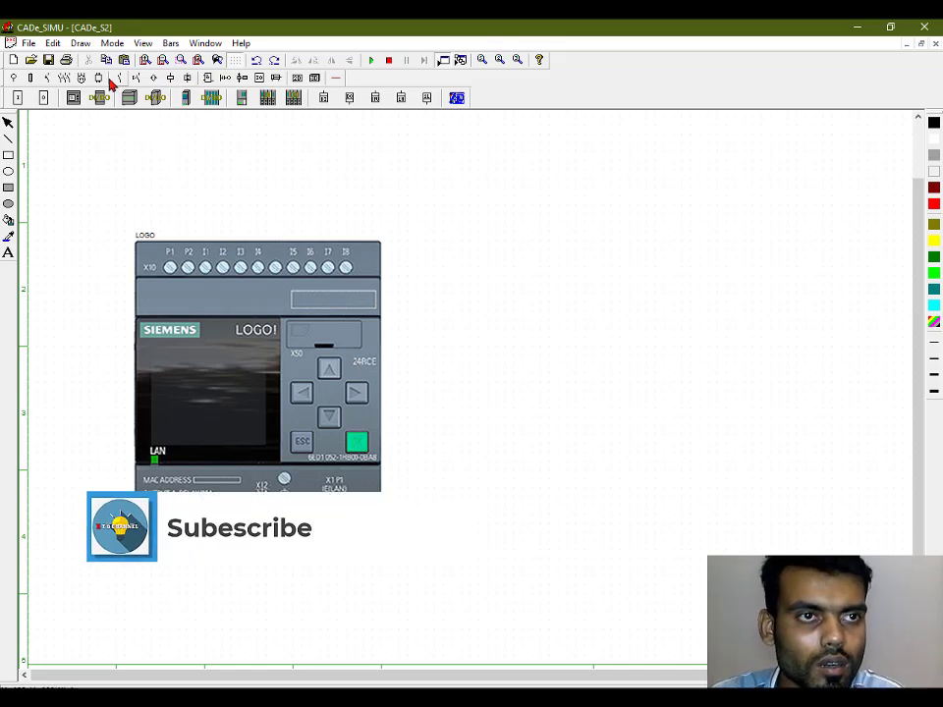
Step: Place an L/N supply terminal pair near the sheet's upper-left corner and rotate it so its connections face right
click(14, 79)
click(107, 97)
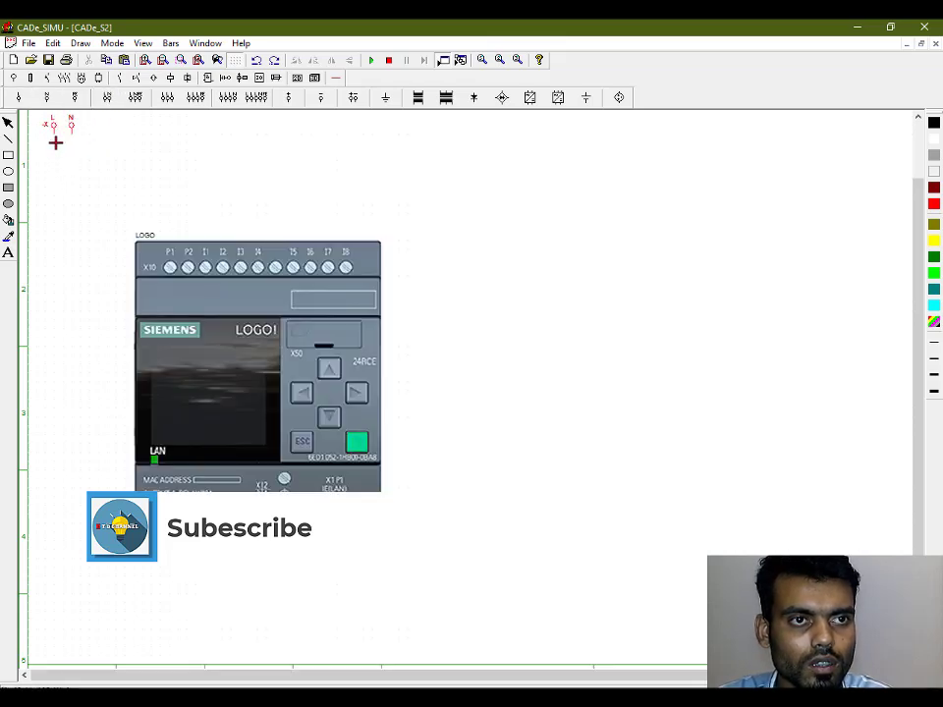
click(56, 142)
right_click(112, 161)
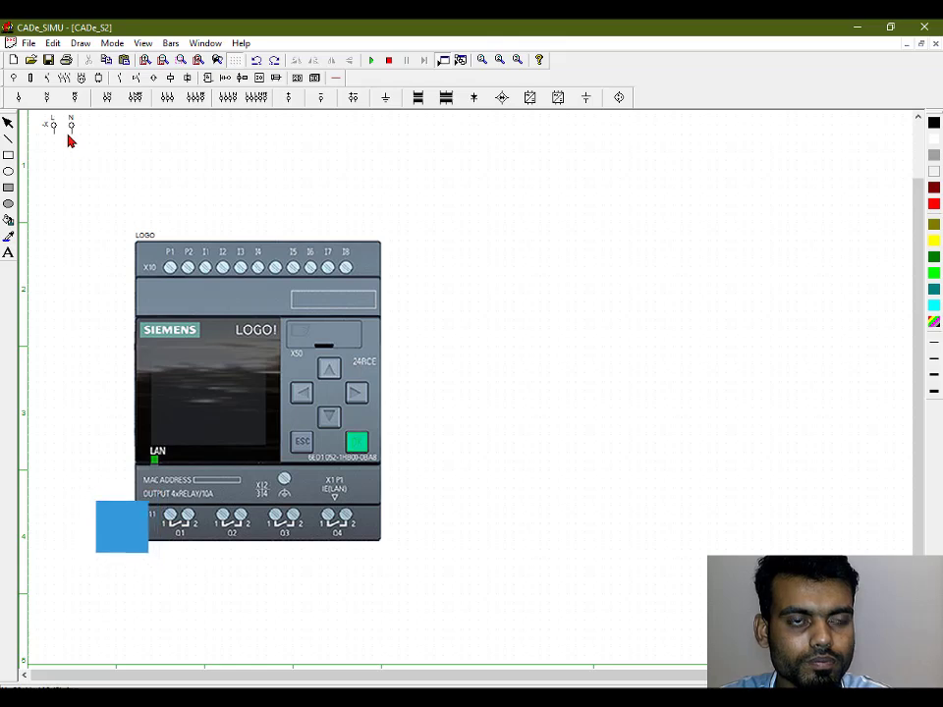
click(66, 138)
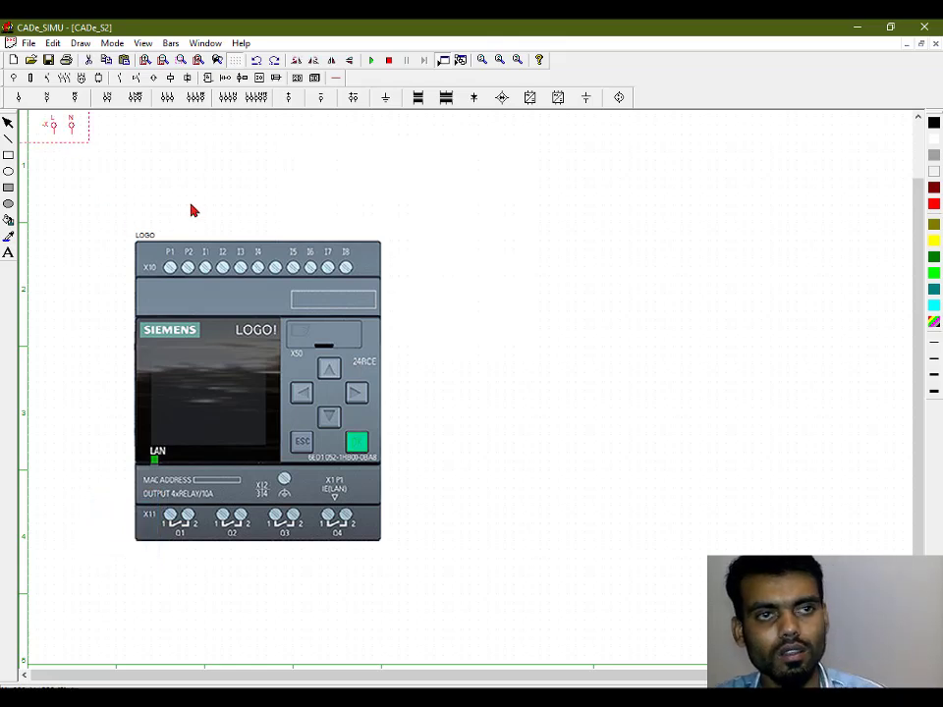
click(295, 62)
click(91, 162)
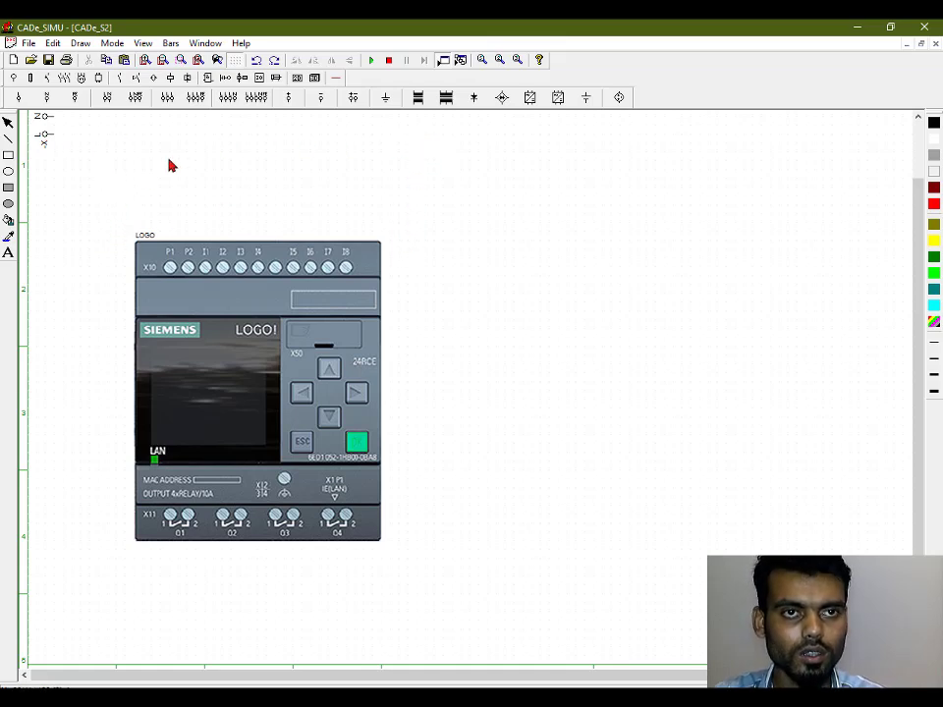
Step: Draw a horizontal phase wire from terminal L and a neutral wire from terminal N, extending just past the LOGO! module's right edge
click(336, 77)
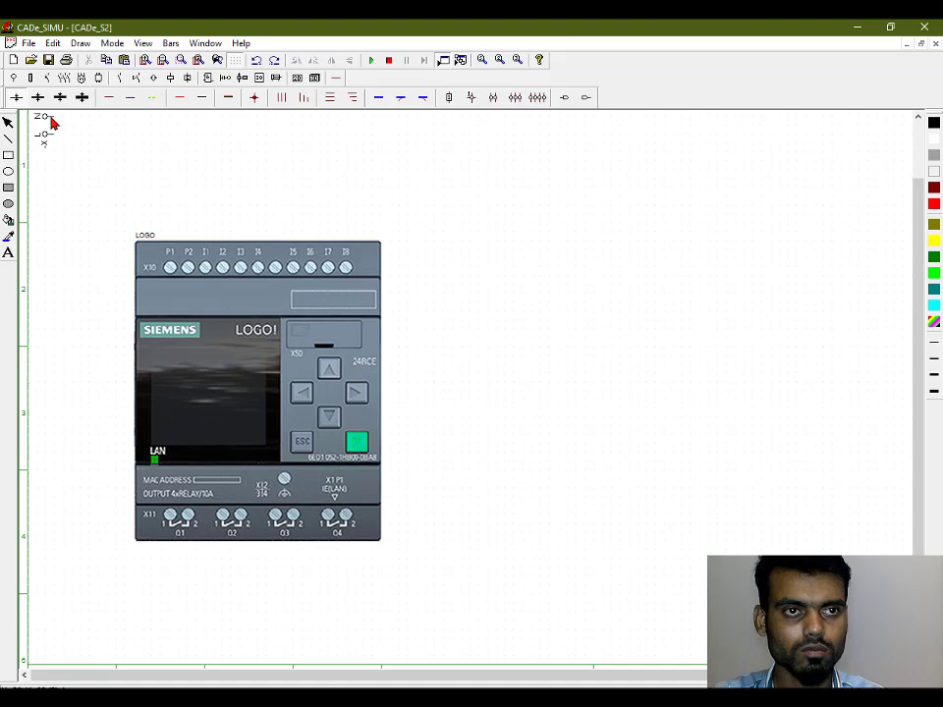
click(110, 98)
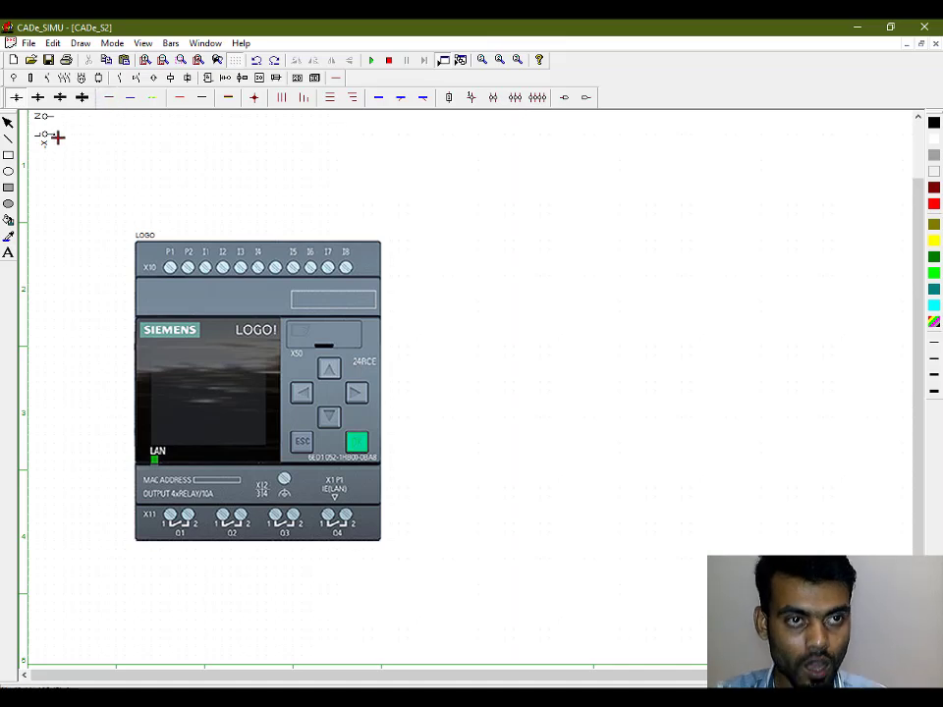
drag(57, 138, 396, 145)
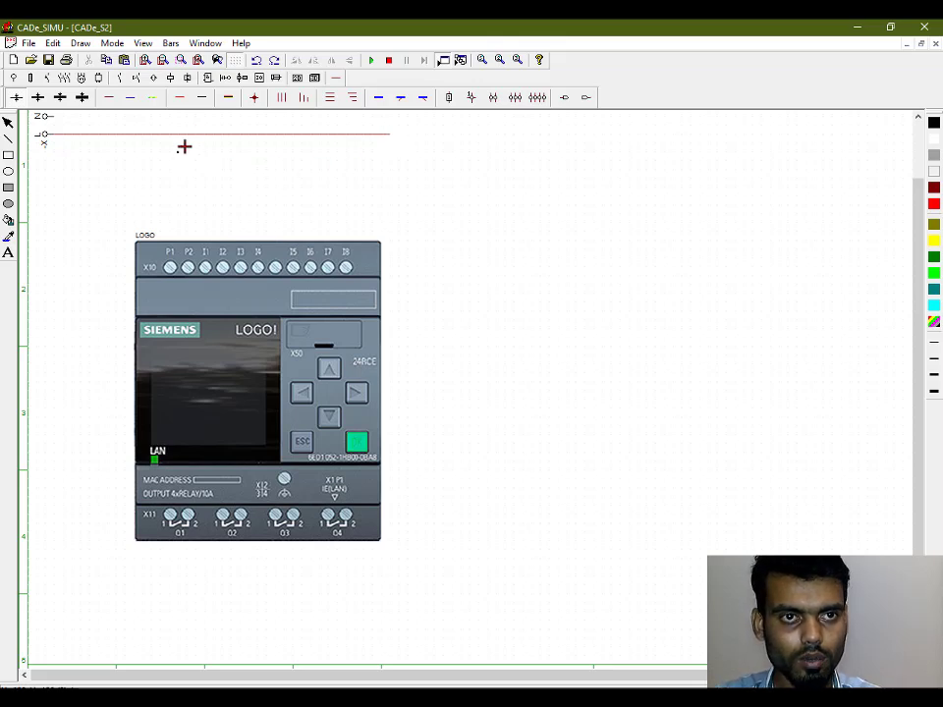
click(130, 98)
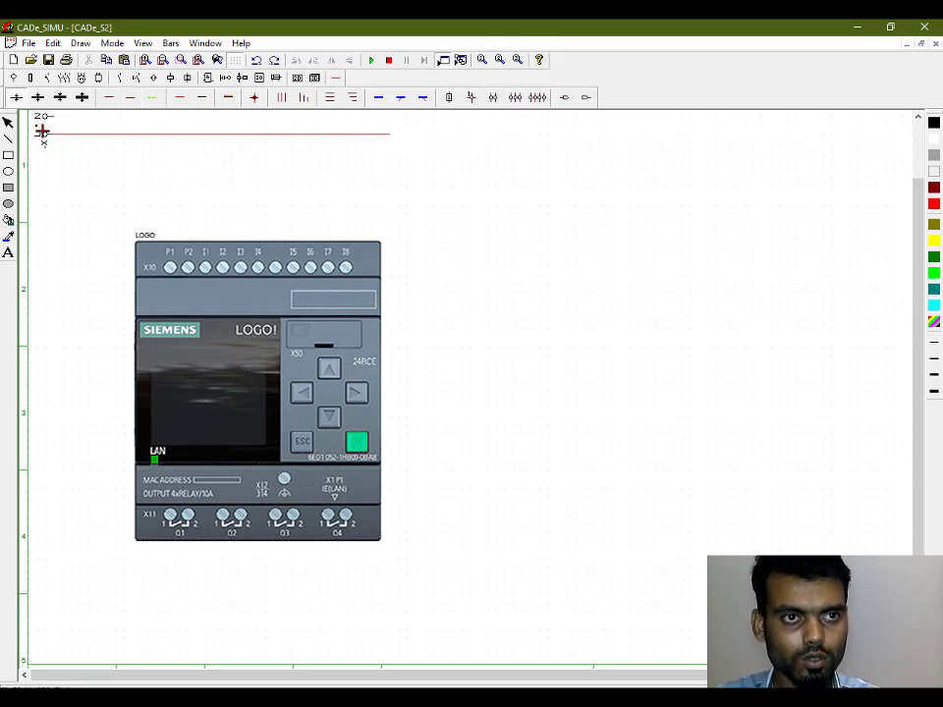
drag(60, 123, 392, 125)
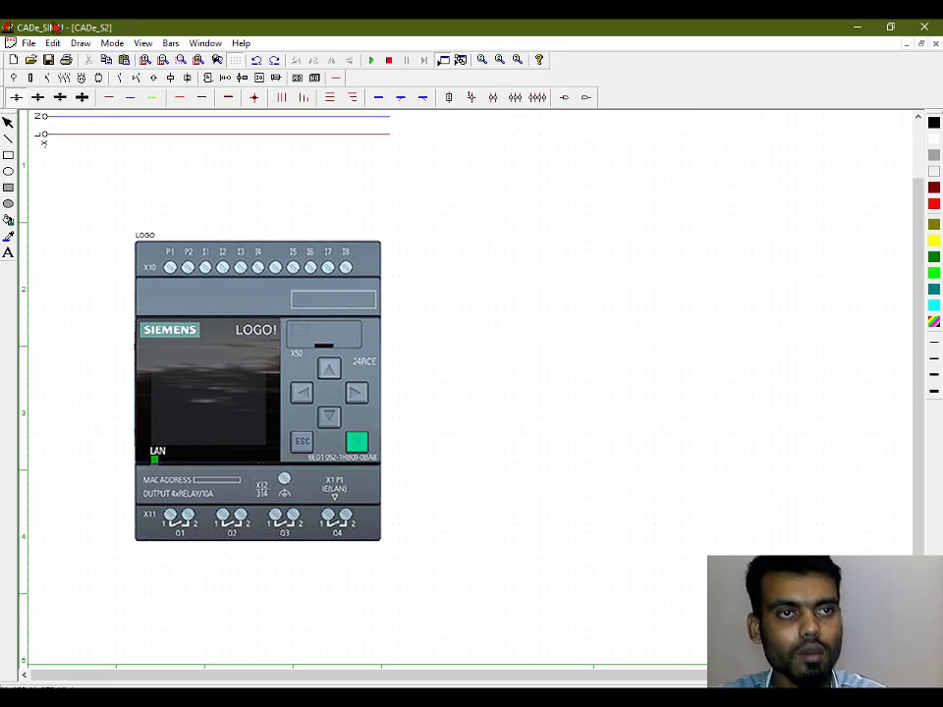
Step: Place a two-pole circuit breaker F below the supply lines, above and left of the LOGO! module
click(47, 77)
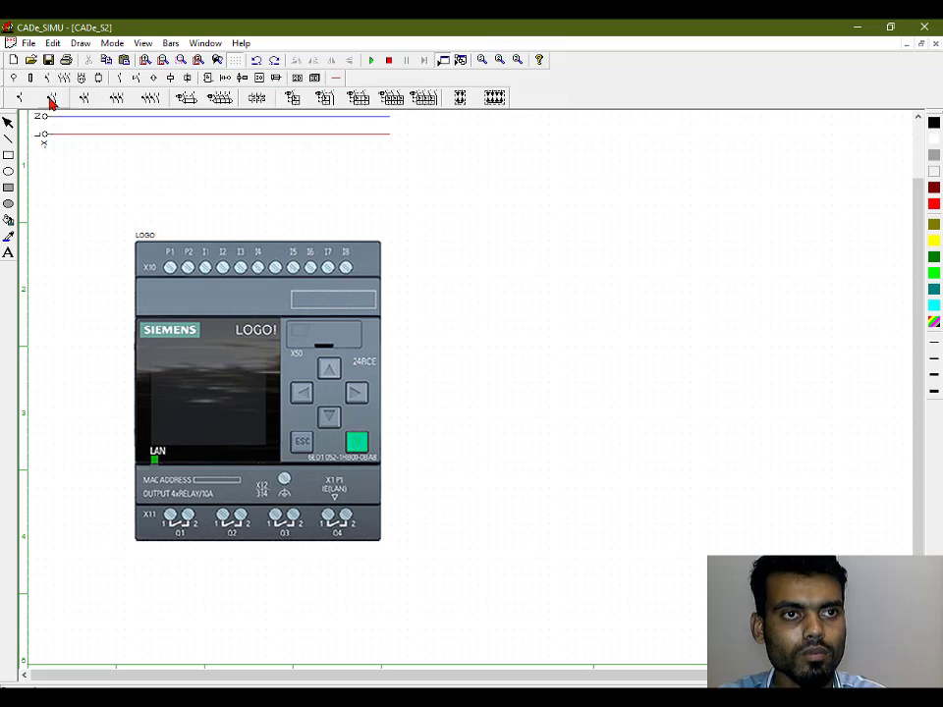
click(51, 97)
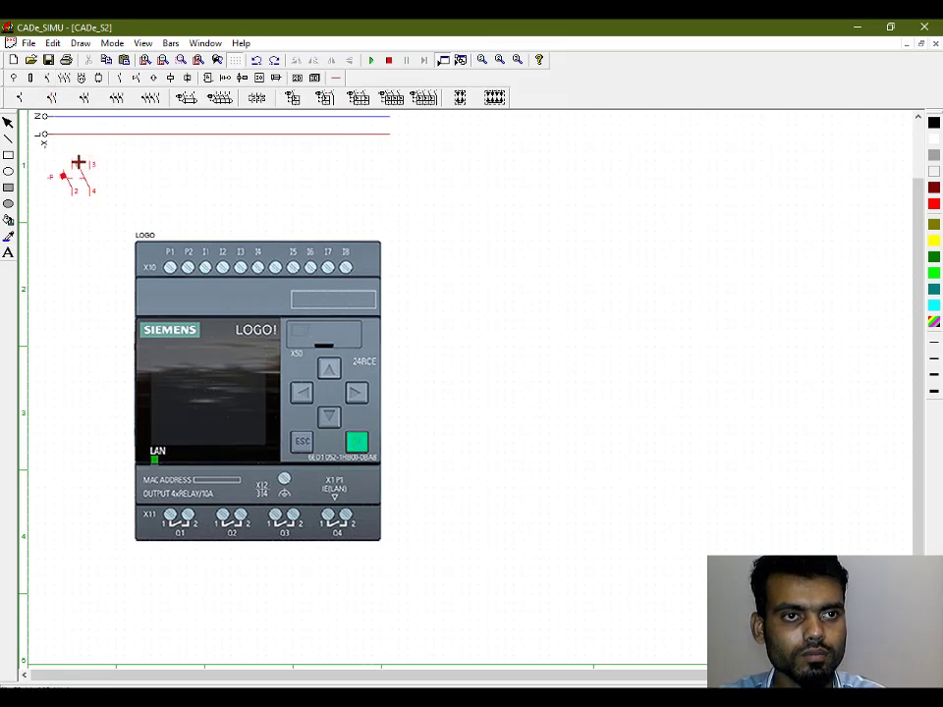
click(79, 162)
right_click(195, 162)
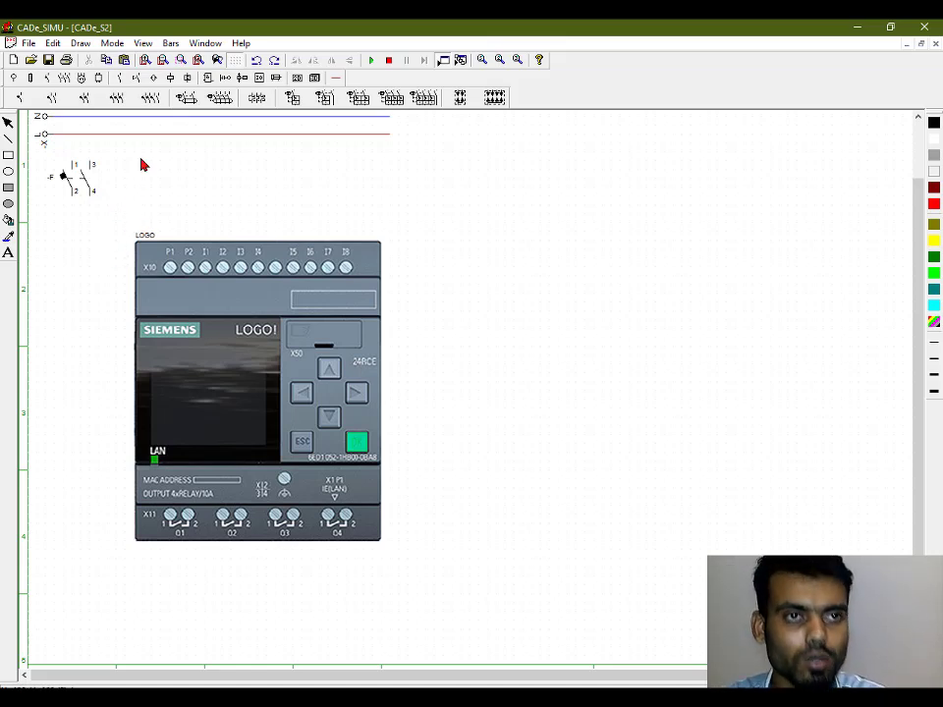
Step: Wire breaker terminals 1 and 3 to the L and N lines, and terminals 2 and 4 to LOGO! inputs P1 and P2
click(336, 80)
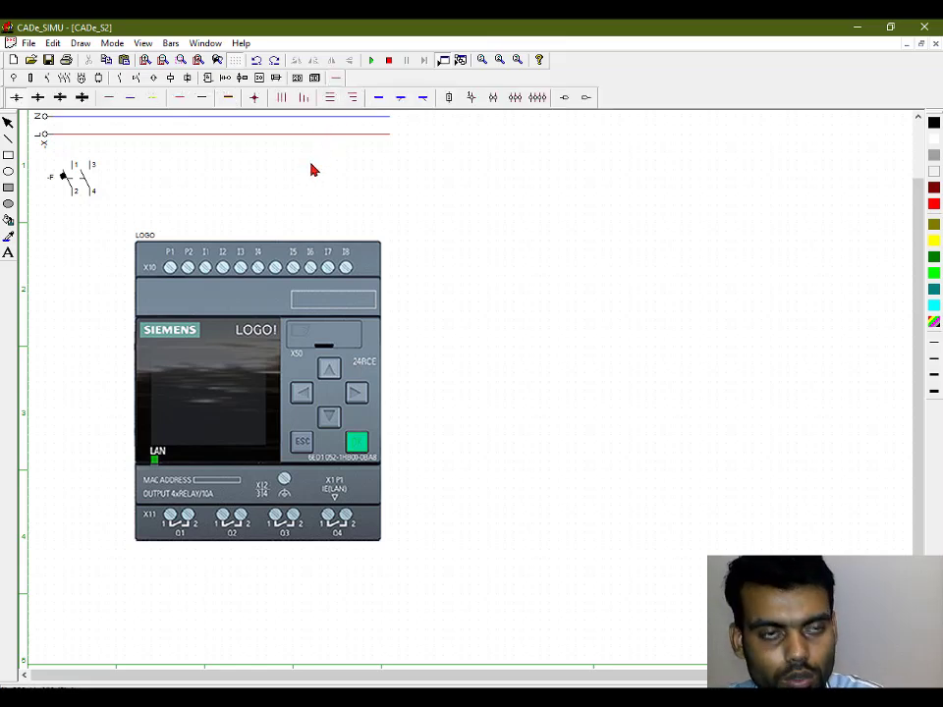
click(110, 99)
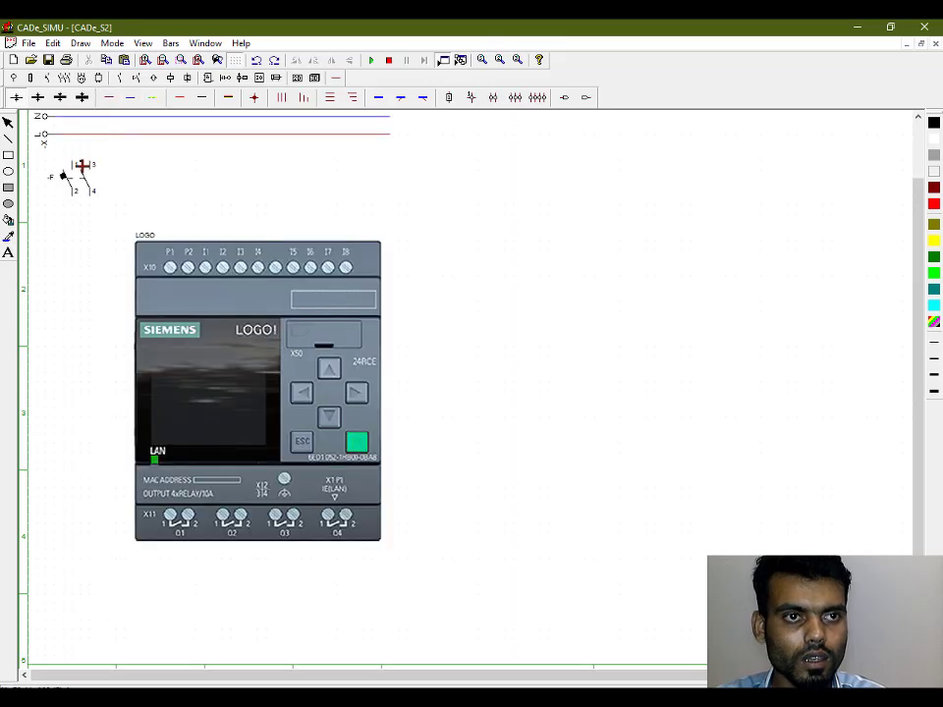
mouse_move(75, 166)
mouse_down()
mouse_move(76, 140)
mouse_move(98, 124)
mouse_move(90, 116)
mouse_up()
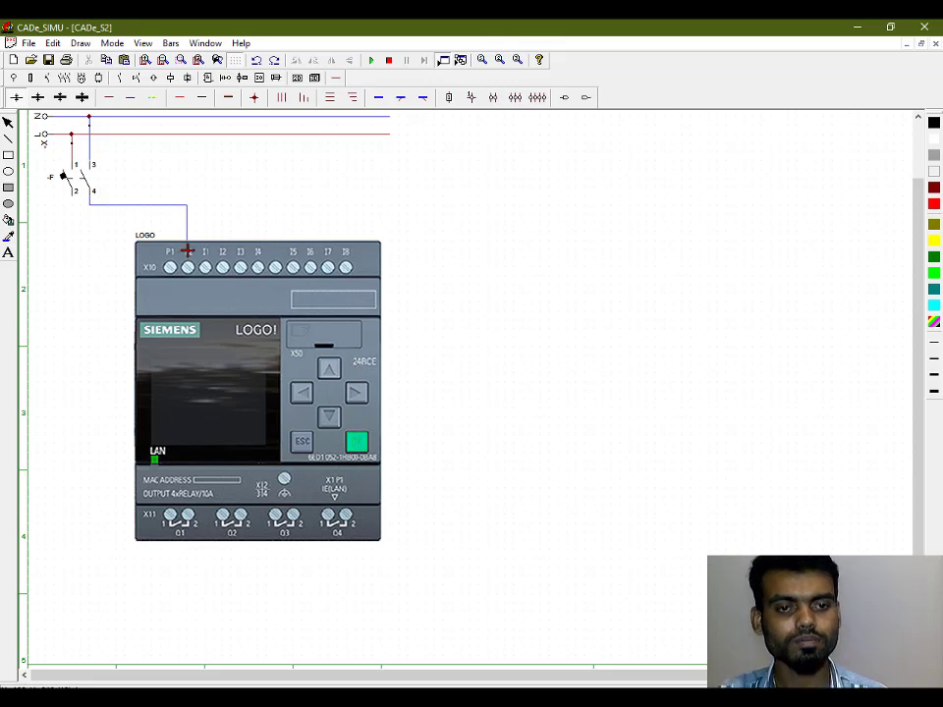
click(186, 251)
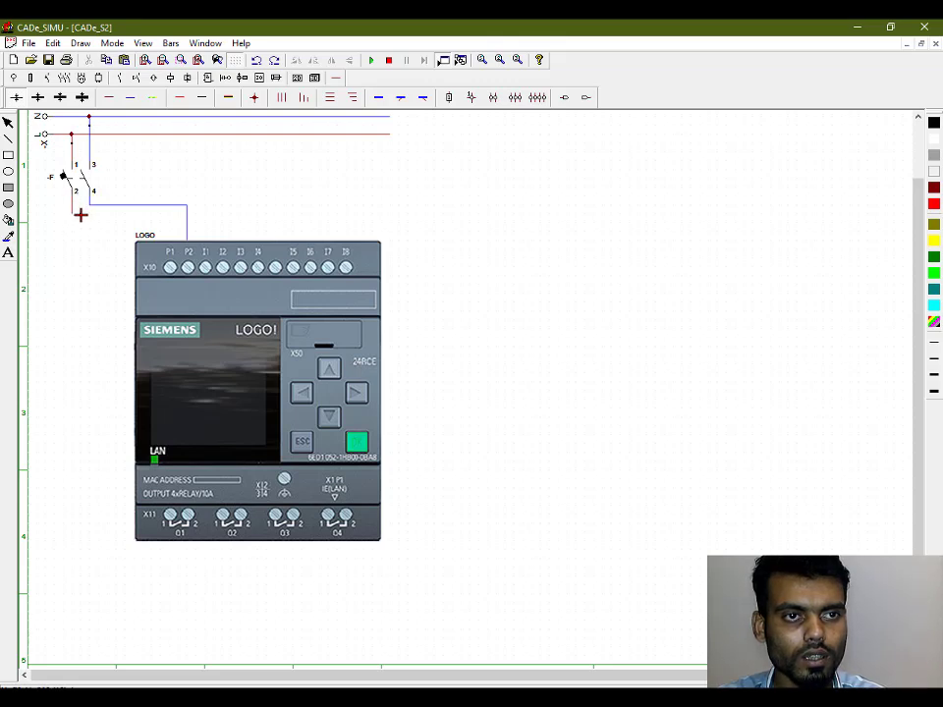
click(175, 237)
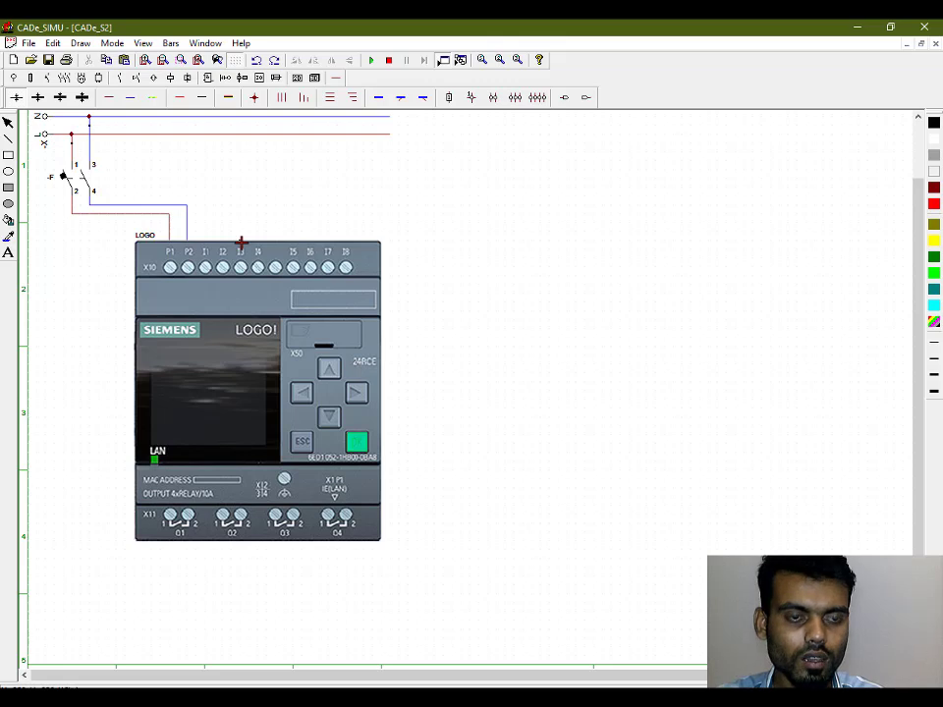
Step: Wire the phase line from breaker terminal 2 down around the LOGO! module to terminal 1 of outputs Q1, Q2 and Q3
scroll(224, 233, down, 1)
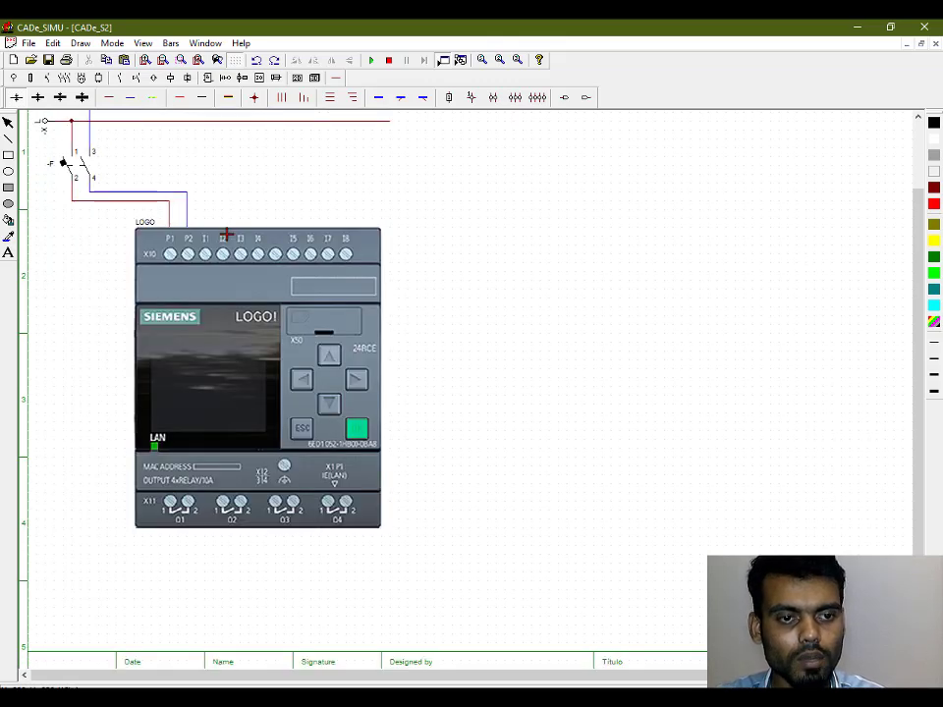
scroll(225, 234, down, 1)
scroll(225, 234, down, 1)
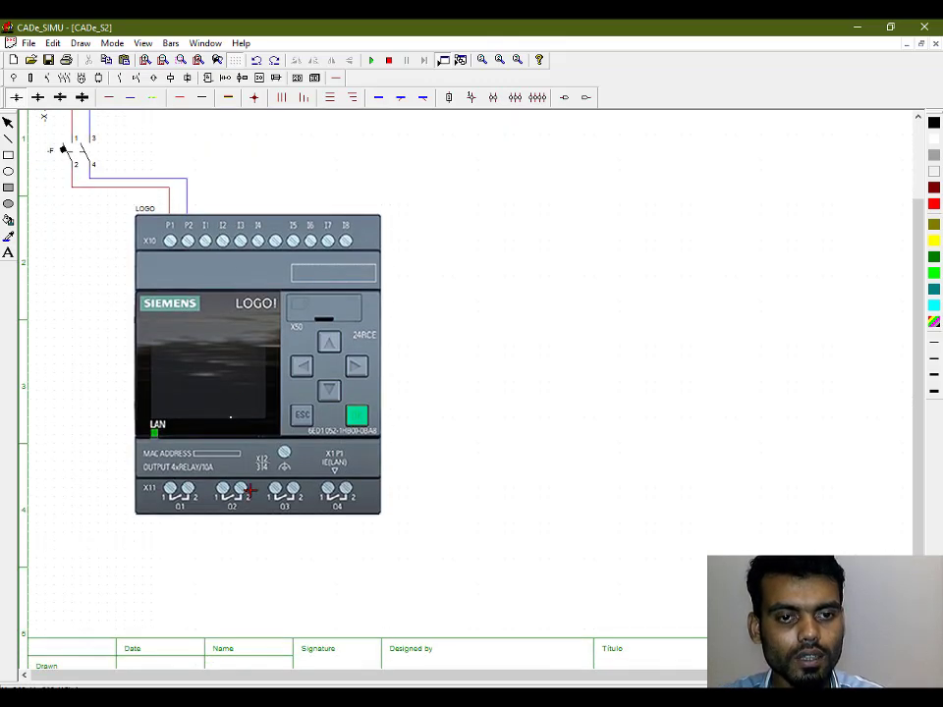
key(alt+Tab)
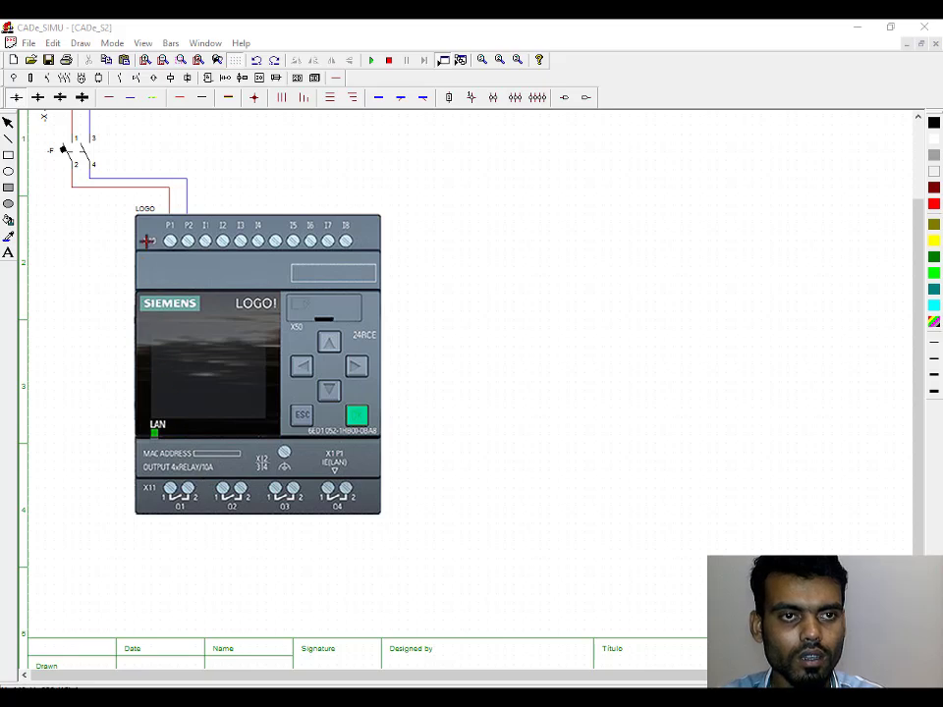
click(110, 97)
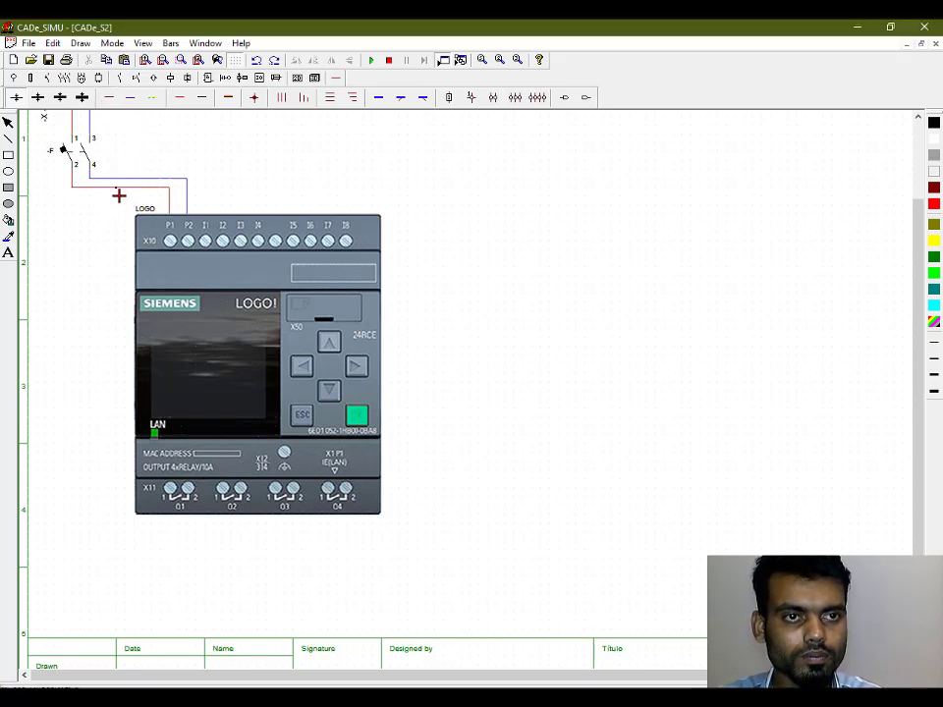
click(119, 195)
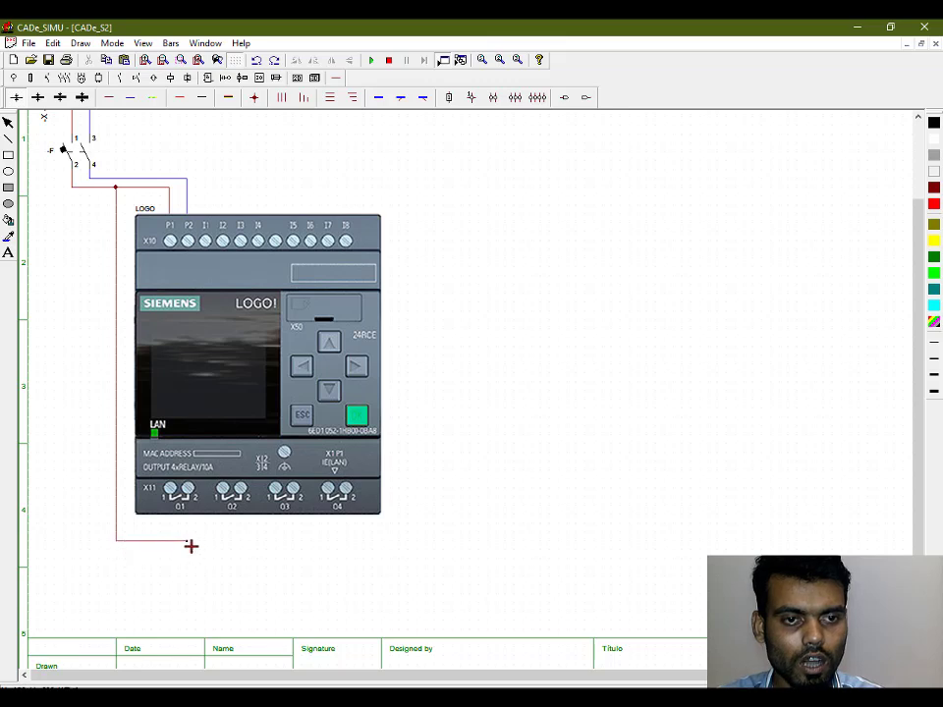
click(277, 547)
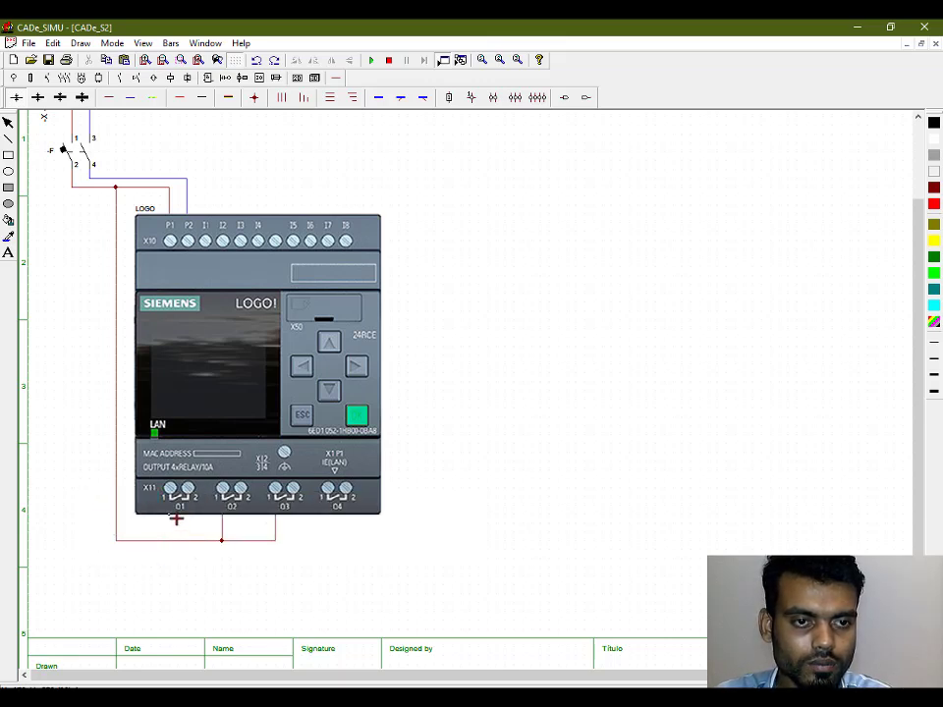
drag(177, 518, 177, 542)
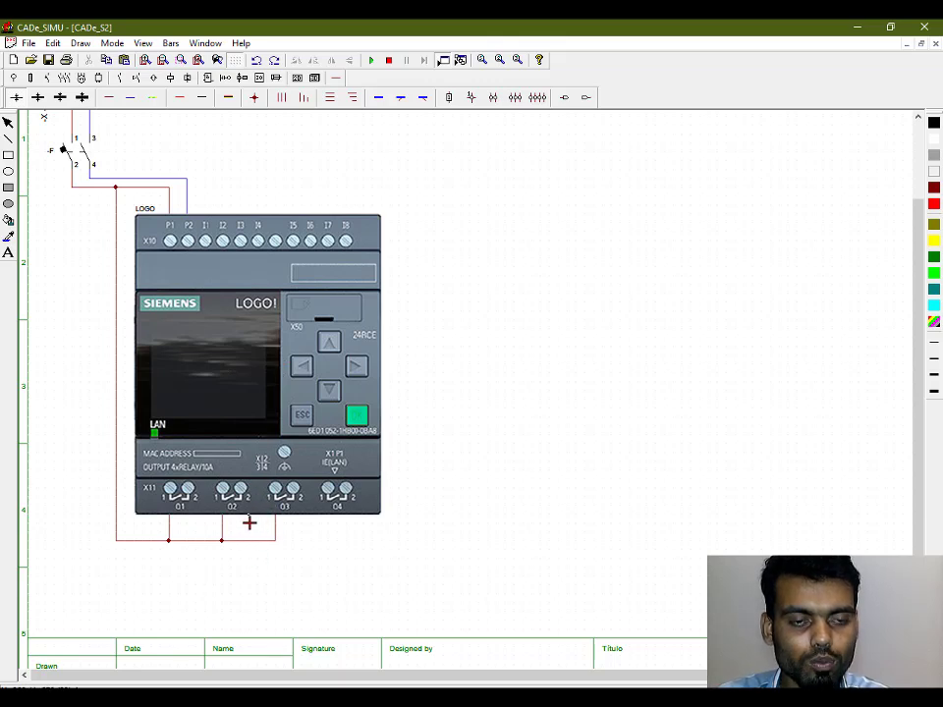
Step: Place three contactor coils K in a row below terminal 2 of LOGO! outputs Q1, Q2 and Q3
click(176, 81)
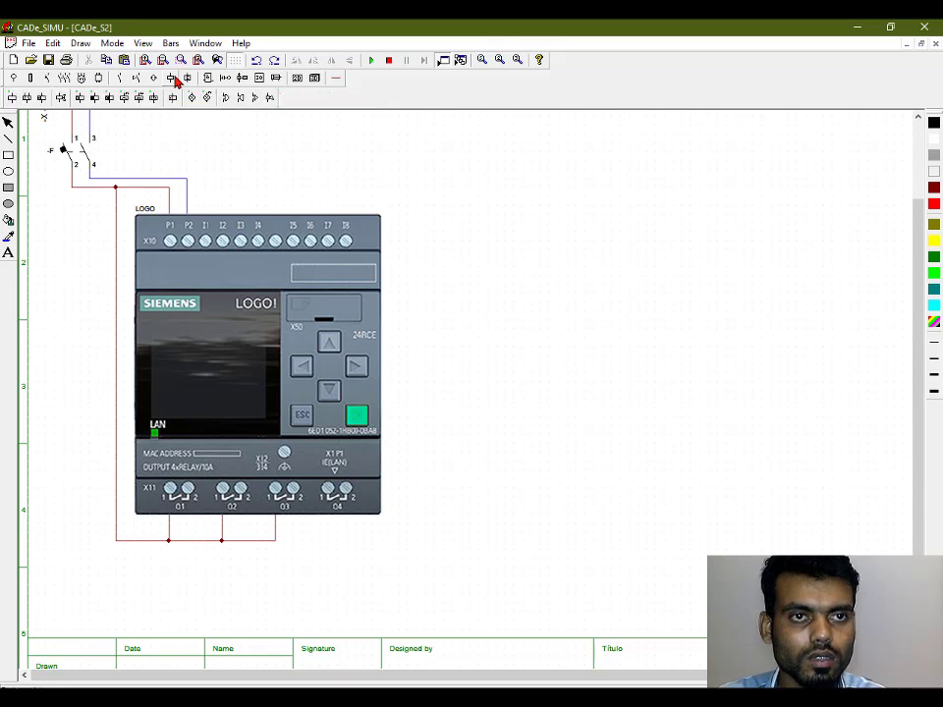
click(12, 97)
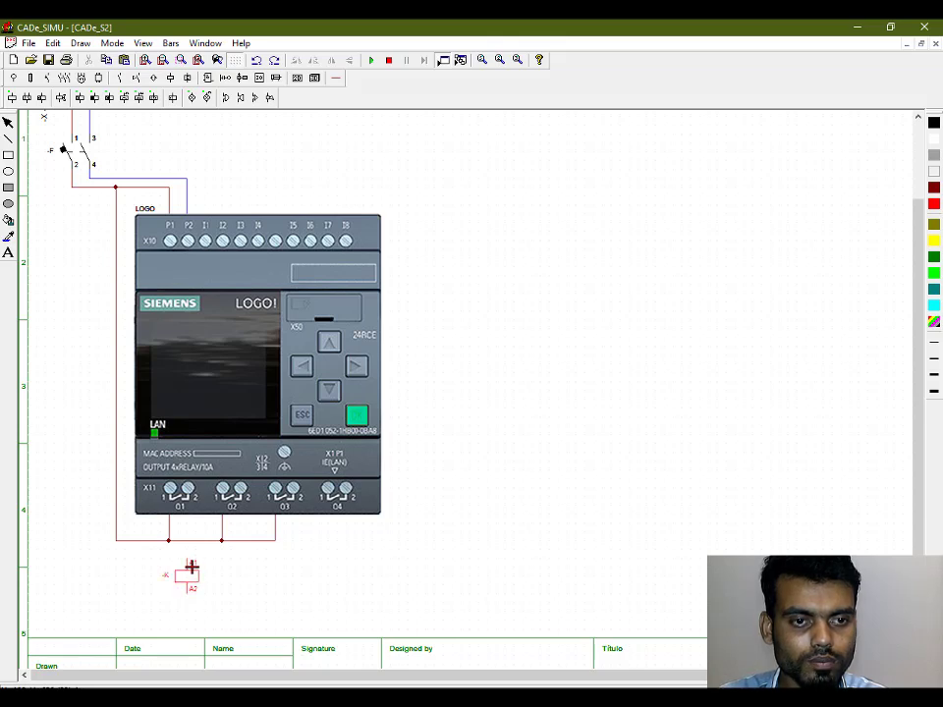
click(191, 568)
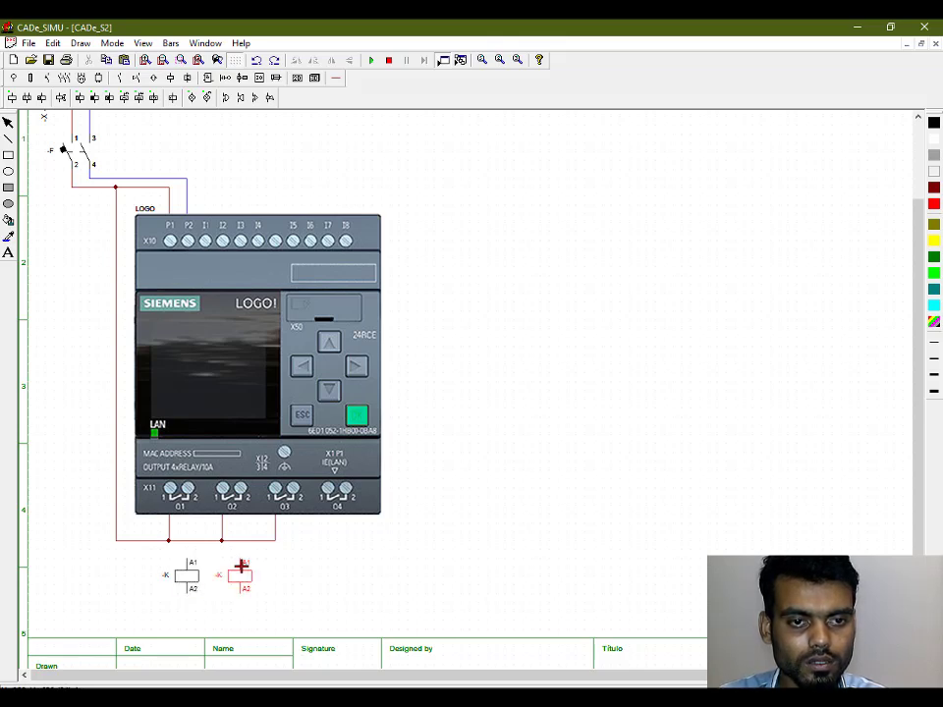
click(240, 567)
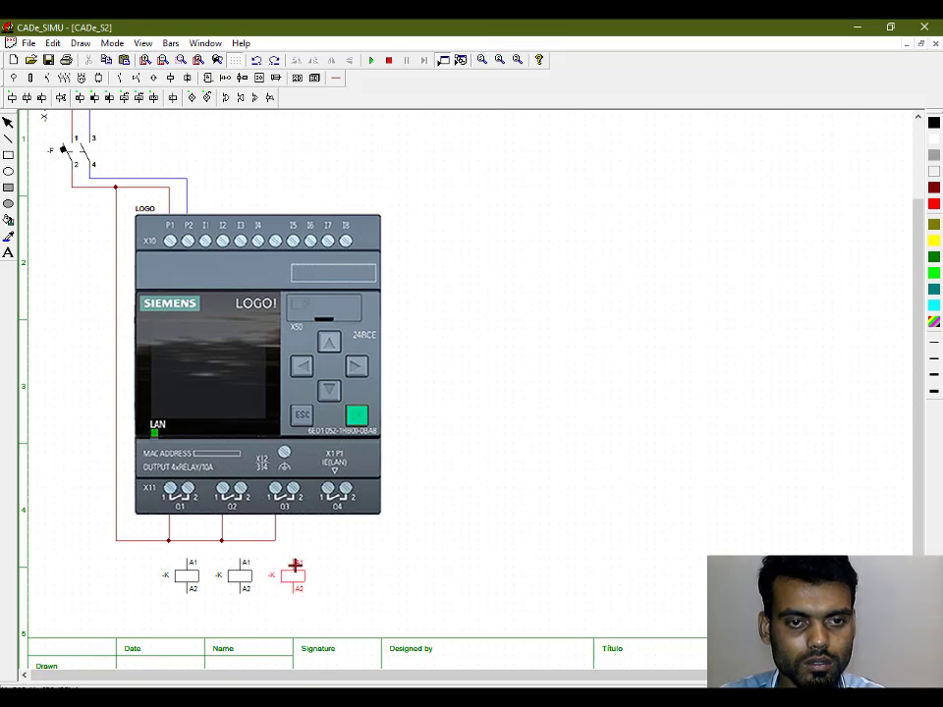
click(295, 567)
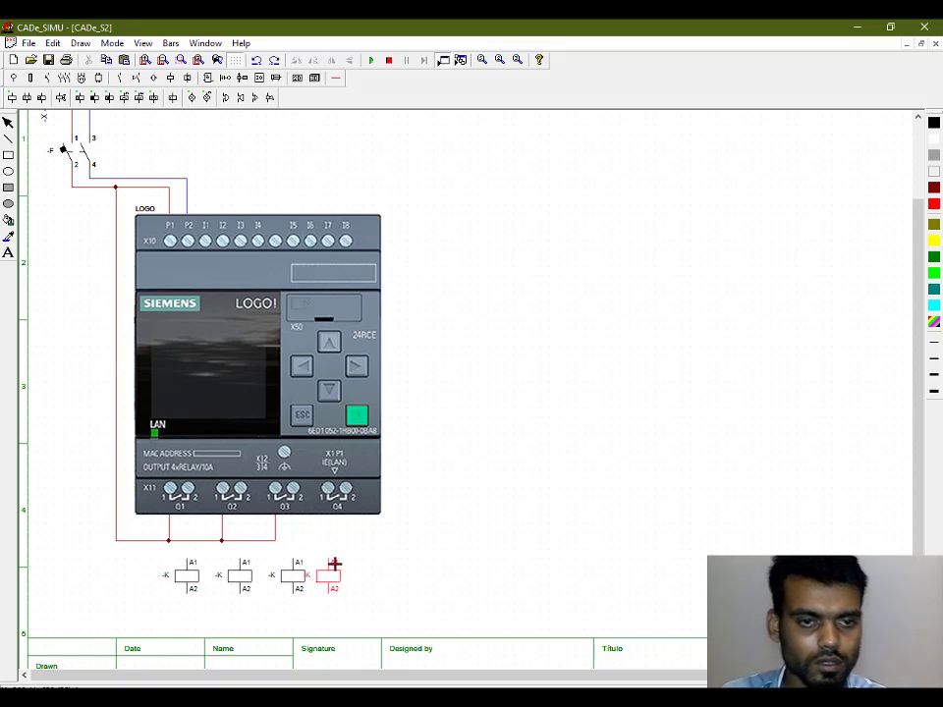
key(Escape)
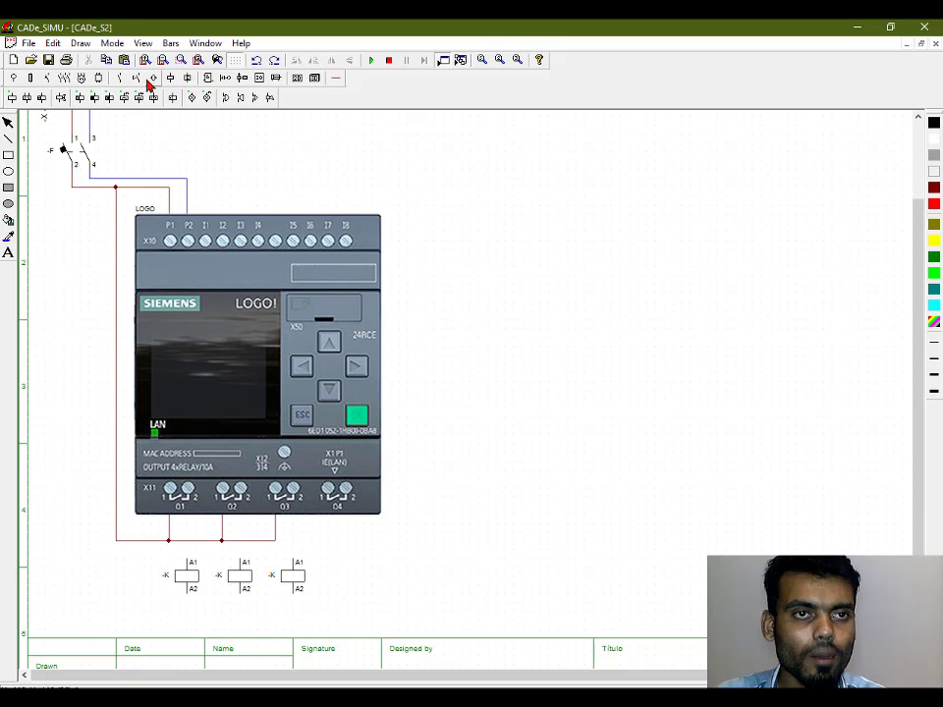
Step: Wire the A2 terminals of the three coils to the neutral from breaker terminal 4, and their A1 terminals to terminal 2 of Q1–Q3
click(336, 77)
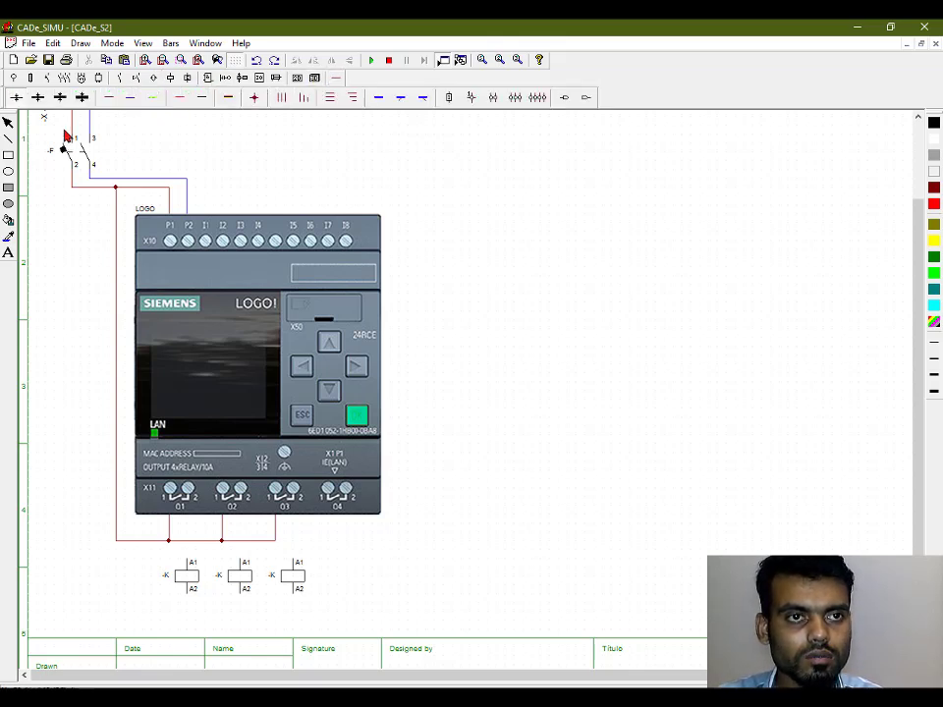
click(133, 98)
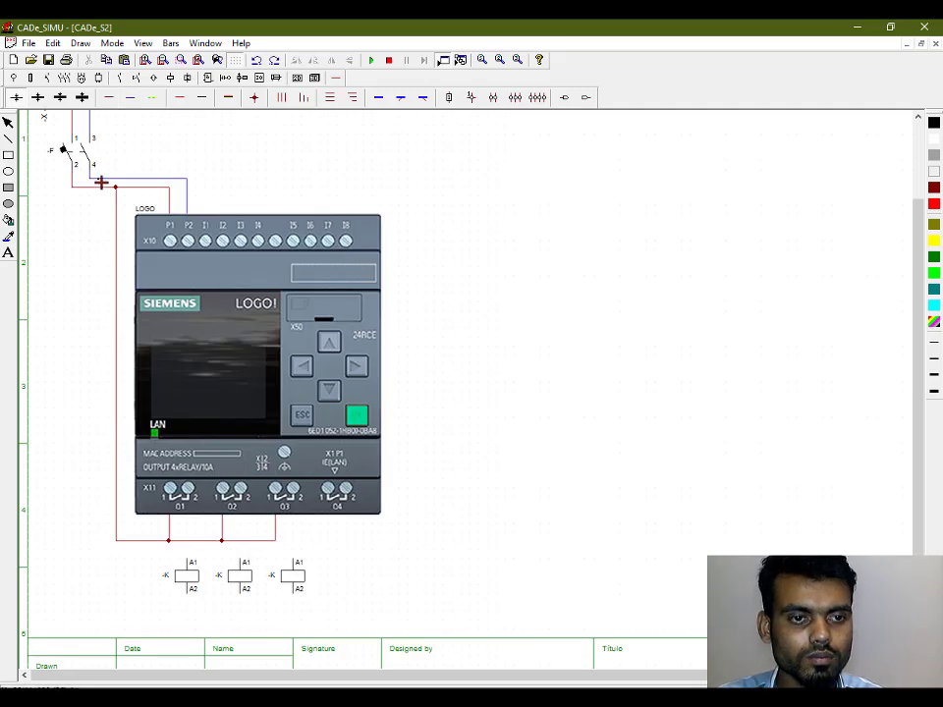
mouse_move(101, 182)
mouse_down()
mouse_move(106, 631)
mouse_move(103, 623)
mouse_move(301, 625)
mouse_move(298, 636)
mouse_move(299, 609)
mouse_up()
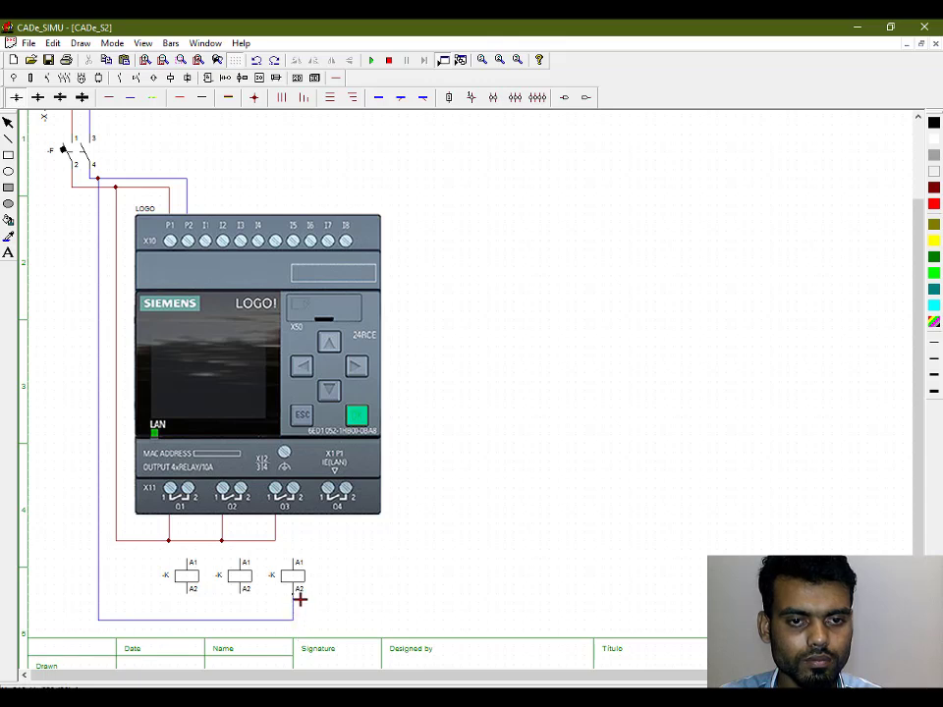
drag(241, 596, 242, 621)
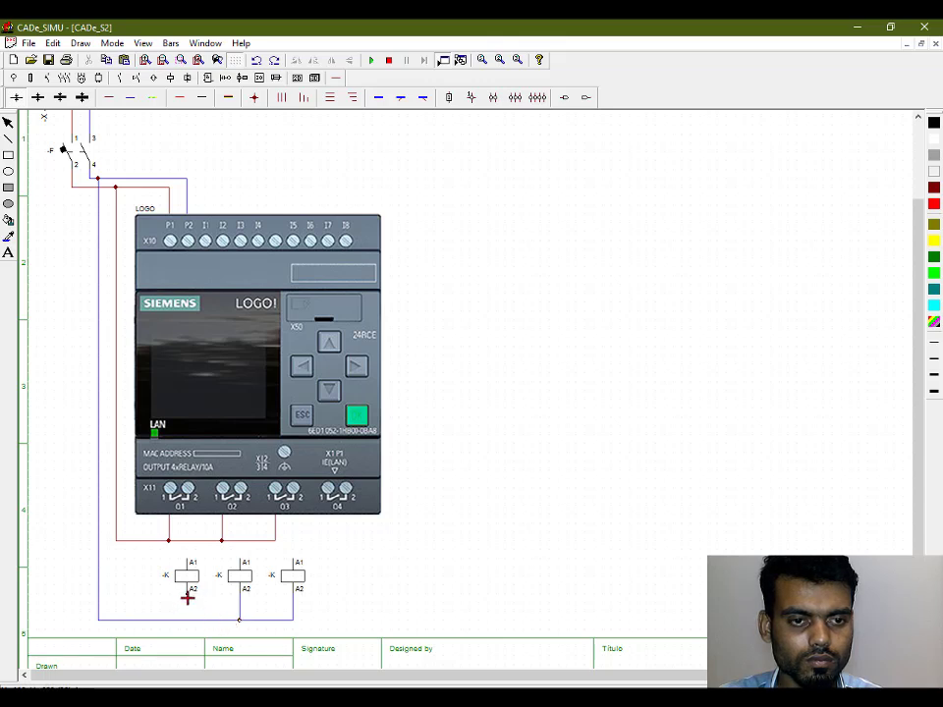
drag(187, 597, 187, 620)
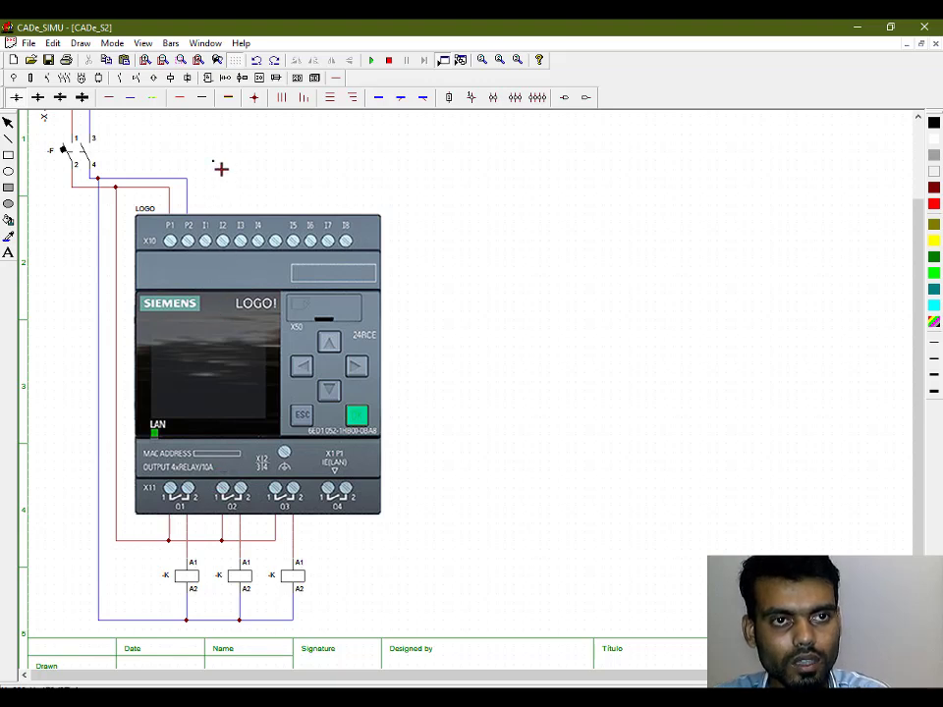
Step: Place the ladder + supply terminal to the right of the LOGO! module and the − terminal level with it farther right
scroll(221, 169, up, 3)
scroll(231, 225, down, 1)
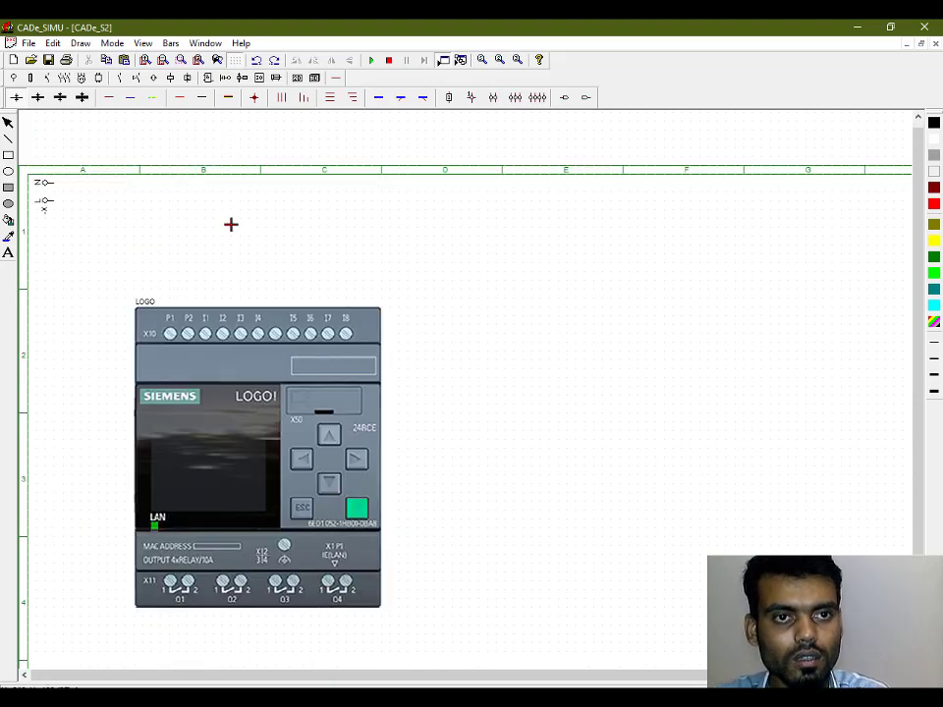
scroll(231, 224, down, 4)
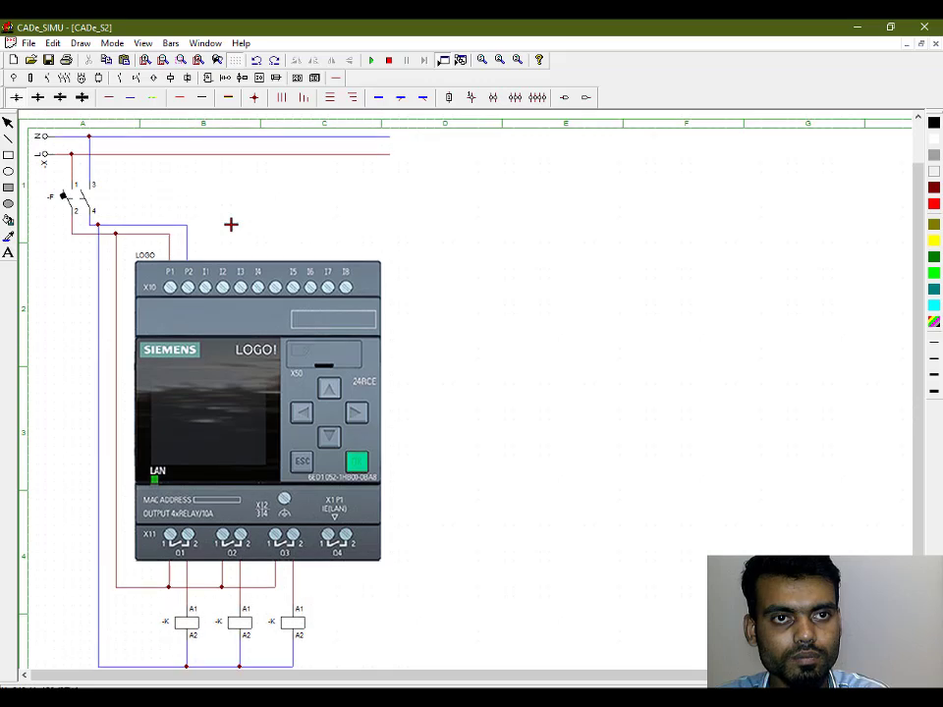
scroll(231, 225, down, 1)
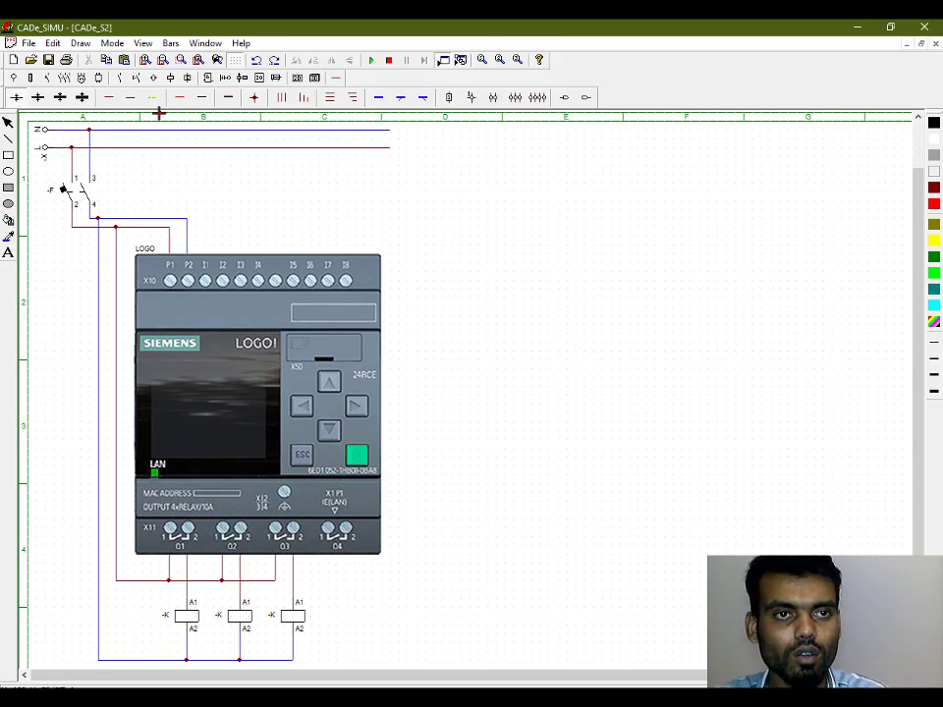
click(227, 79)
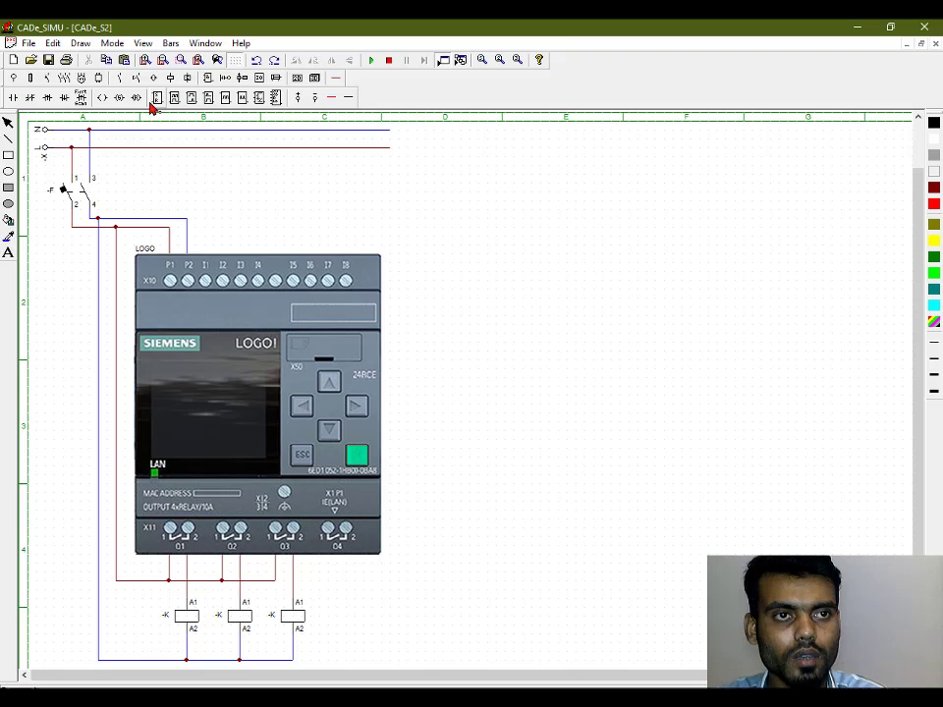
click(299, 99)
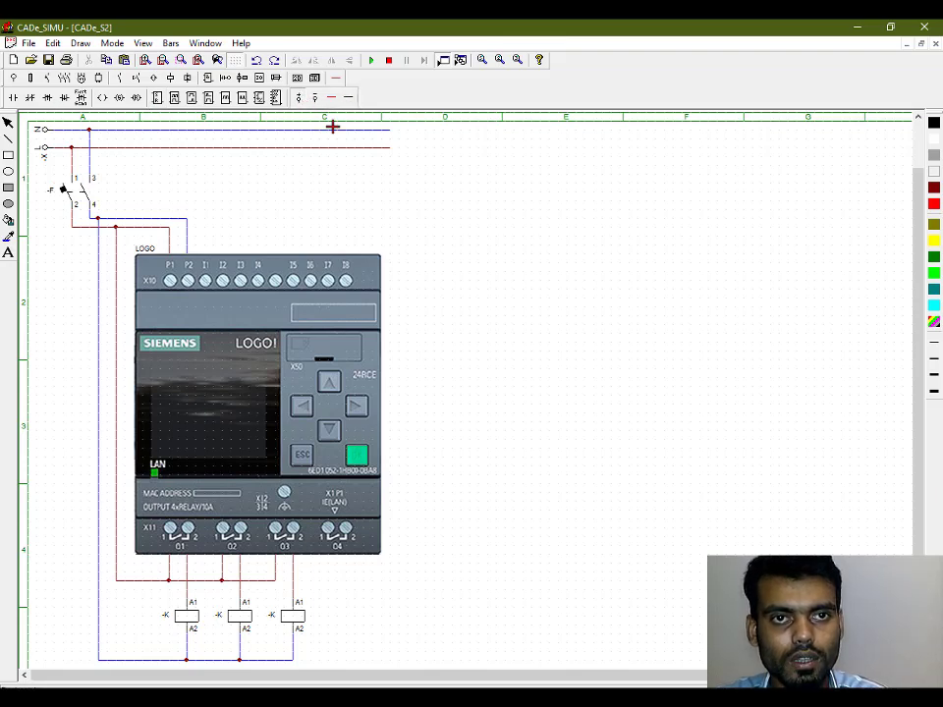
click(505, 155)
click(315, 98)
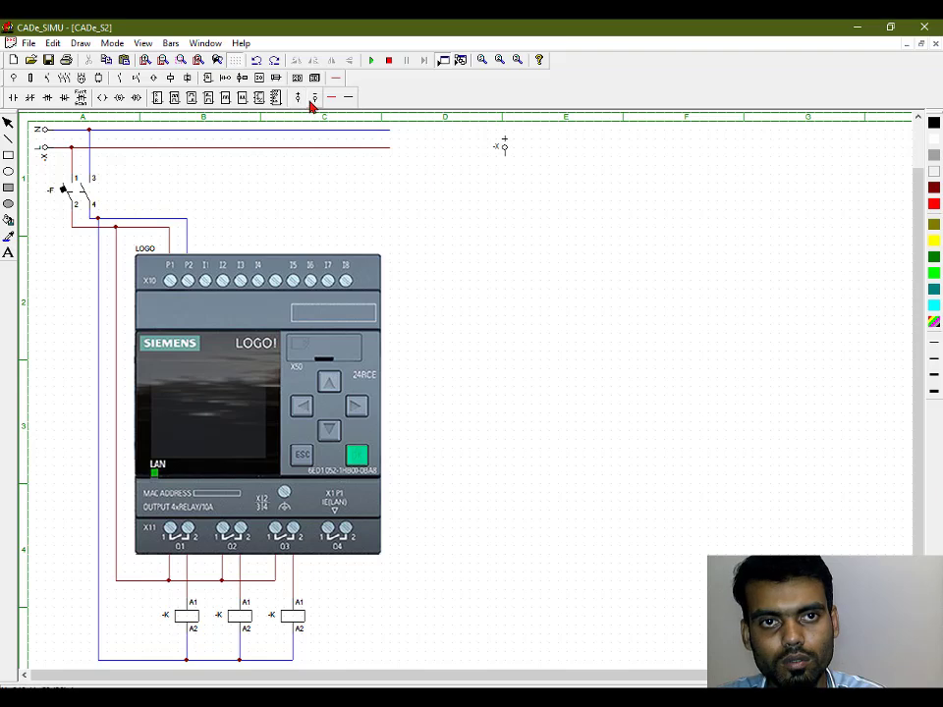
click(794, 164)
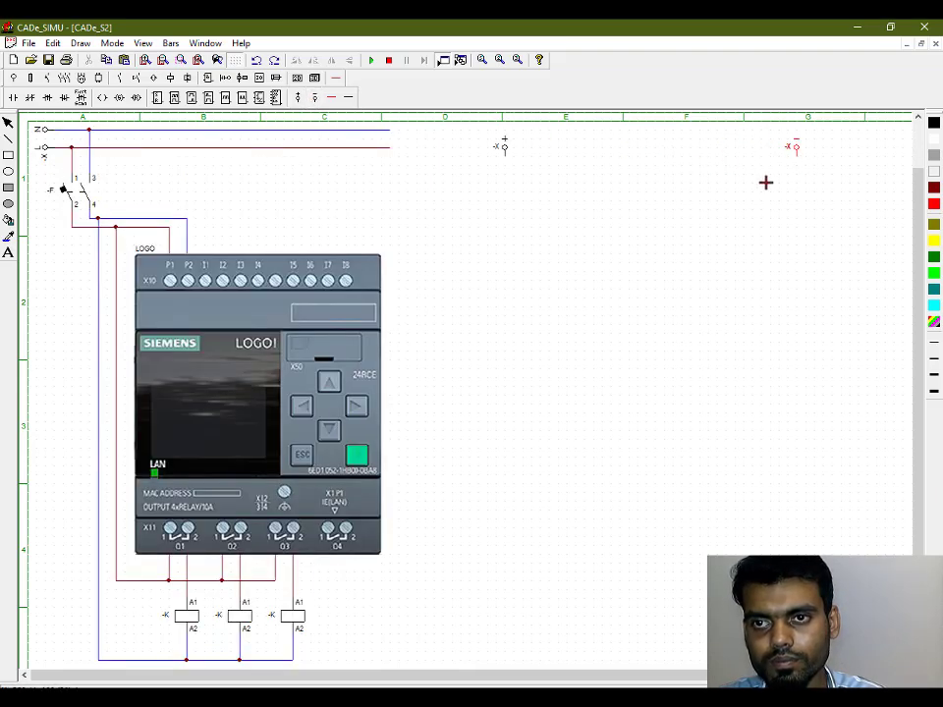
right_click(417, 195)
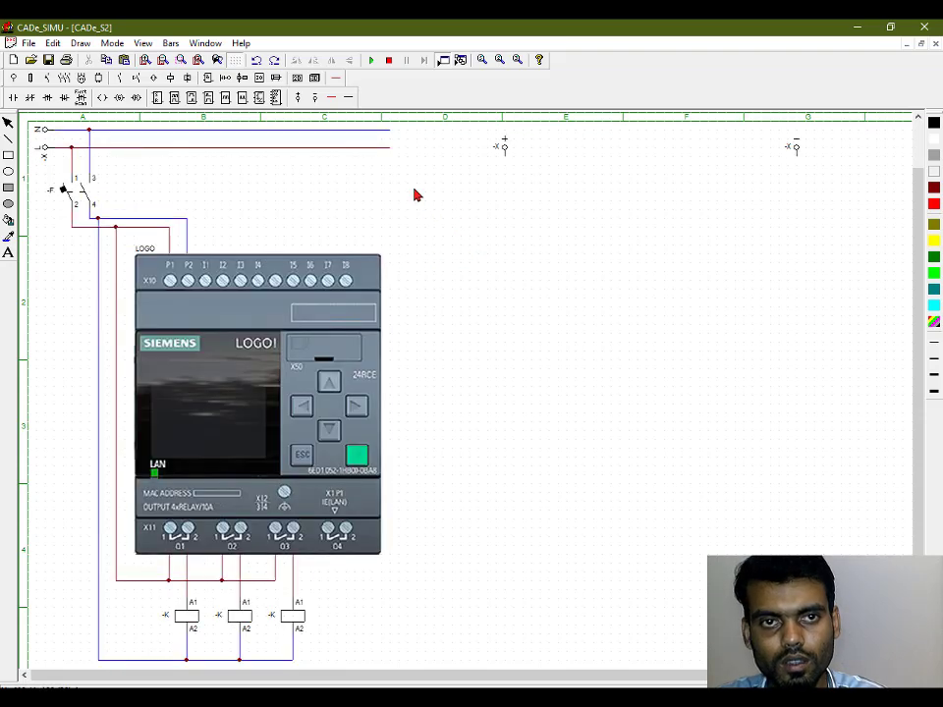
Step: Draw the vertical ladder rails: a red wire down from the + terminal and a black wire down from the − terminal
click(335, 98)
drag(507, 164, 498, 606)
click(500, 618)
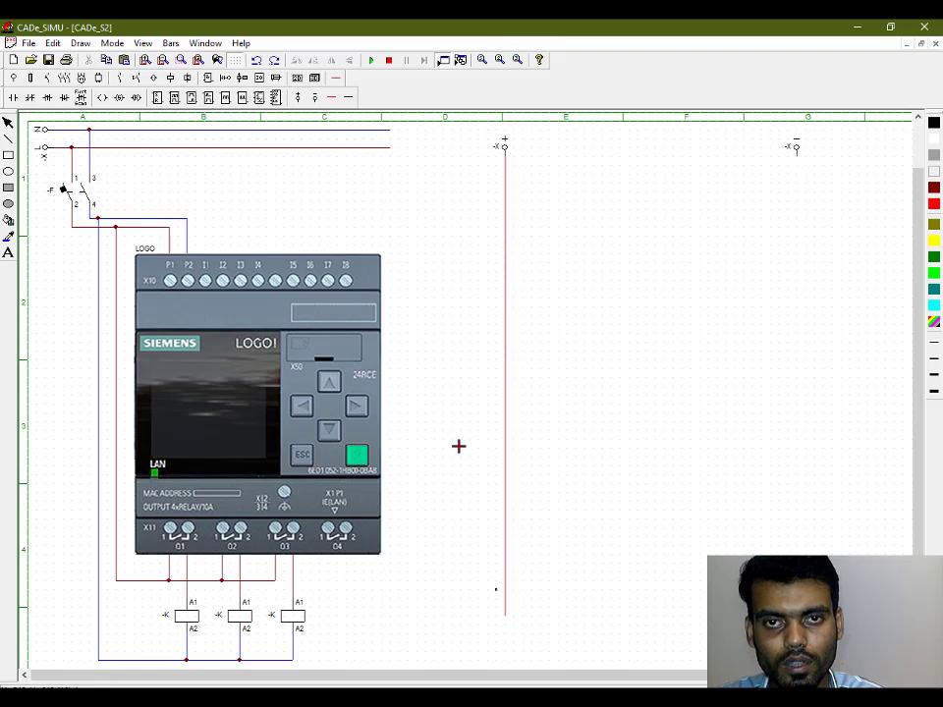
click(796, 147)
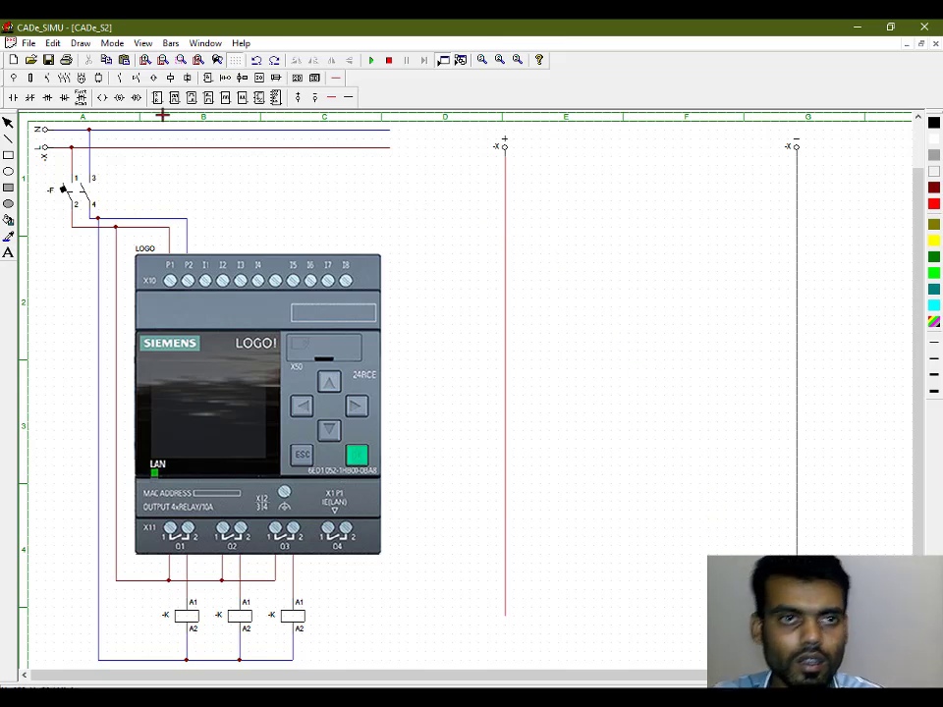
Step: Place a normally open contact, a normally closed contact and an output coil in line on the first rung between the ladder rails
click(14, 99)
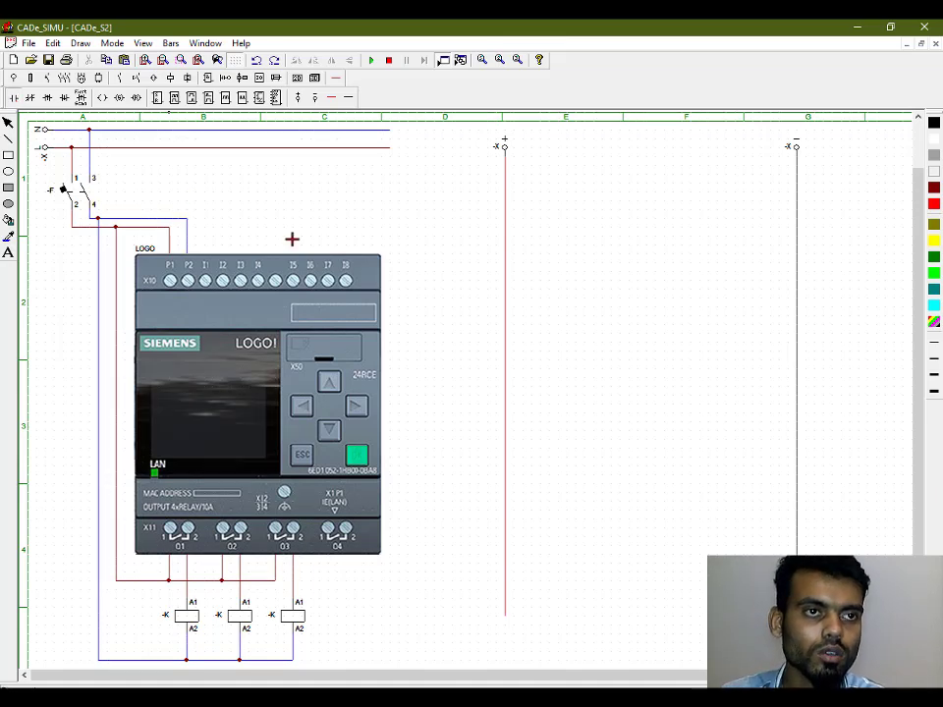
click(529, 197)
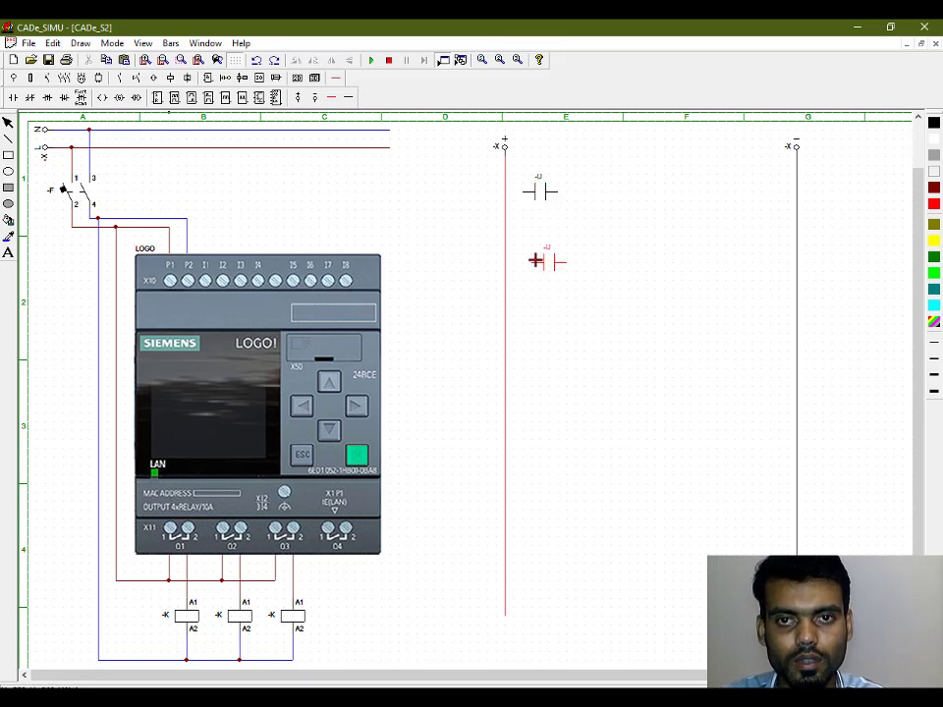
click(32, 98)
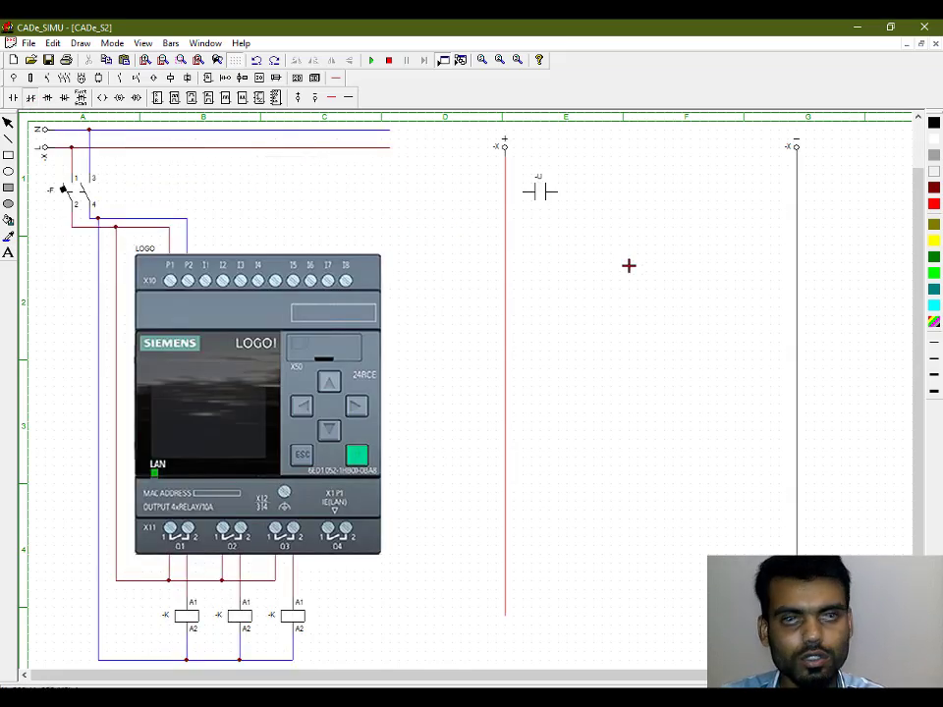
click(597, 198)
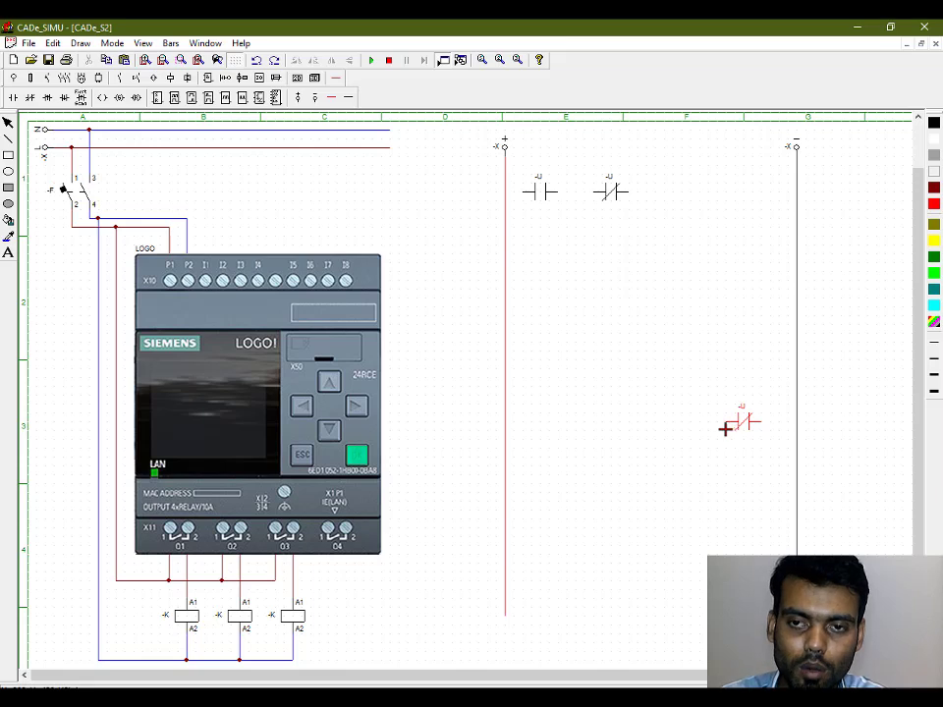
key(Escape)
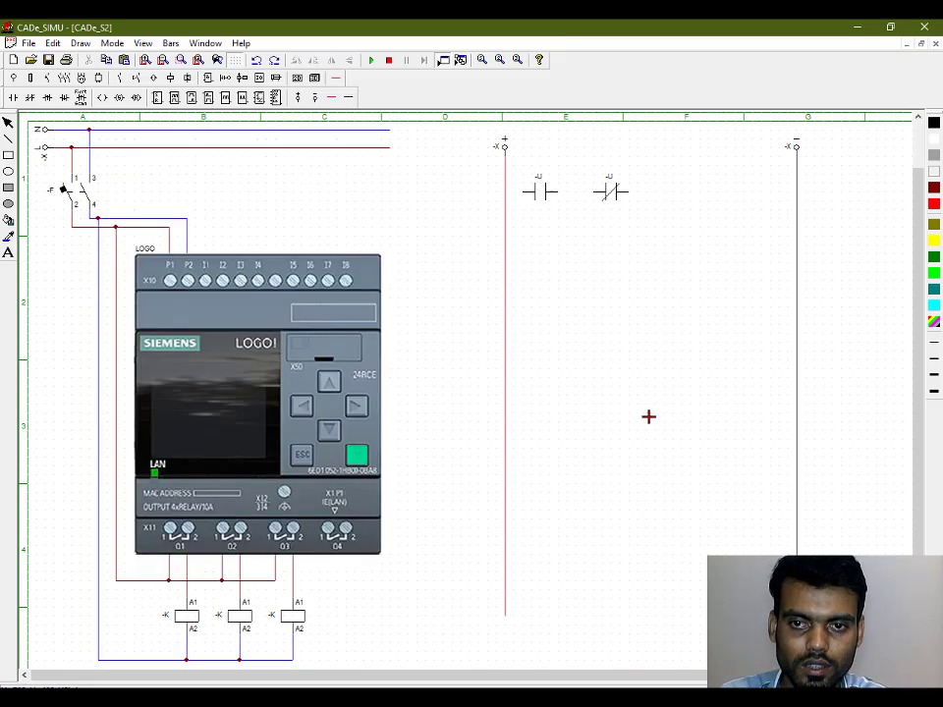
click(103, 101)
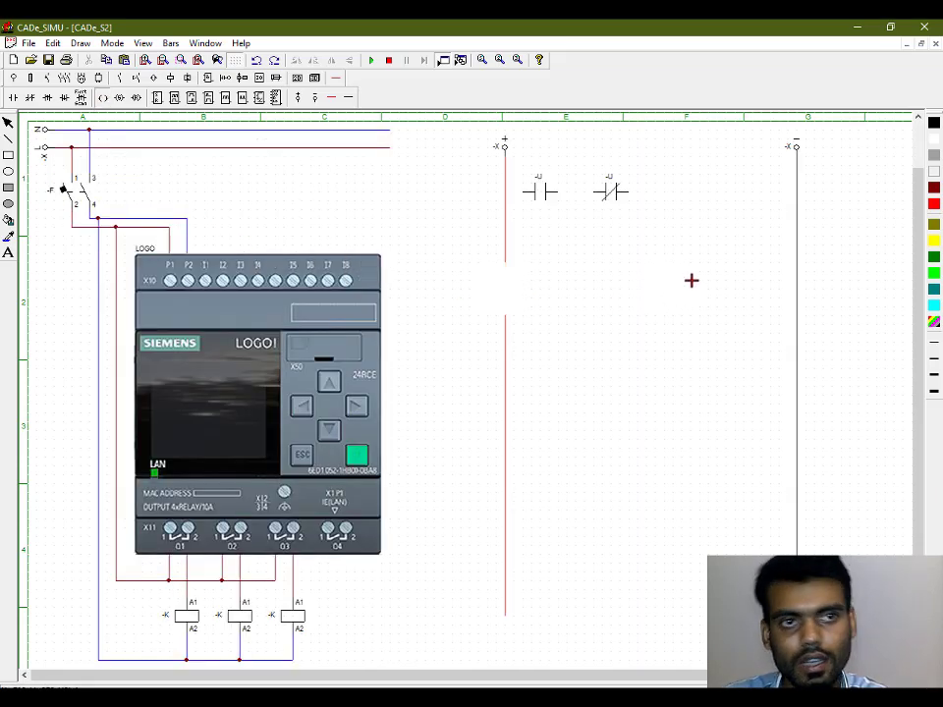
click(743, 194)
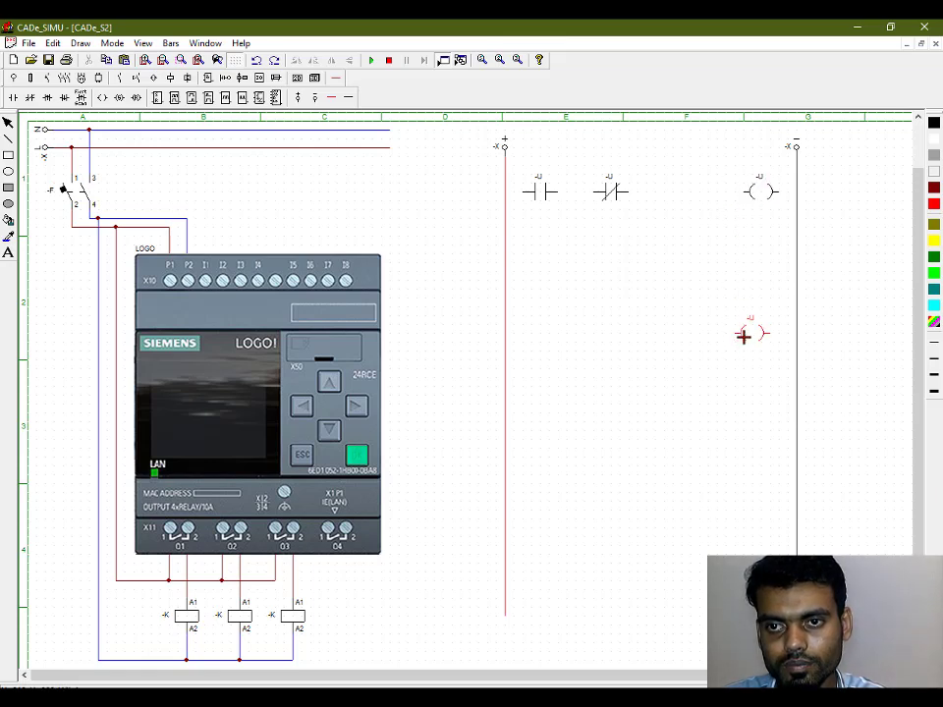
Step: Place two more output coils below the first one beside the − rail, and shift the middle coil slightly lower
click(743, 335)
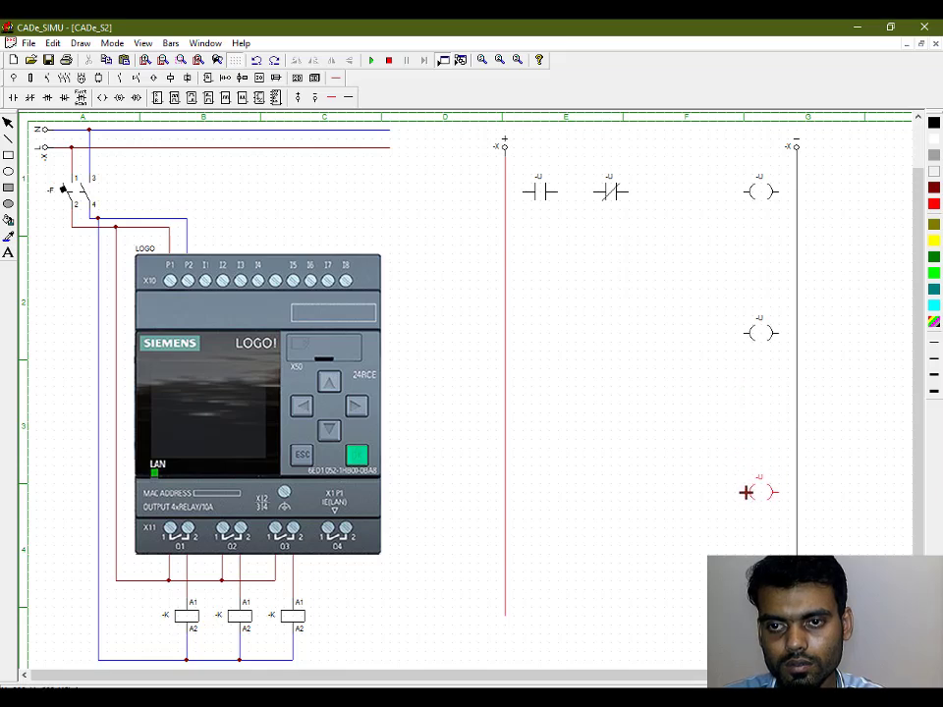
click(744, 492)
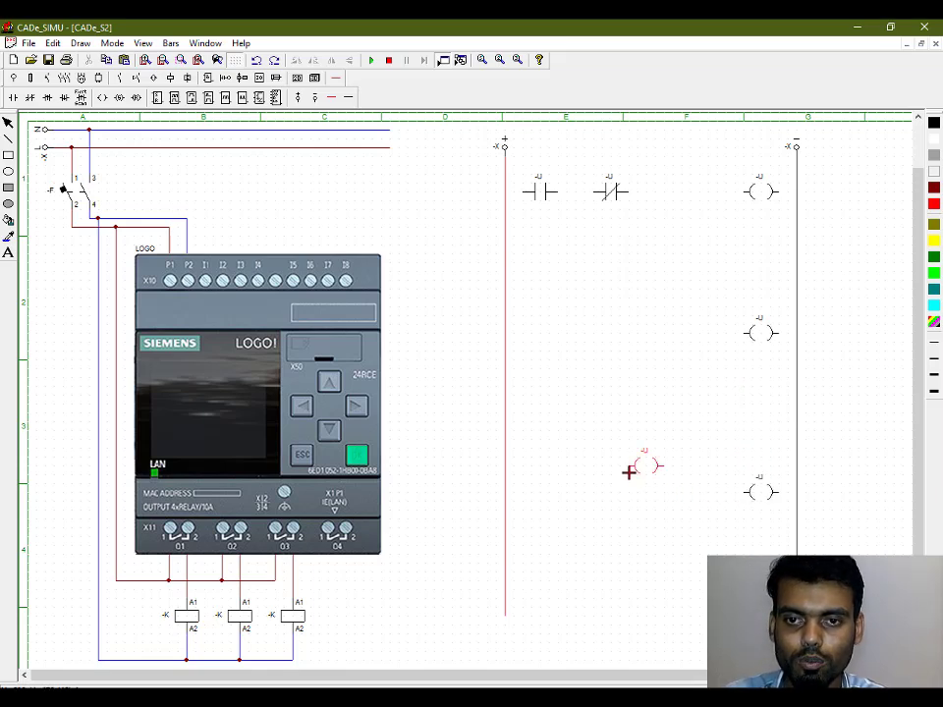
key(Escape)
drag(758, 333, 761, 359)
click(656, 431)
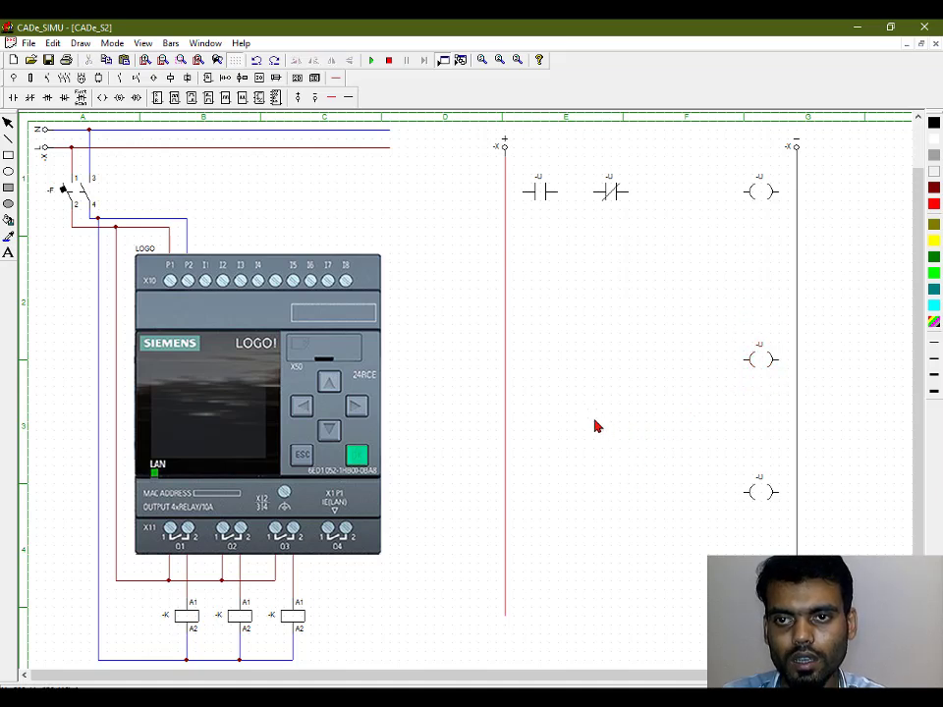
Step: Place a timer block between the first and second output coils, near the − rail
click(194, 99)
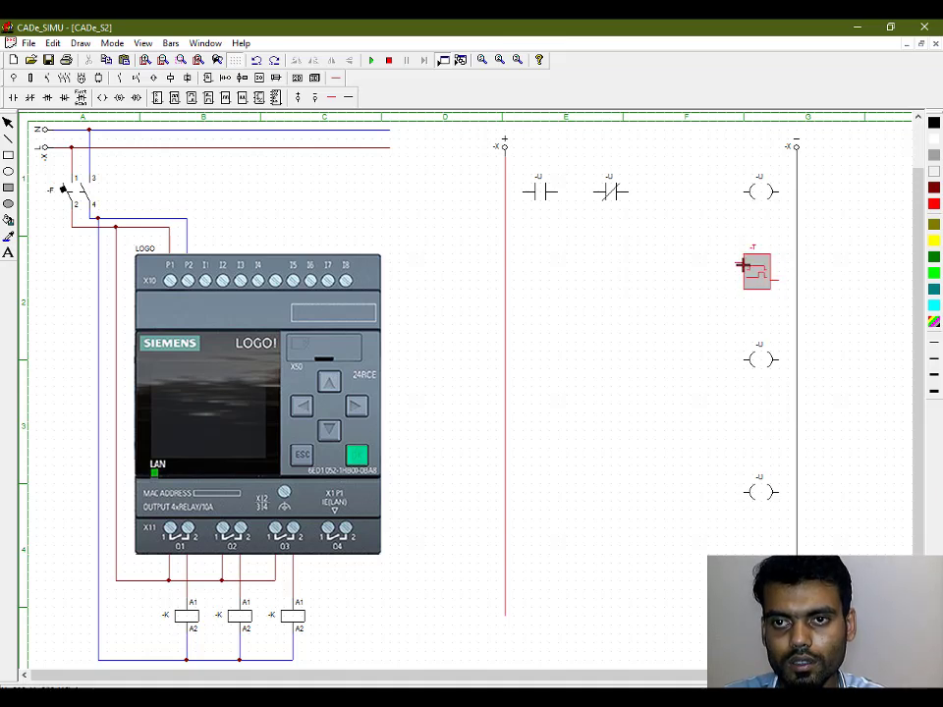
click(744, 264)
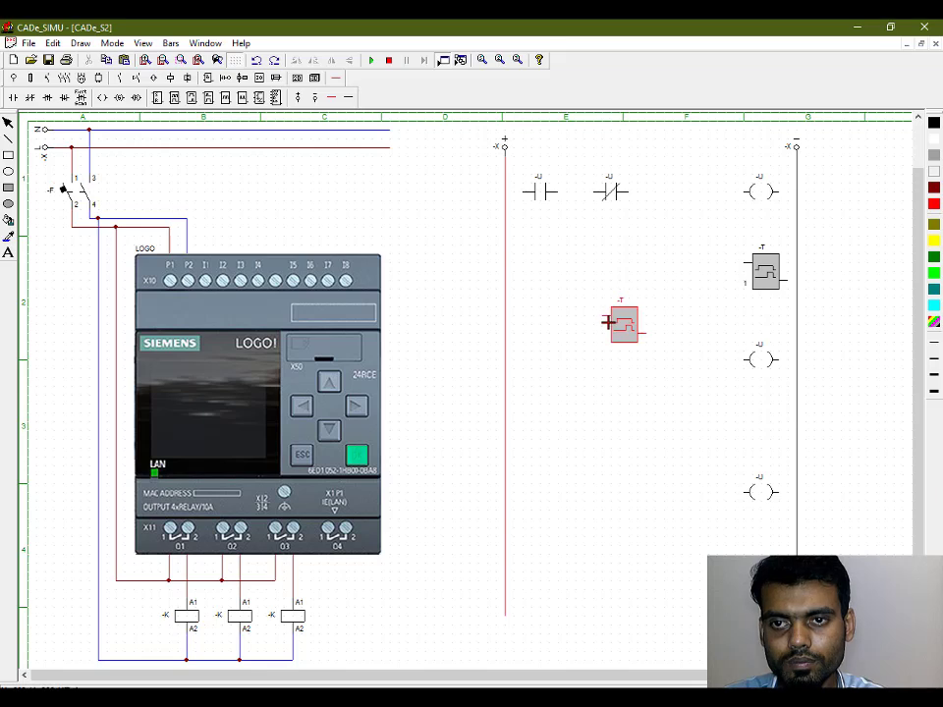
key(Escape)
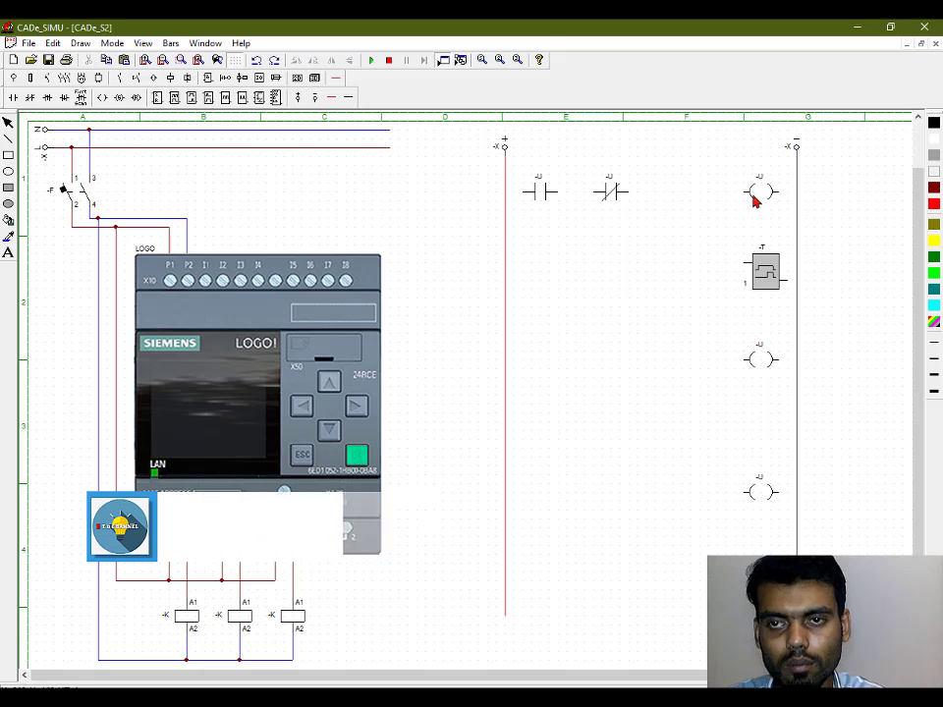
Step: Place a normally open contact below the first rung's open contact, and wire the first rung in red from the + rail to its coil
click(13, 98)
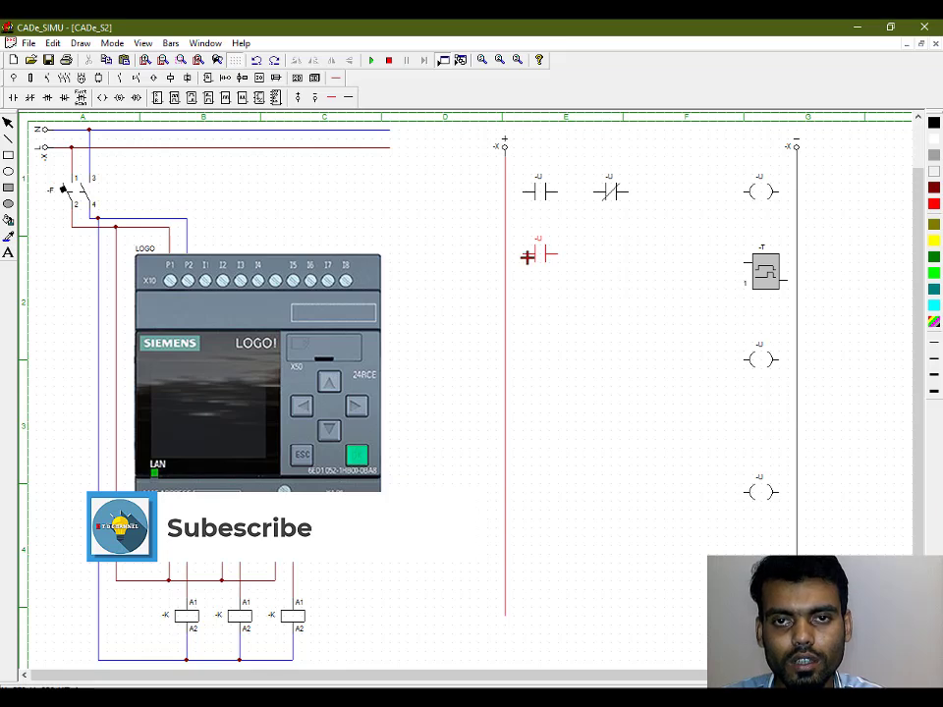
click(527, 257)
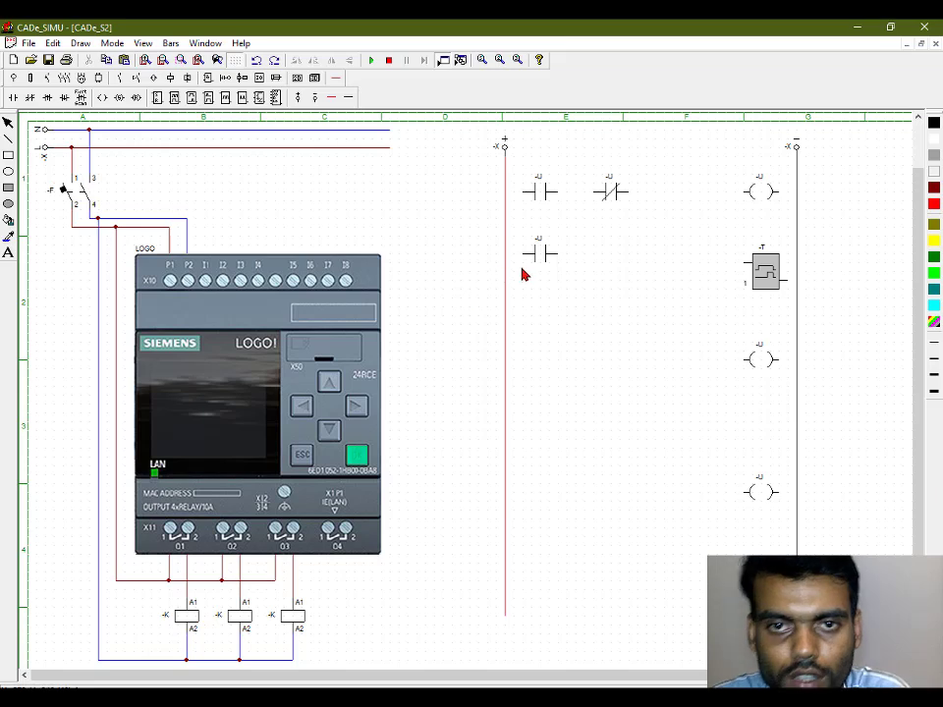
click(332, 97)
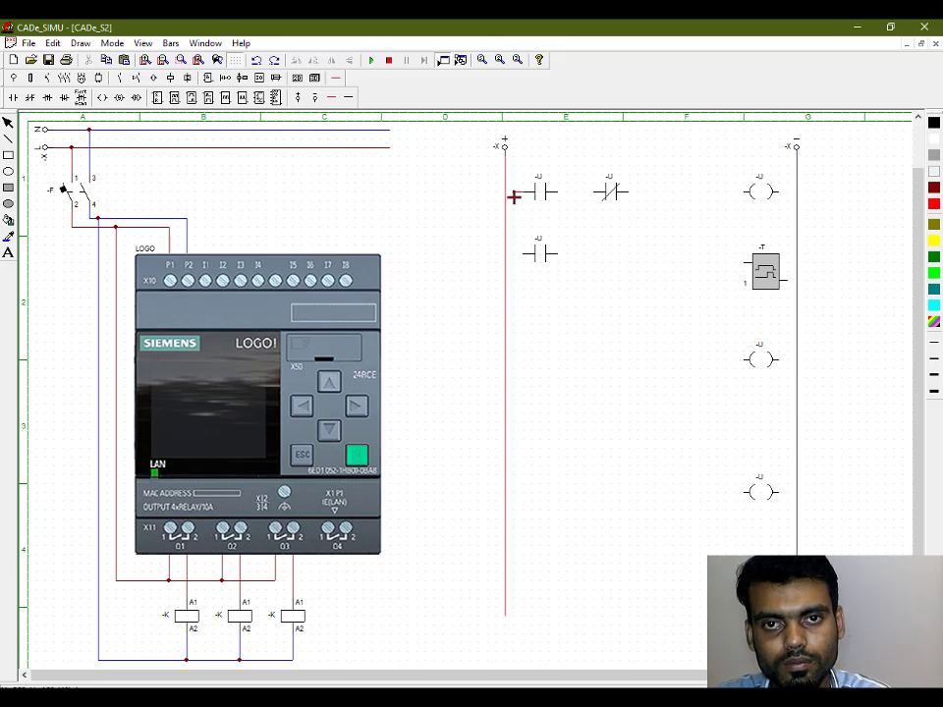
drag(505, 192, 749, 193)
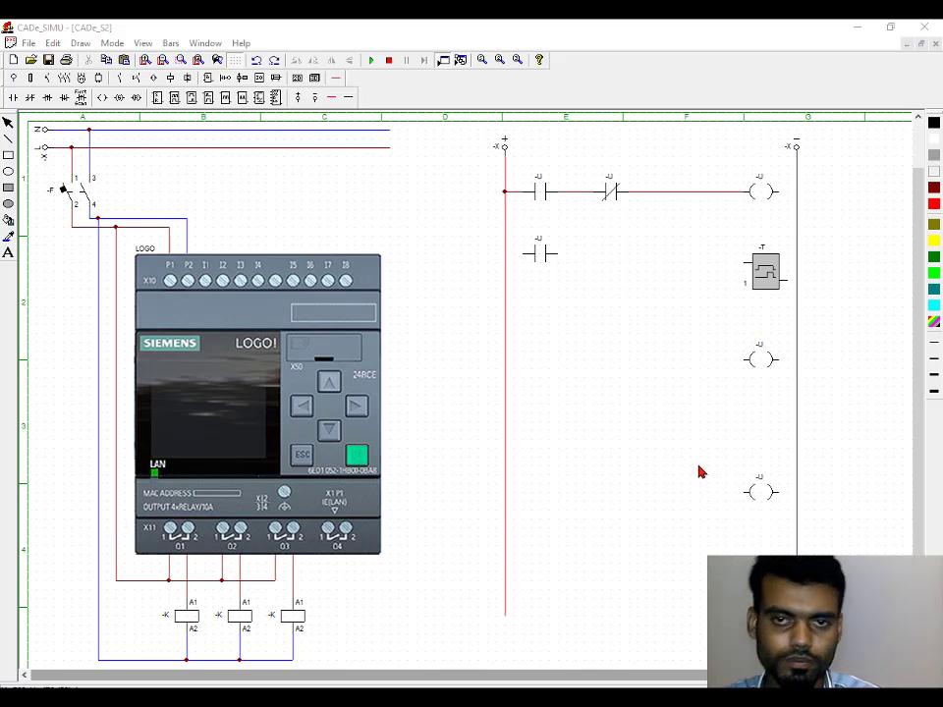
Step: Place a normally open and a normally closed contact in line with the second coil, and two normally closed contacts in line with the third
click(14, 78)
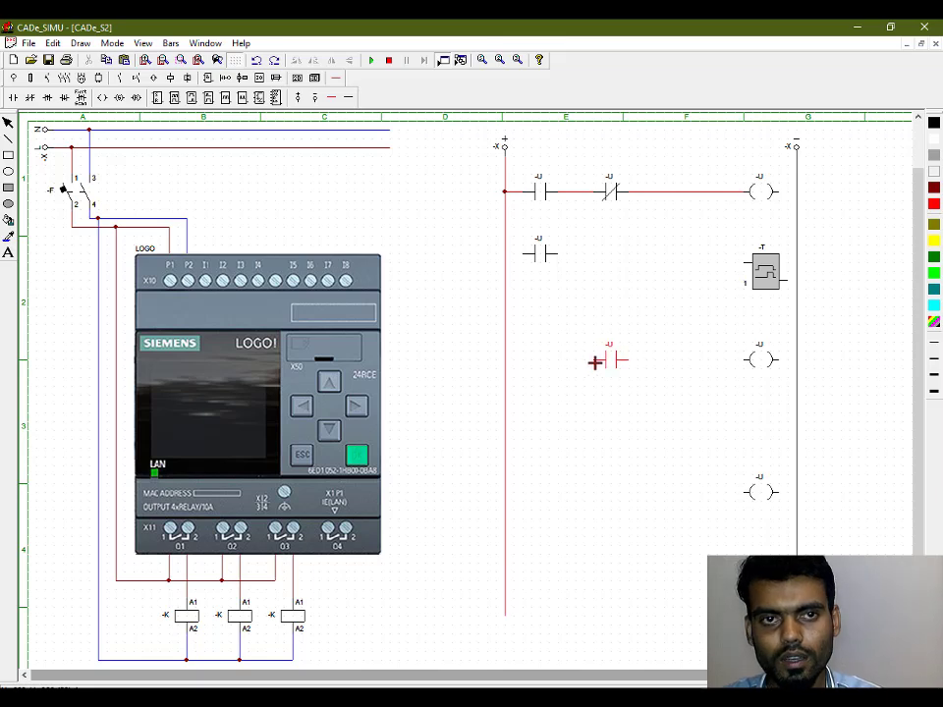
click(595, 362)
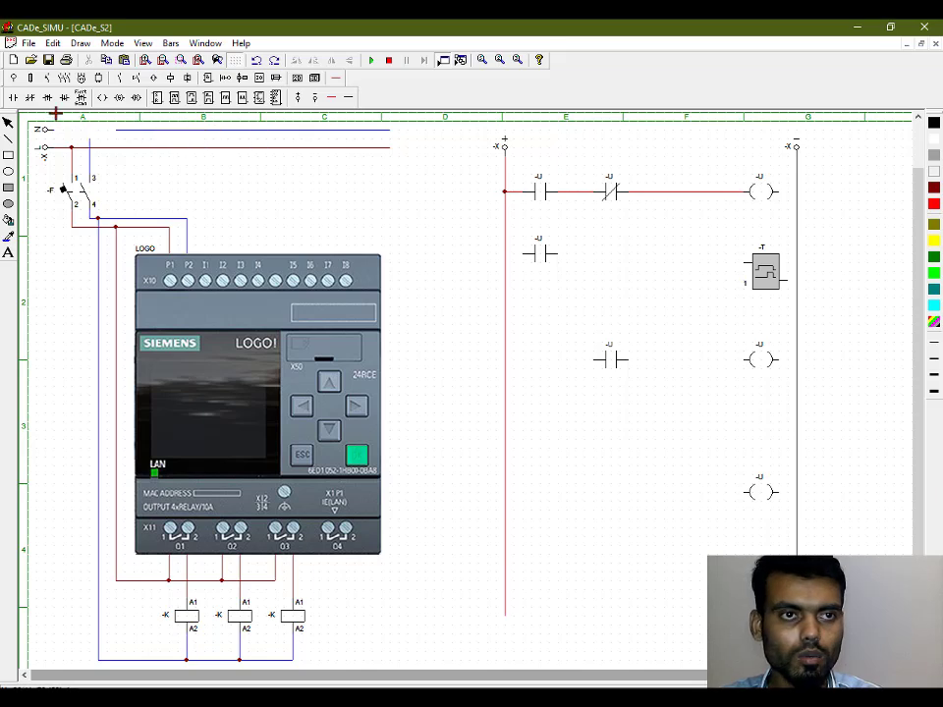
click(20, 97)
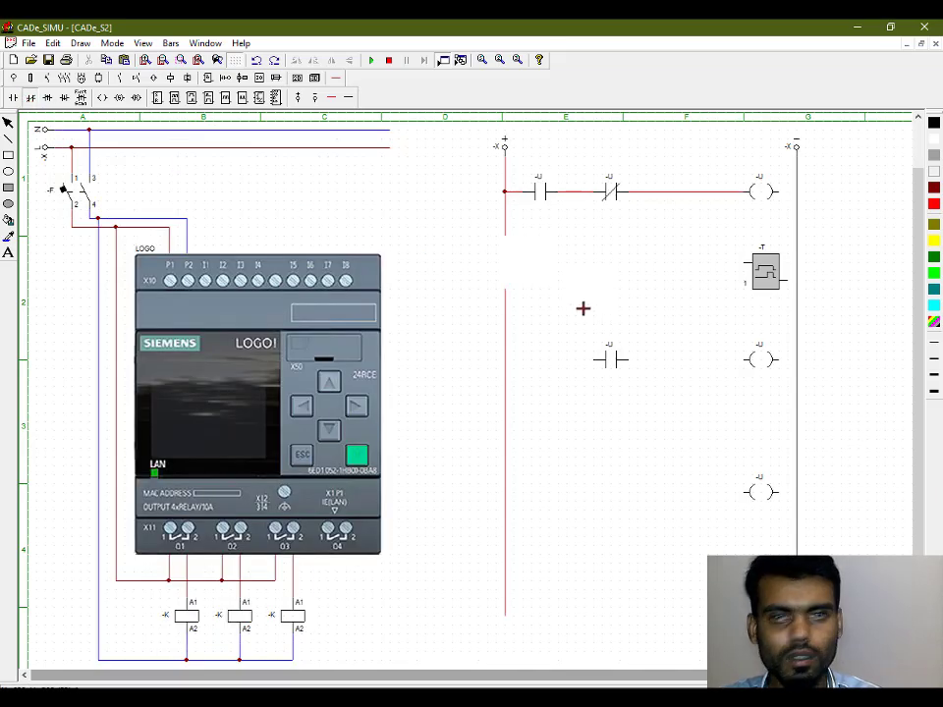
click(685, 363)
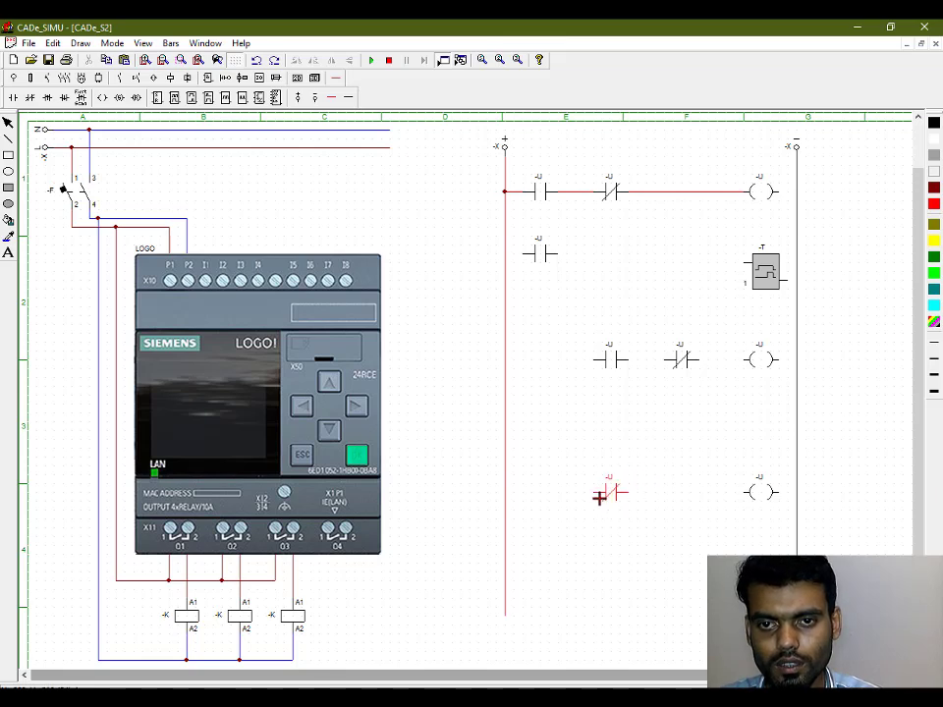
click(617, 498)
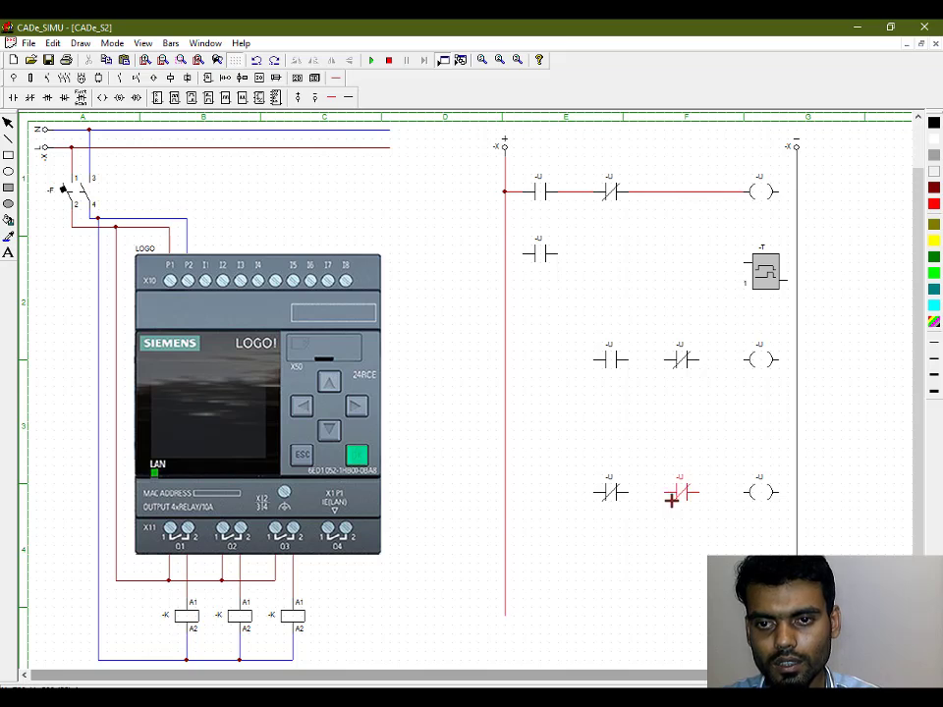
click(673, 503)
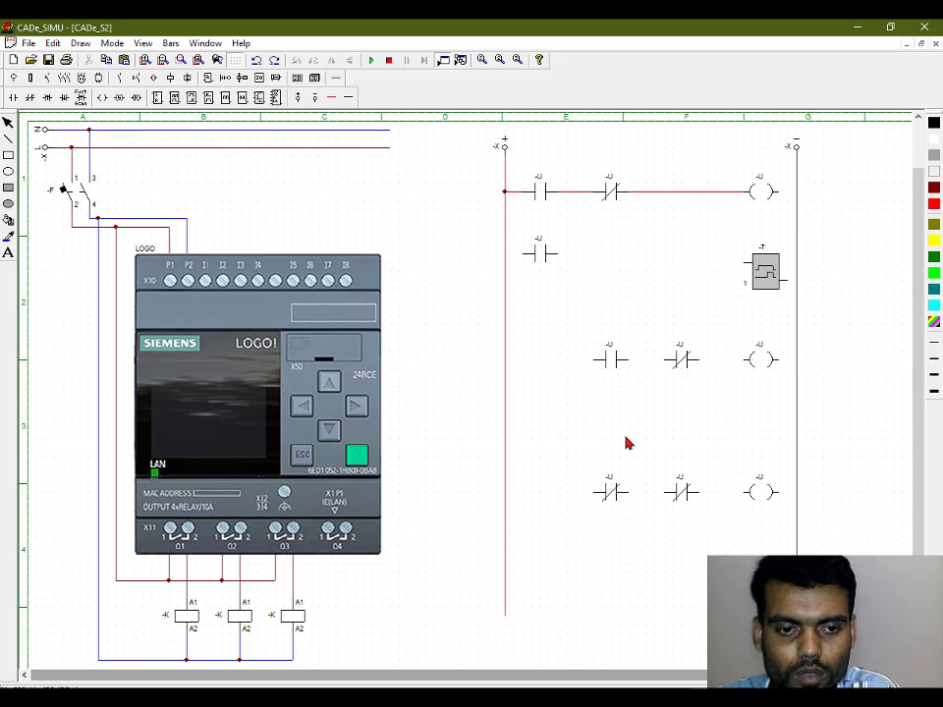
Step: Wire the lower normally open contact in parallel with the first rung's open contact, from the + rail to the node after it
click(335, 97)
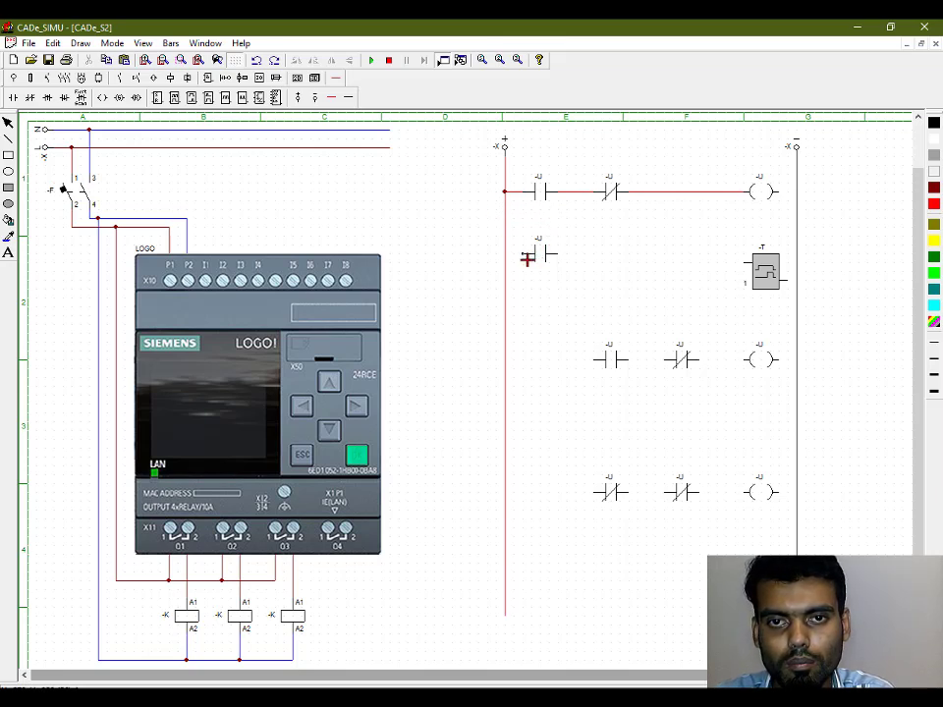
drag(528, 259, 507, 254)
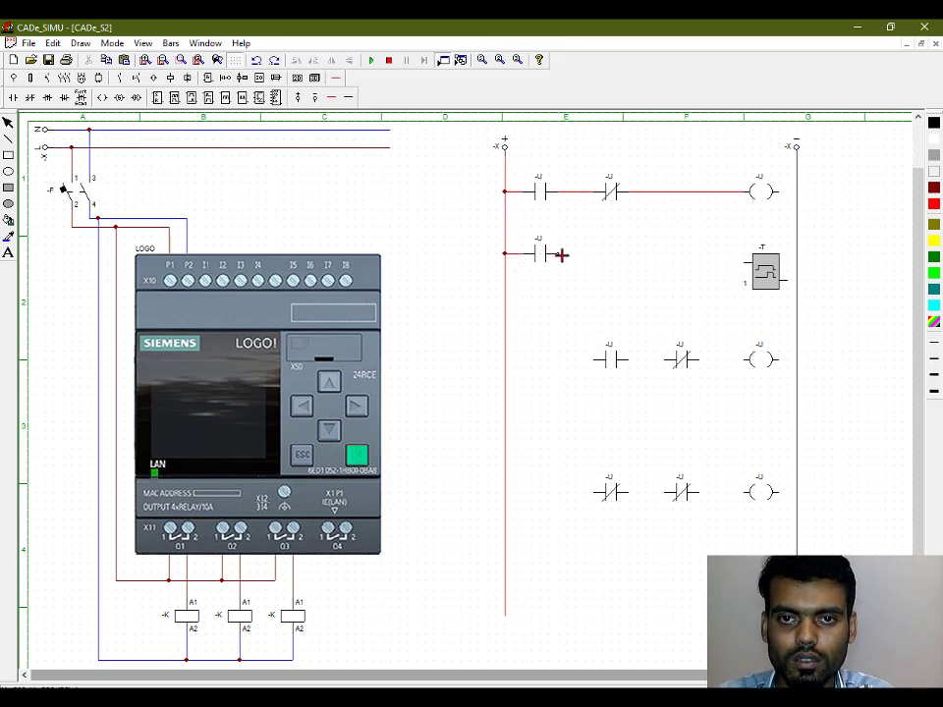
drag(562, 255, 573, 191)
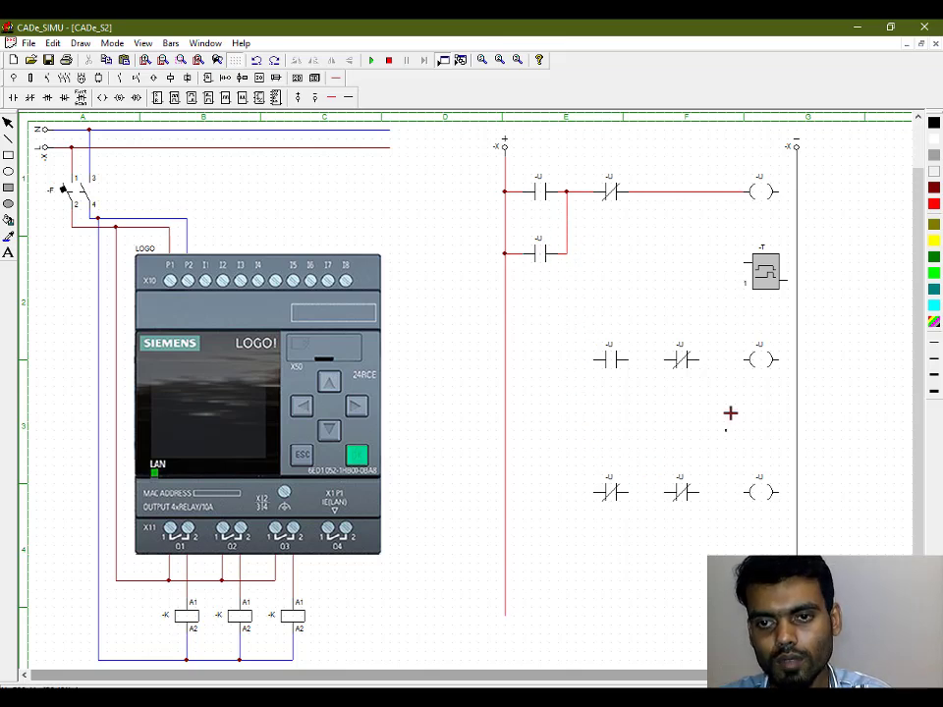
Step: Extend a red branch wire down from the parallel contact's output to feed the first contacts of the second and third rungs
click(567, 256)
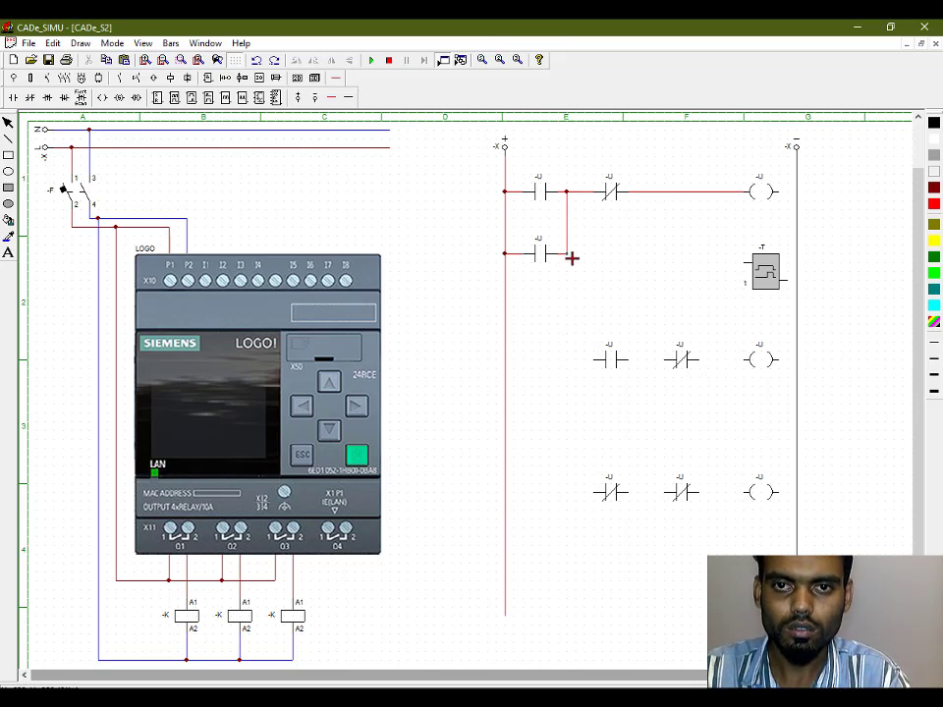
drag(572, 259, 568, 491)
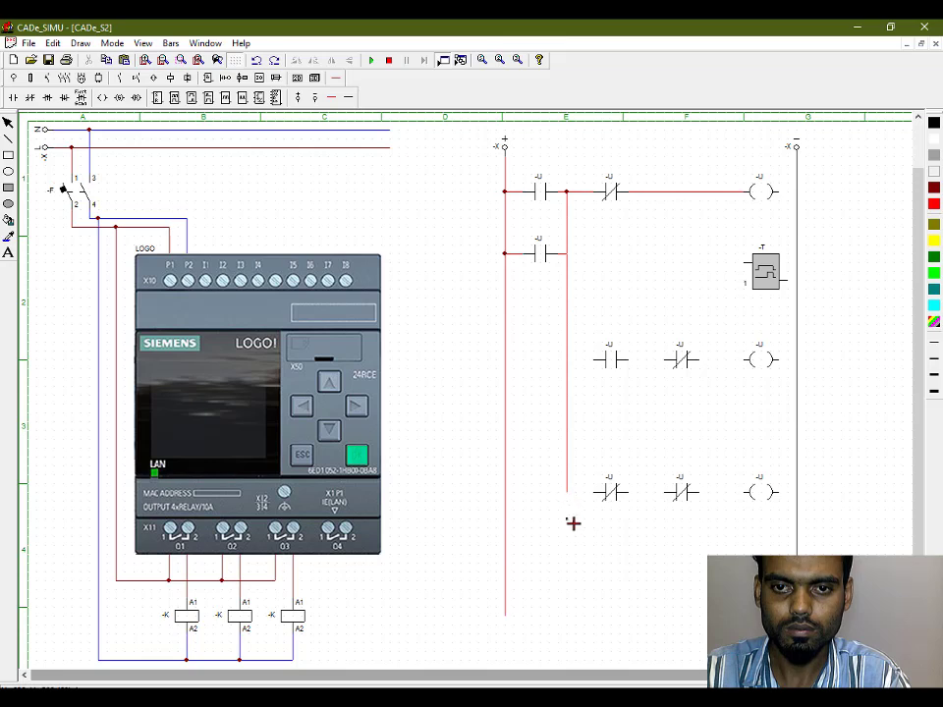
drag(570, 497, 591, 497)
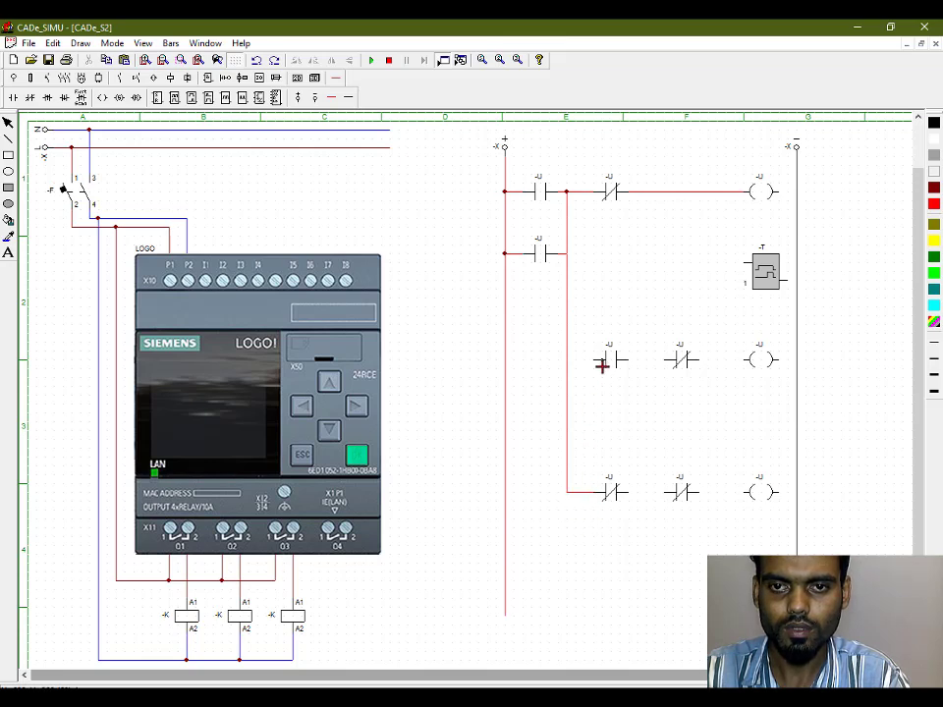
drag(595, 366, 569, 366)
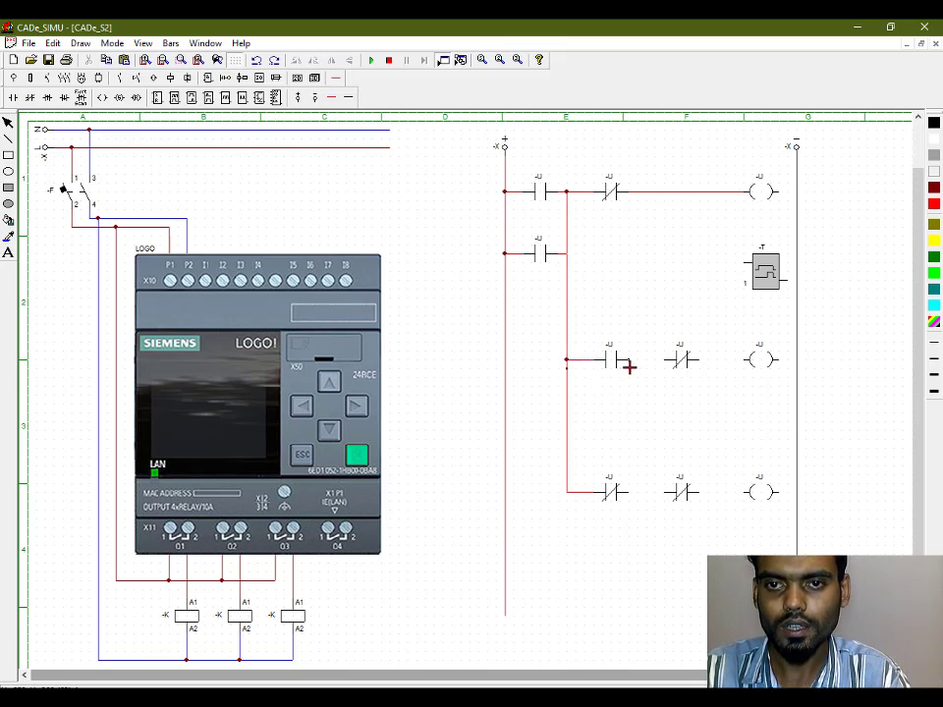
Step: Wire the second and third rungs through their contacts to the coils, and connect the timer's upper input to the red branch
drag(630, 367, 672, 367)
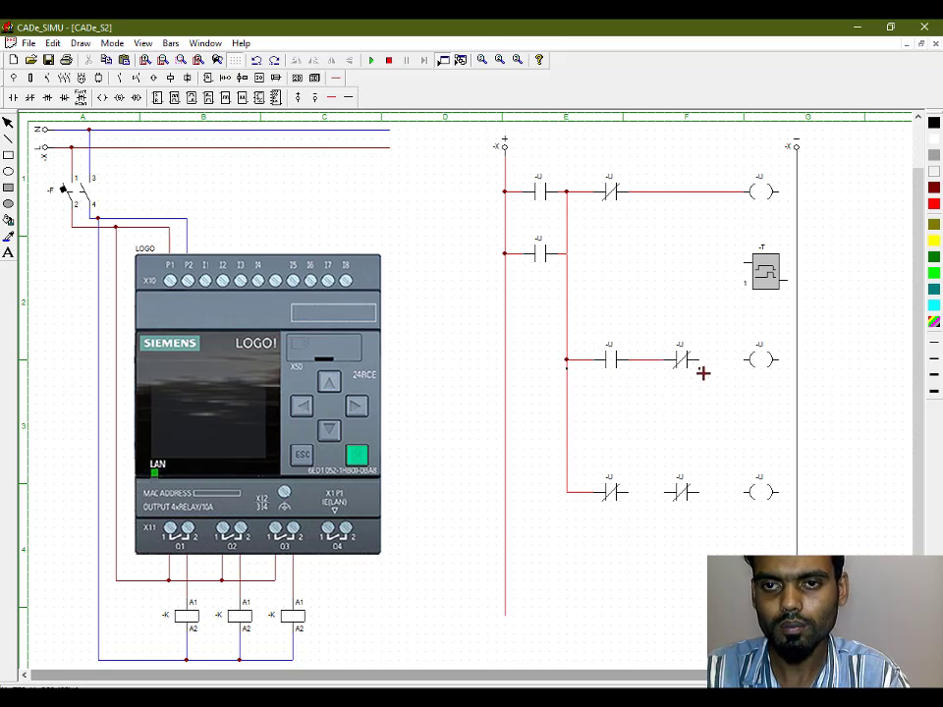
drag(703, 365, 747, 361)
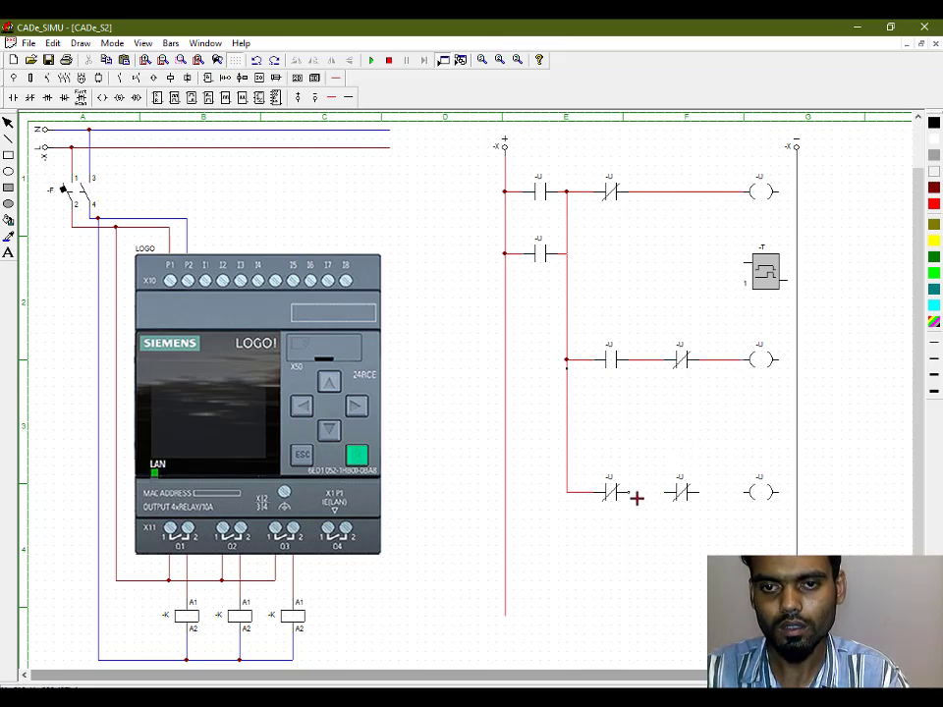
drag(637, 498, 745, 499)
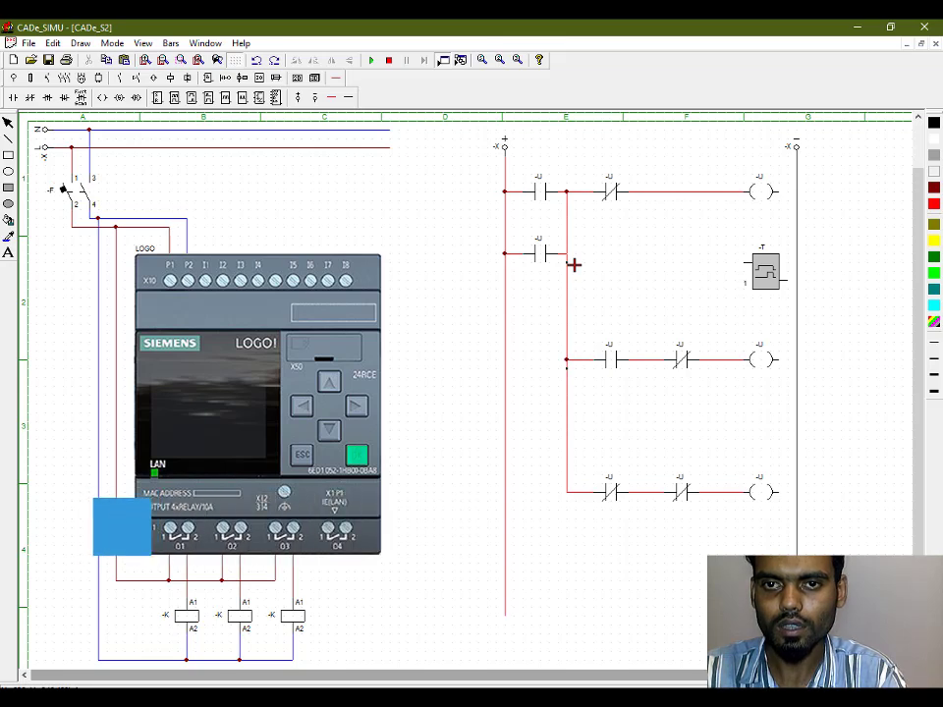
drag(574, 264, 750, 266)
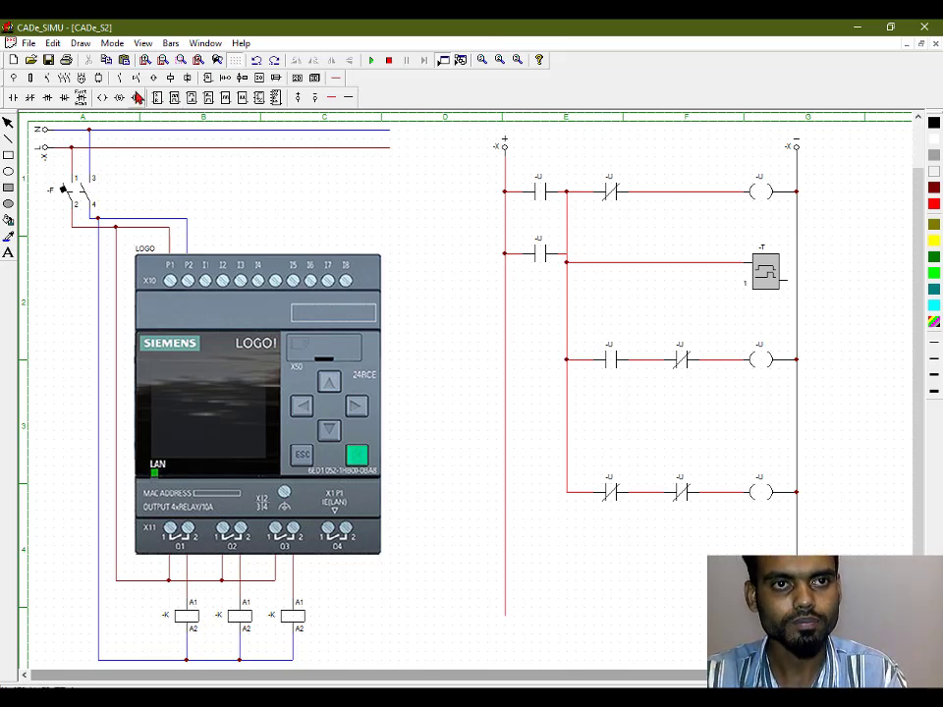
Step: Place a normally open pushbutton with terminals 13–14 above the LOGO! module's I1 input, below the L line
click(83, 77)
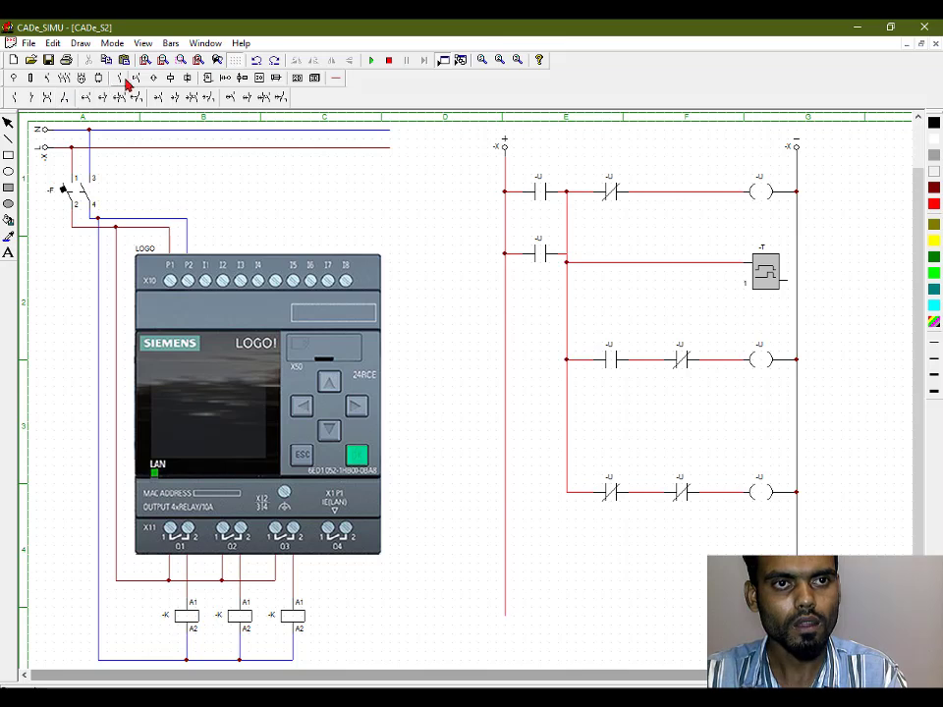
click(98, 76)
click(37, 99)
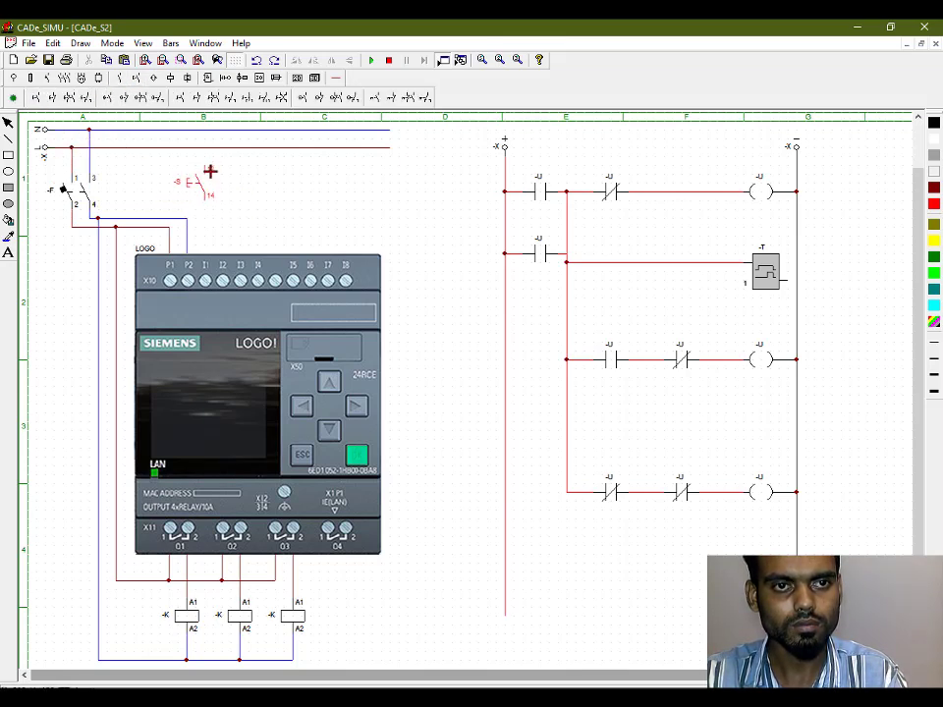
click(209, 171)
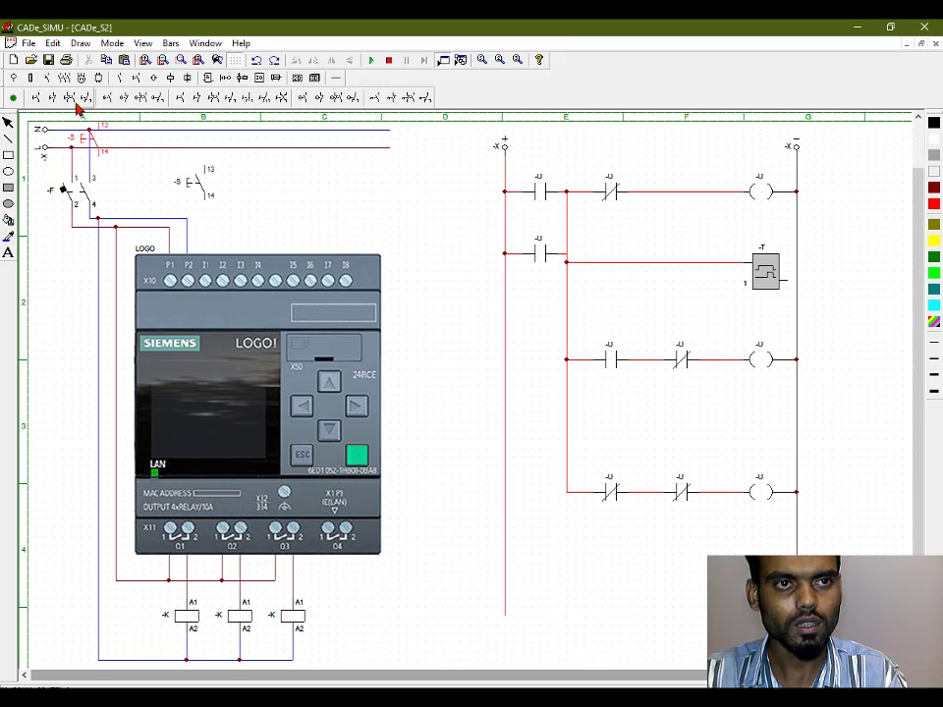
Step: Place a normally closed pushbutton with terminals 11–12 to the right of the open one, and shift it slightly closer
click(53, 99)
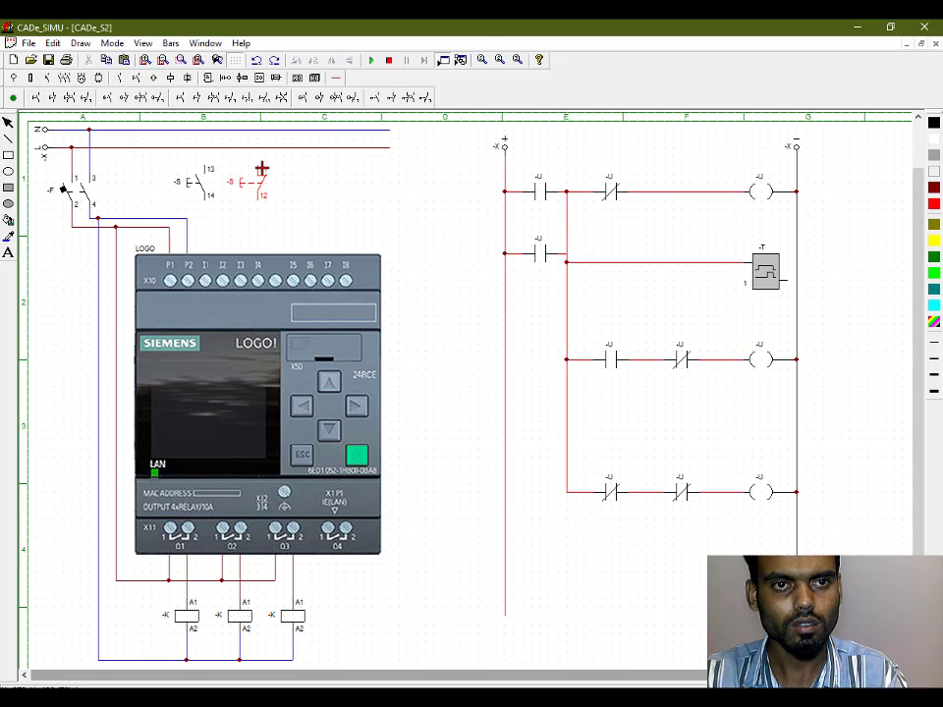
click(261, 168)
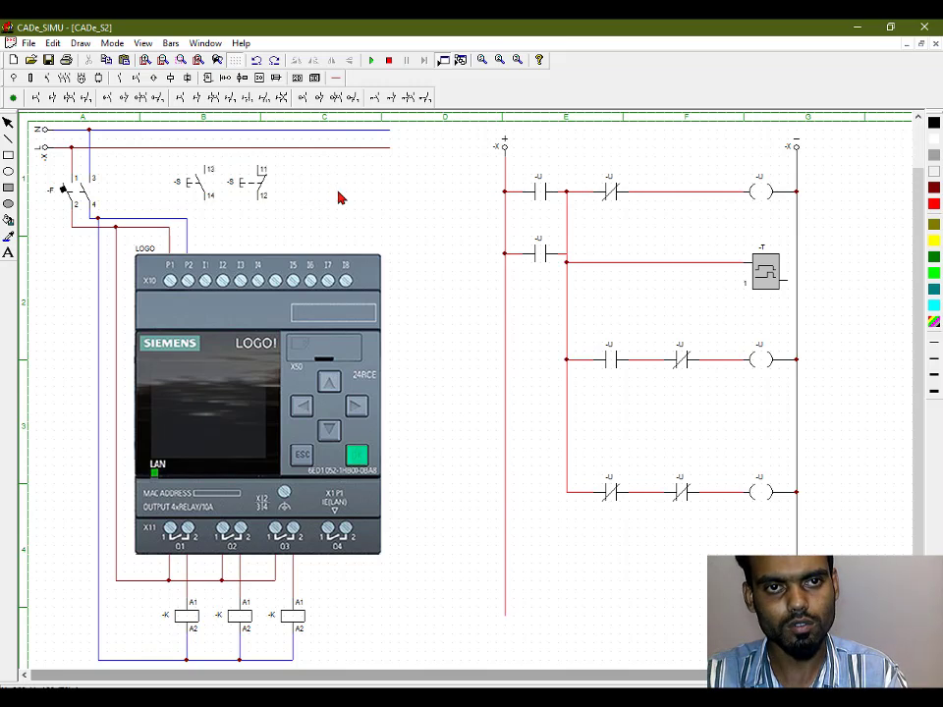
click(267, 185)
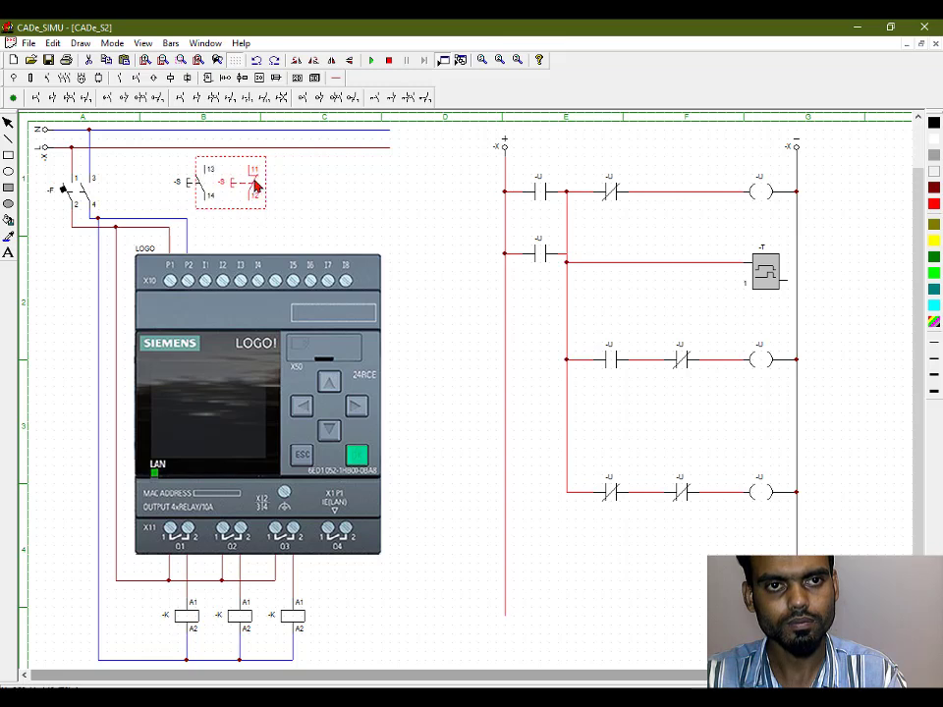
click(347, 198)
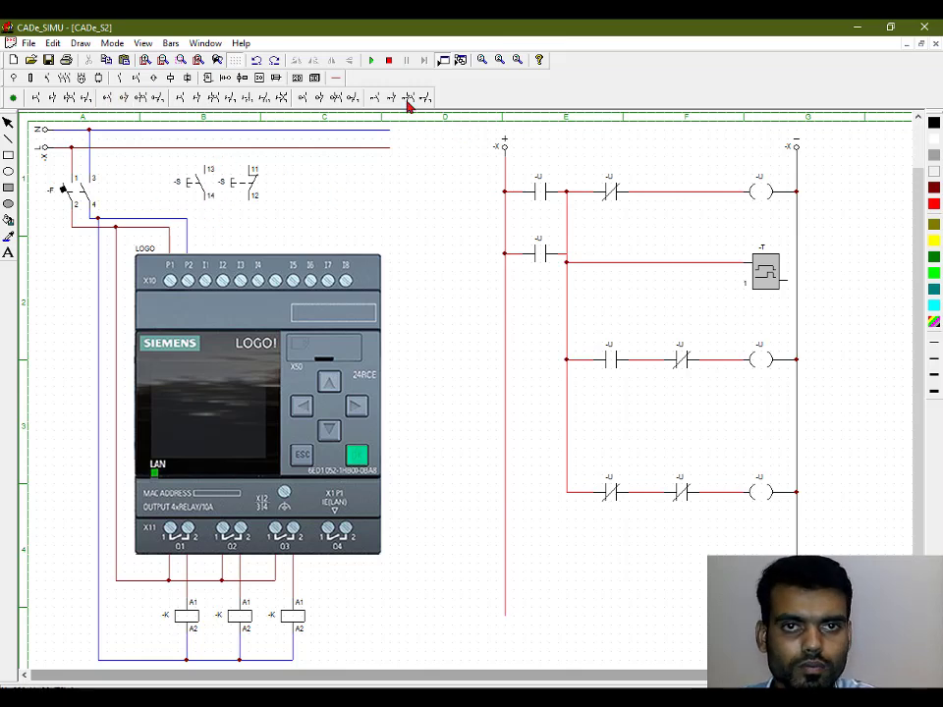
Step: Wire both pushbuttons from the L line down to the LOGO! module, the open one to I1 and the closed one to I2
click(336, 78)
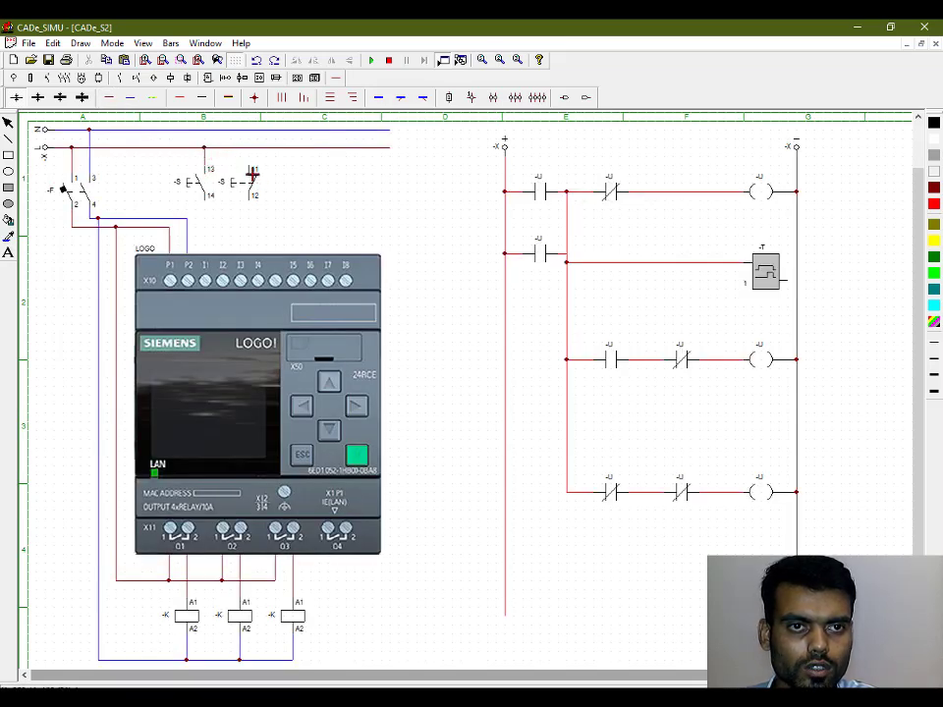
drag(247, 147, 247, 170)
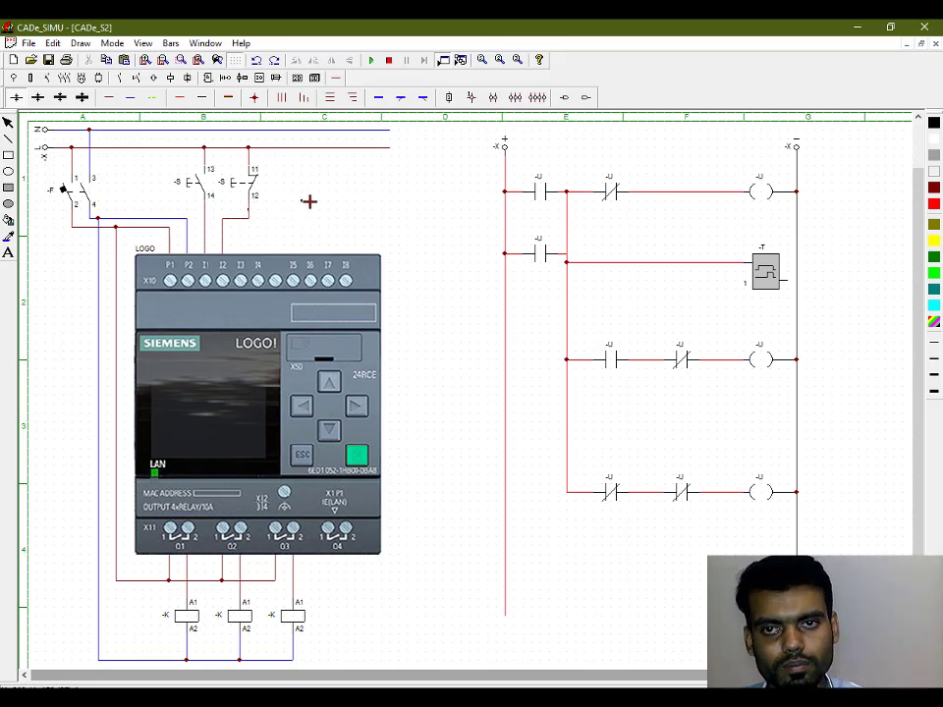
key(Escape)
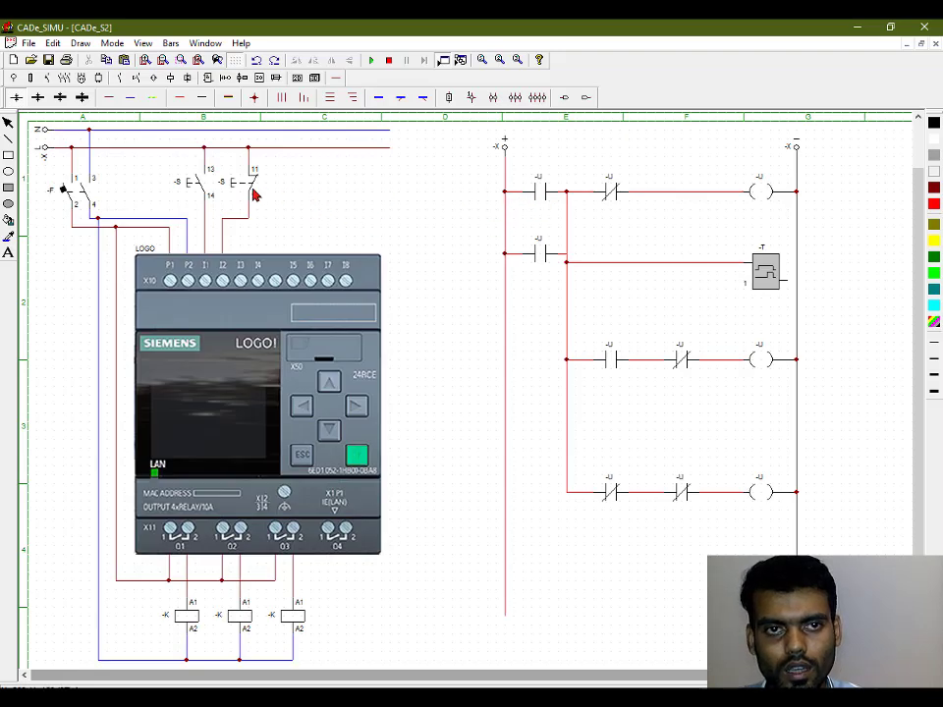
Step: Rename the normally open contact at the start of the first ladder rung as U1
double_click(543, 195)
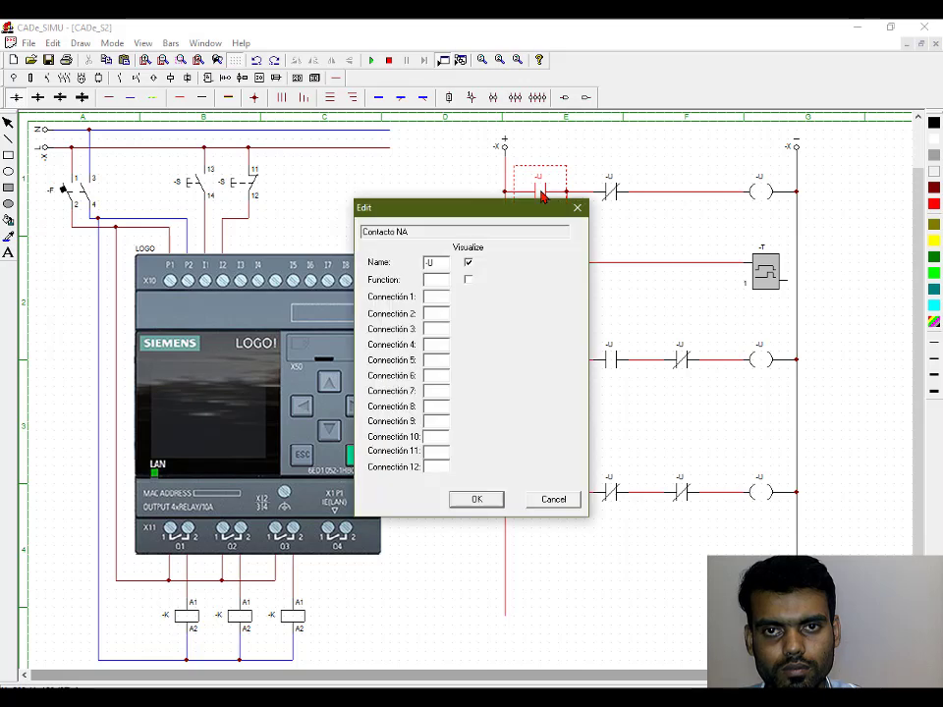
click(429, 261)
text(-U)
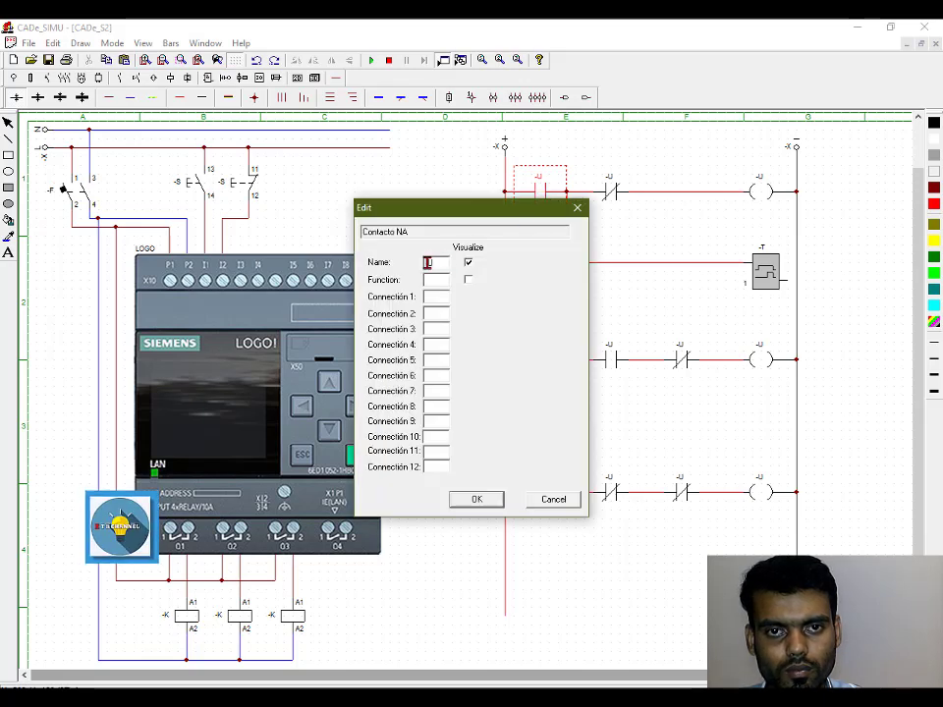
key(BackSpace)
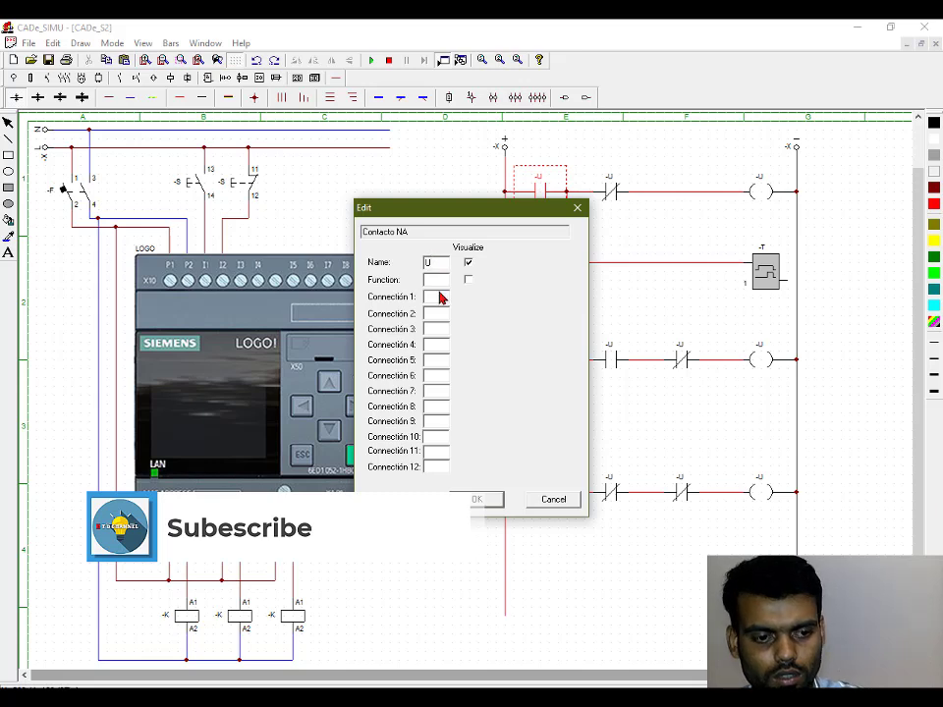
text(1)
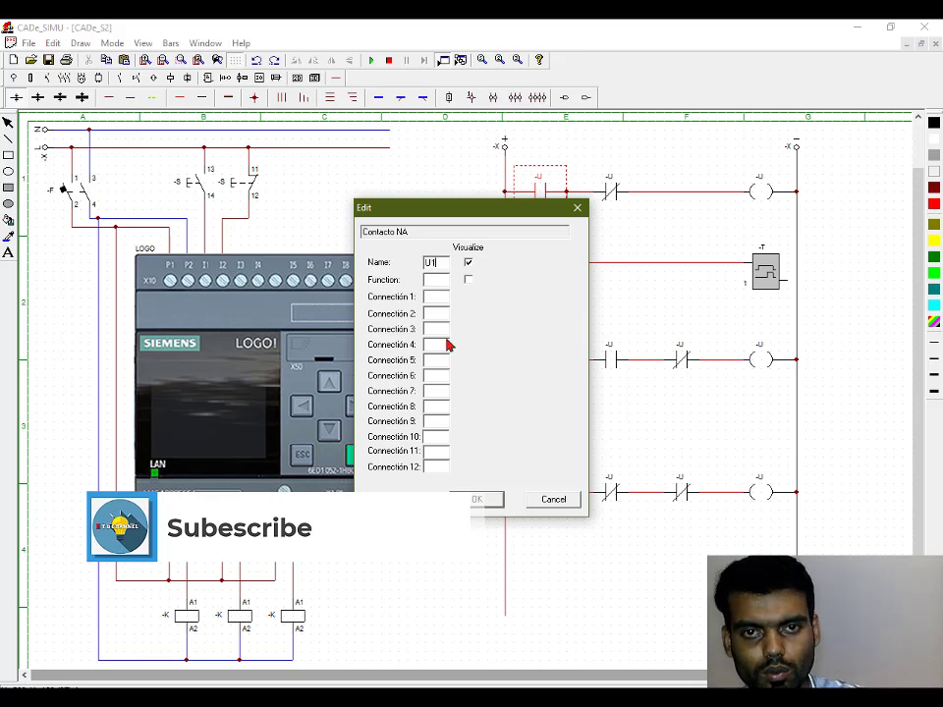
click(481, 499)
Step: Rename the normally closed contact in the first ladder rung as U2
double_click(613, 193)
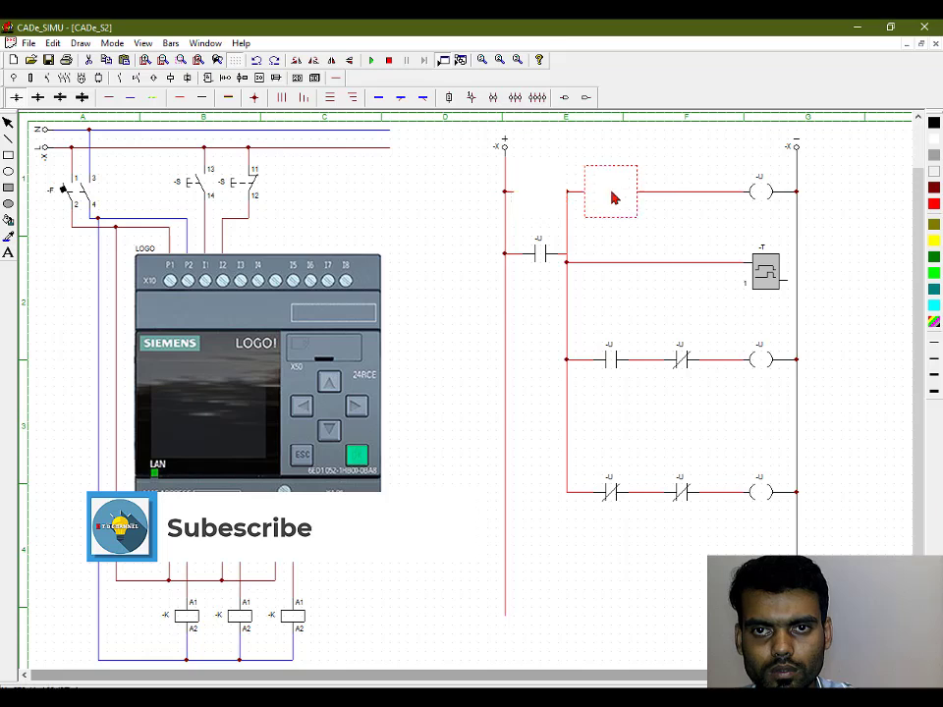
click(429, 263)
key(BackSpace)
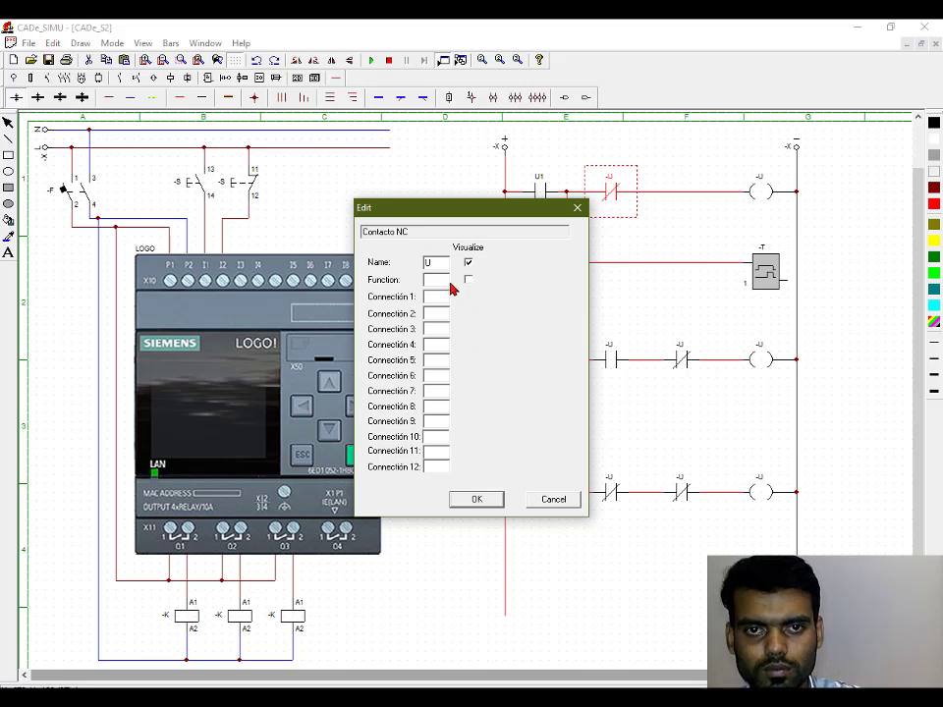
text(2)
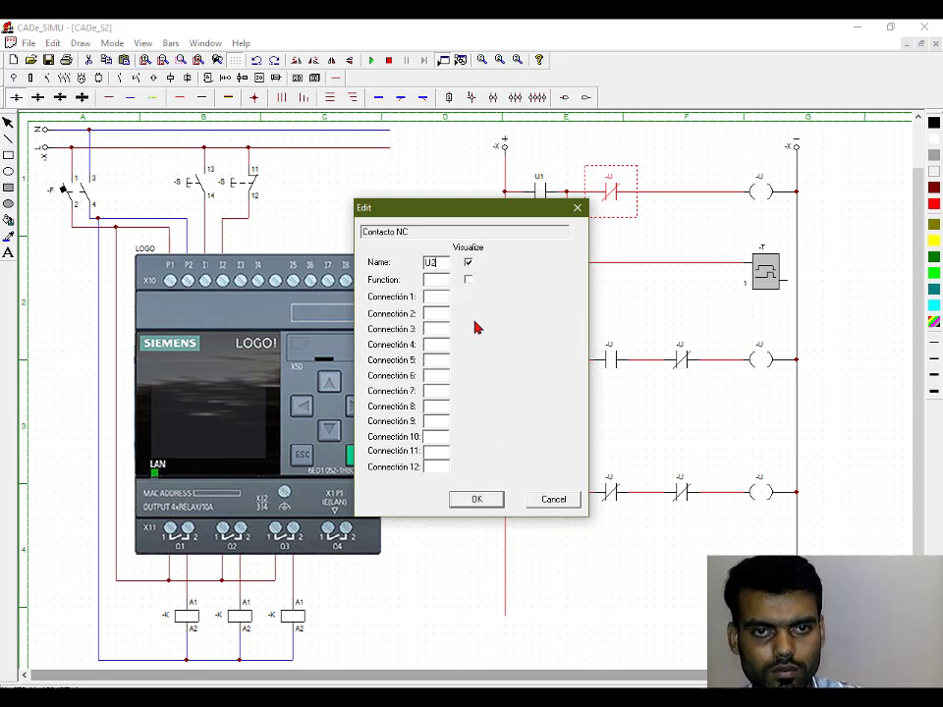
click(479, 499)
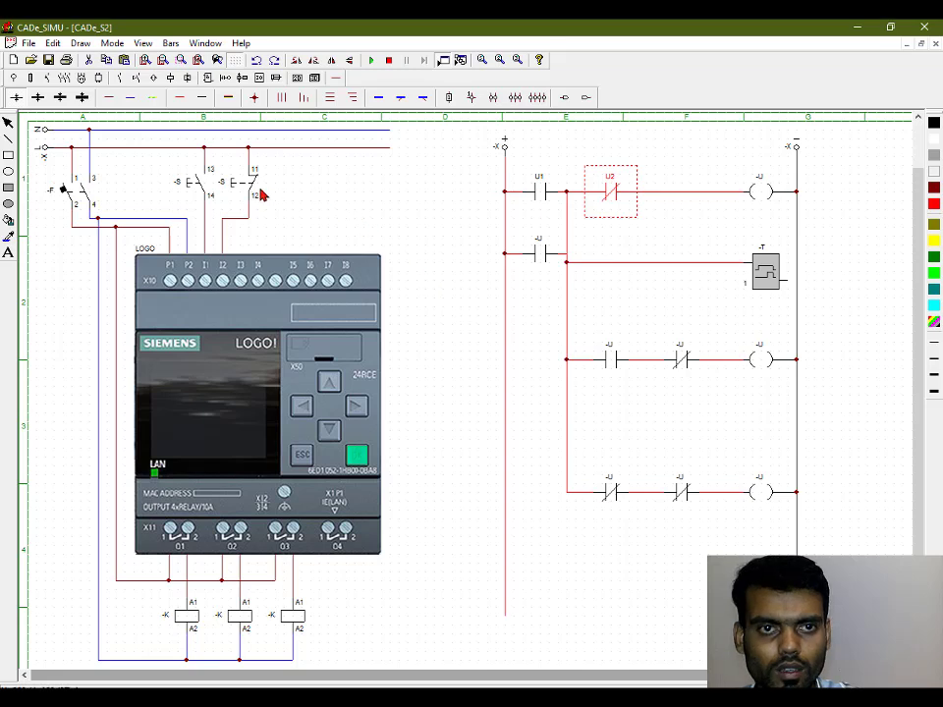
Step: Rename the normally open pushbutton as U1 and the normally closed pushbutton as U2
double_click(203, 189)
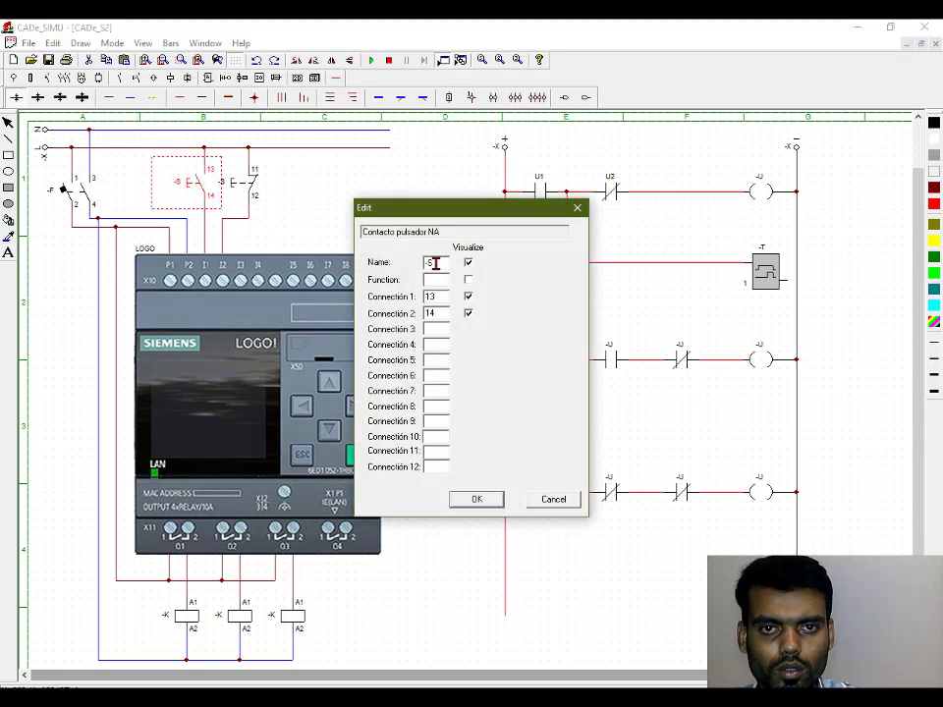
drag(435, 264, 420, 262)
text(U)
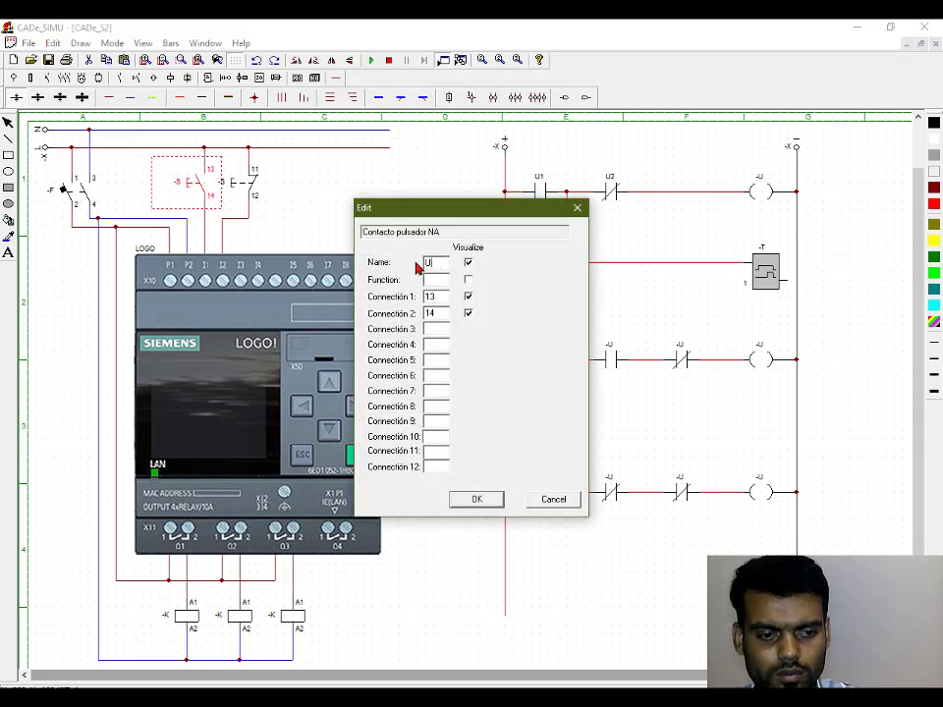
text(1)
click(476, 499)
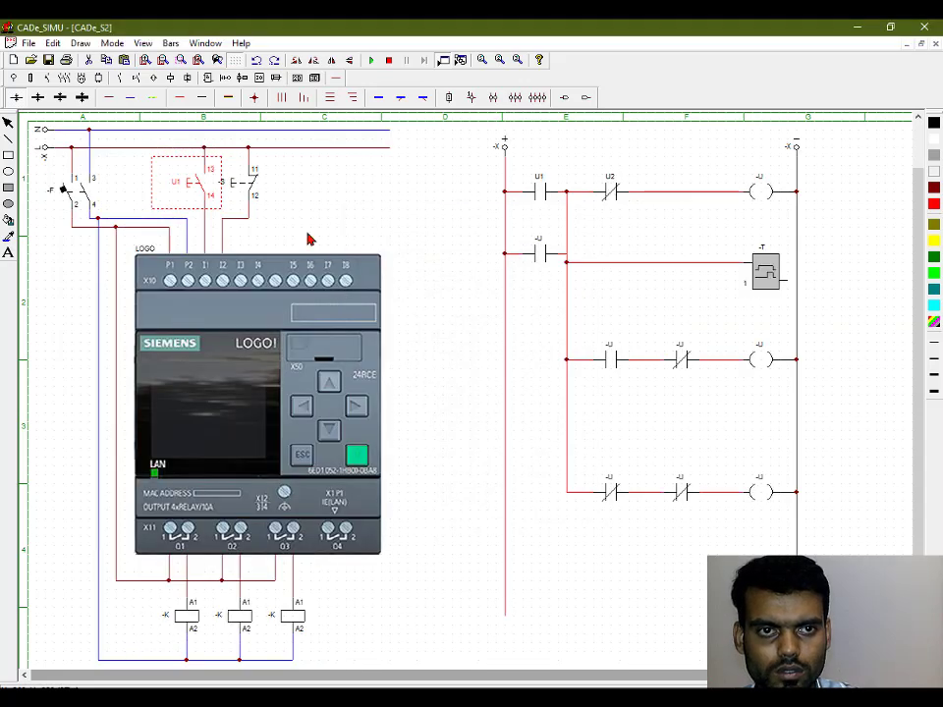
double_click(254, 189)
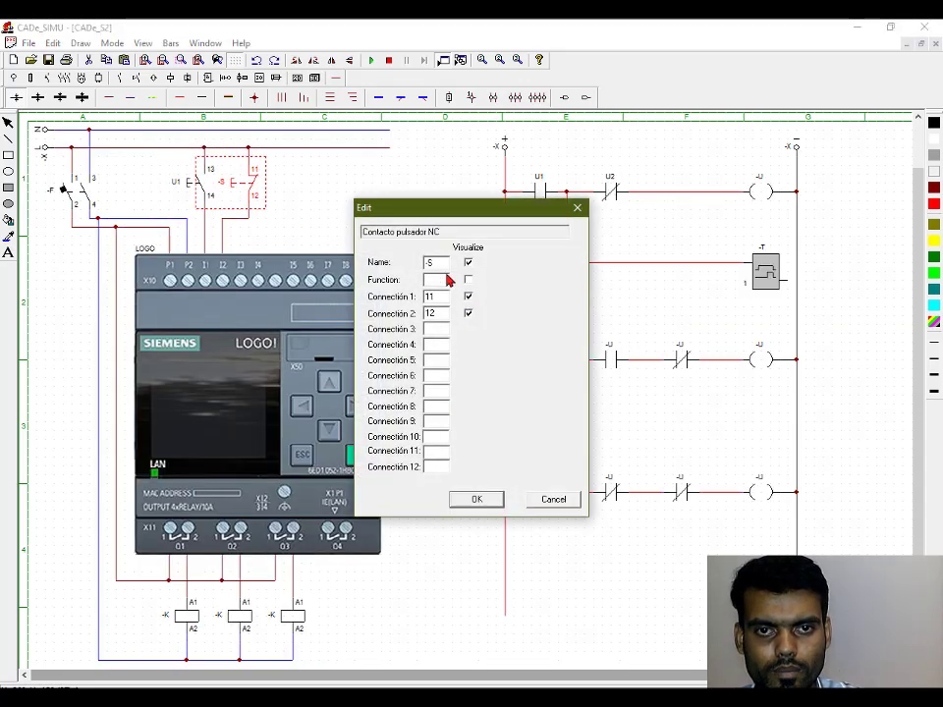
double_click(414, 261)
text(U2)
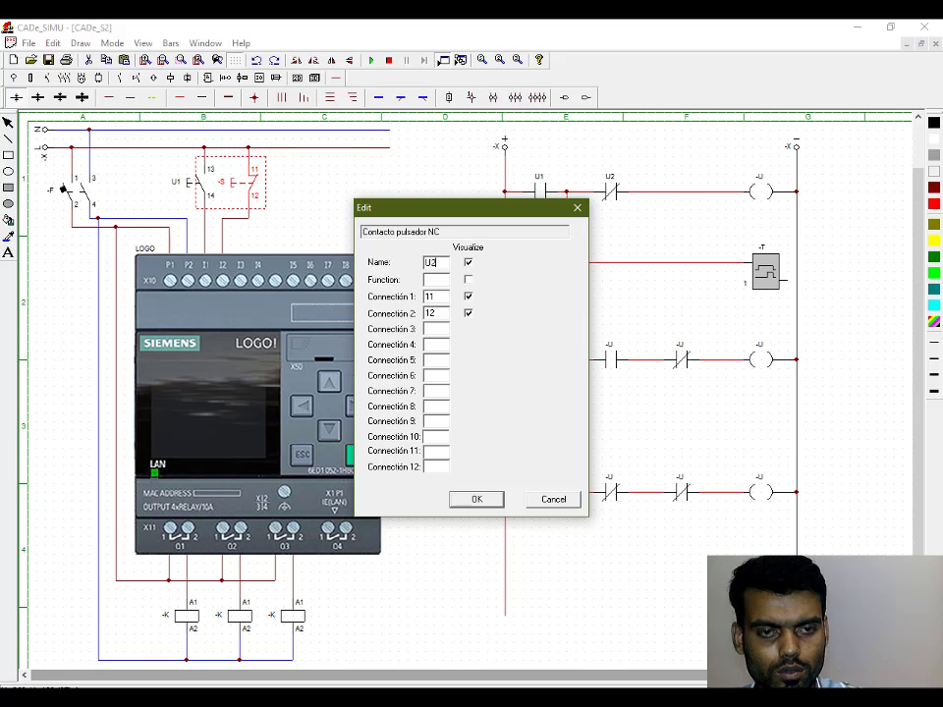
click(478, 499)
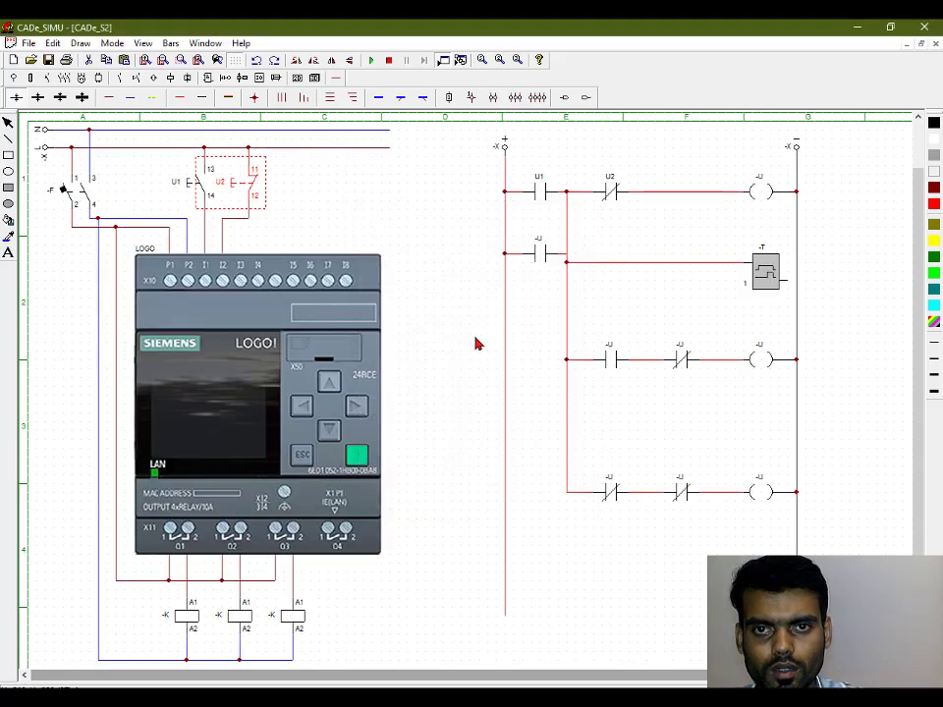
Step: Name the first rung's output coil and the parallel contact below U1 both Q1
double_click(766, 200)
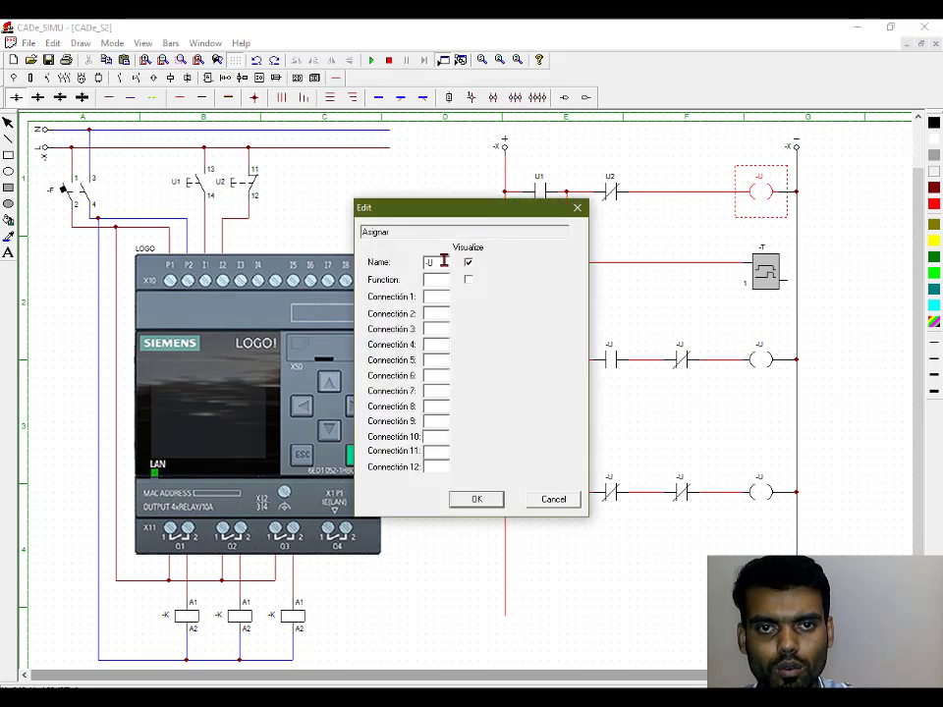
drag(443, 260, 413, 263)
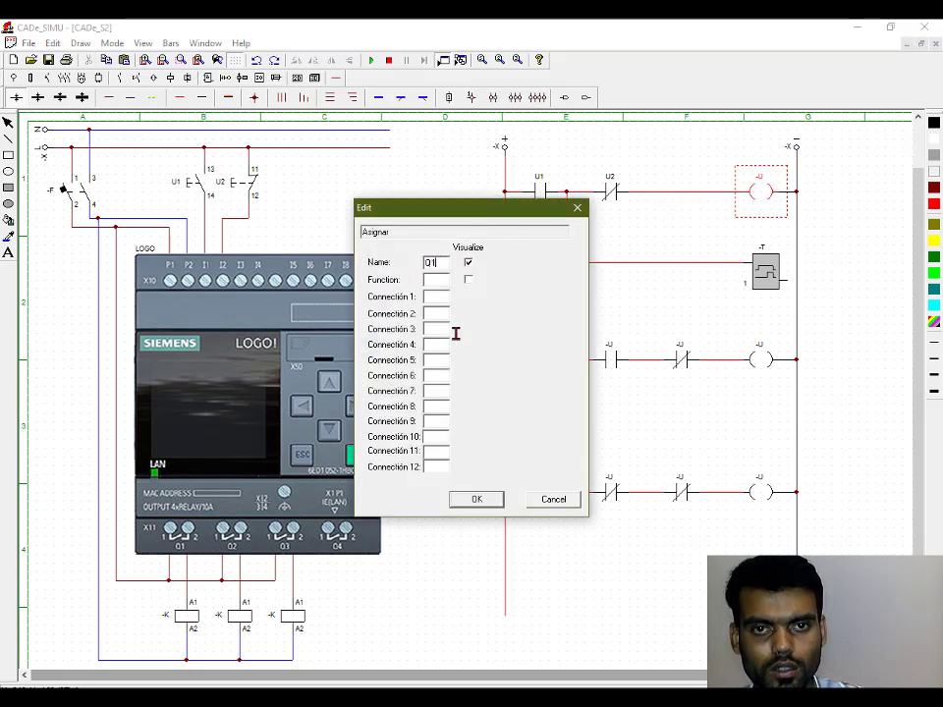
text(Q1)
click(464, 499)
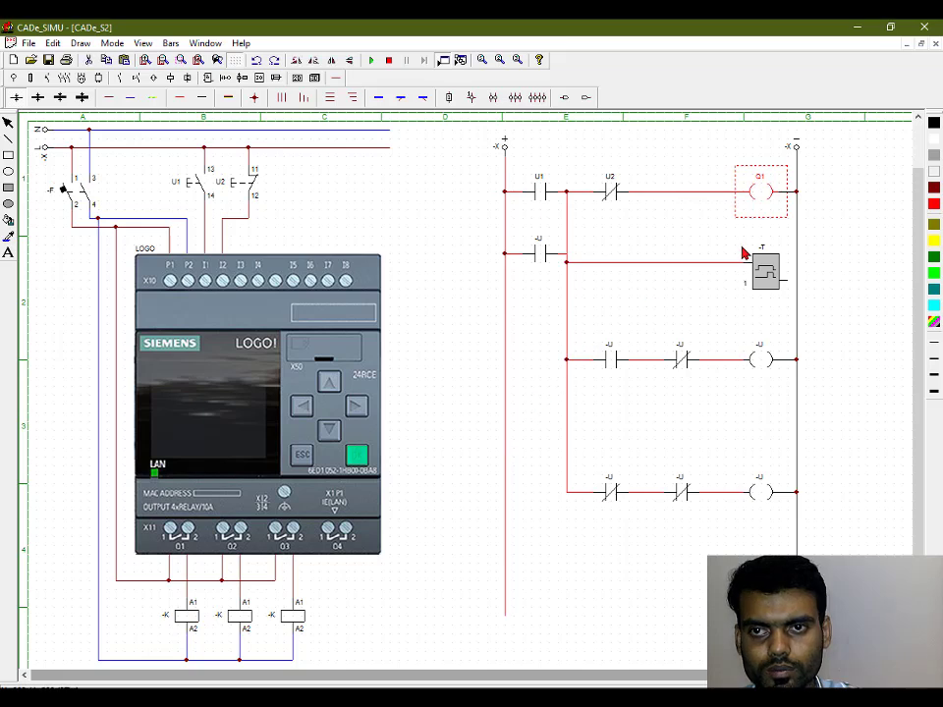
double_click(538, 258)
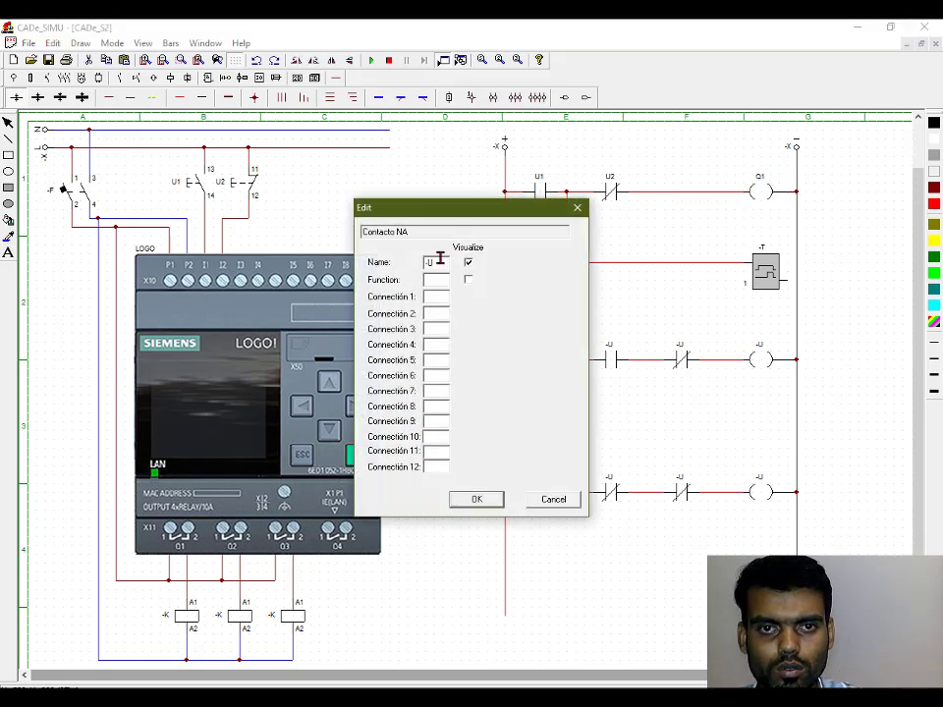
drag(448, 265, 422, 263)
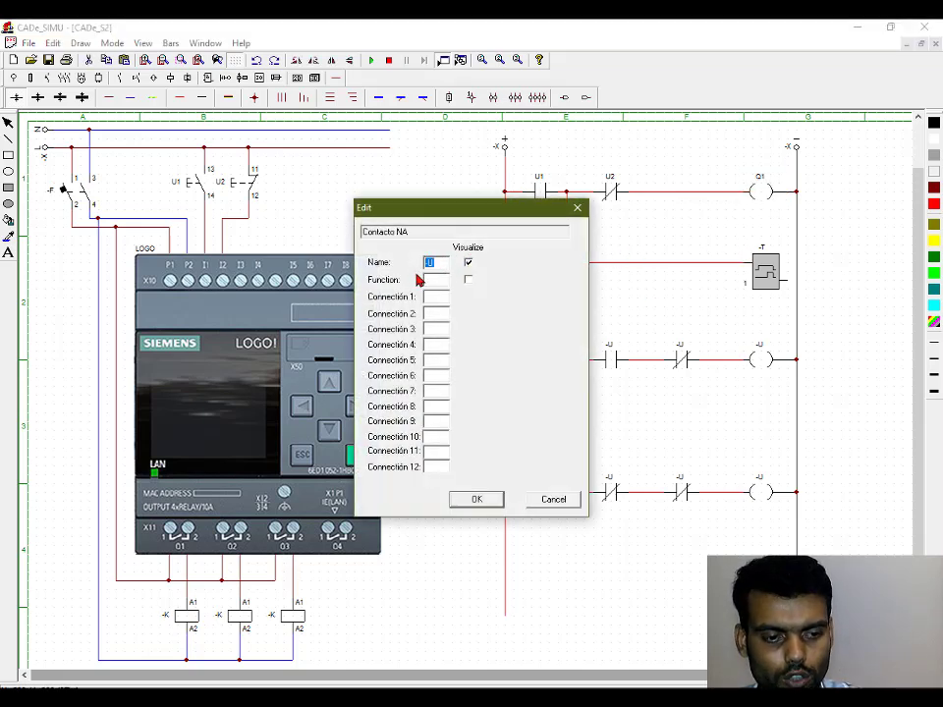
text(Q1)
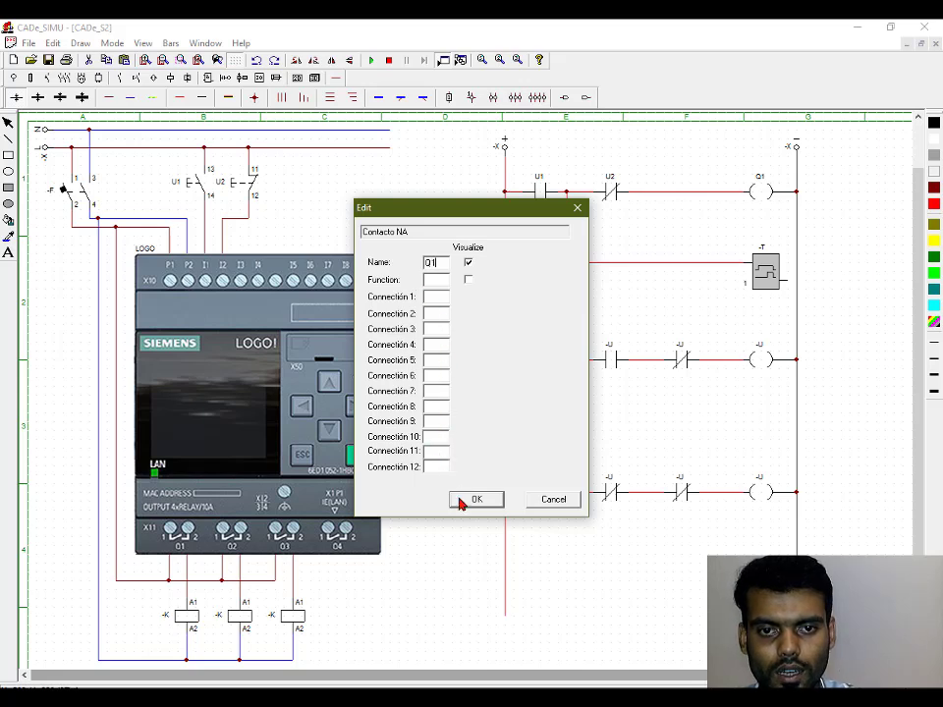
click(474, 500)
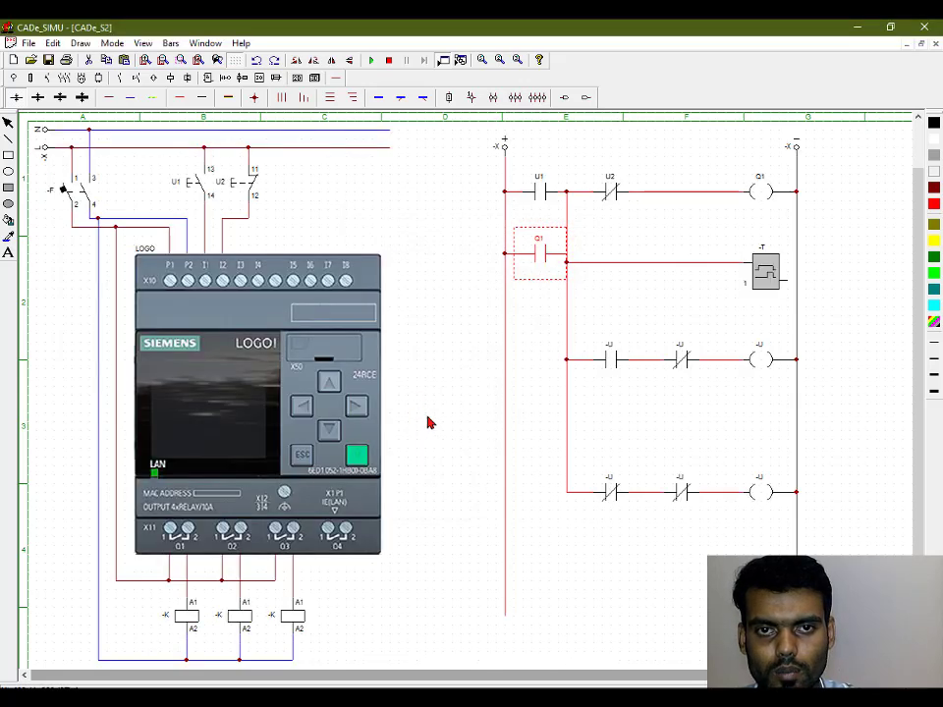
Step: Name the on-delay timer T and give the second rung's normally open contact the same name, T
double_click(768, 284)
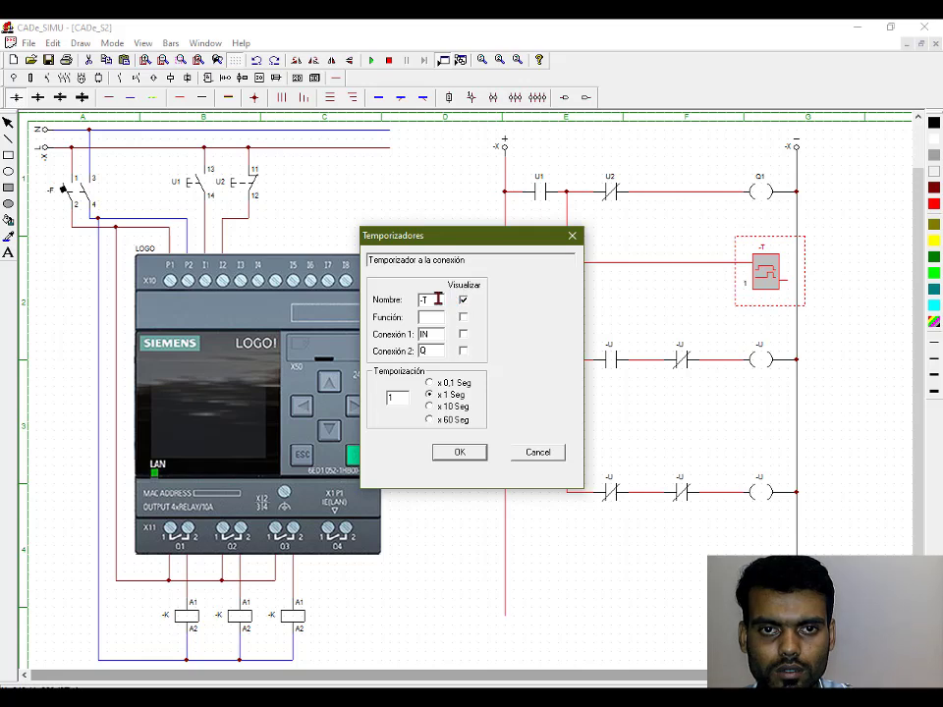
double_click(434, 300)
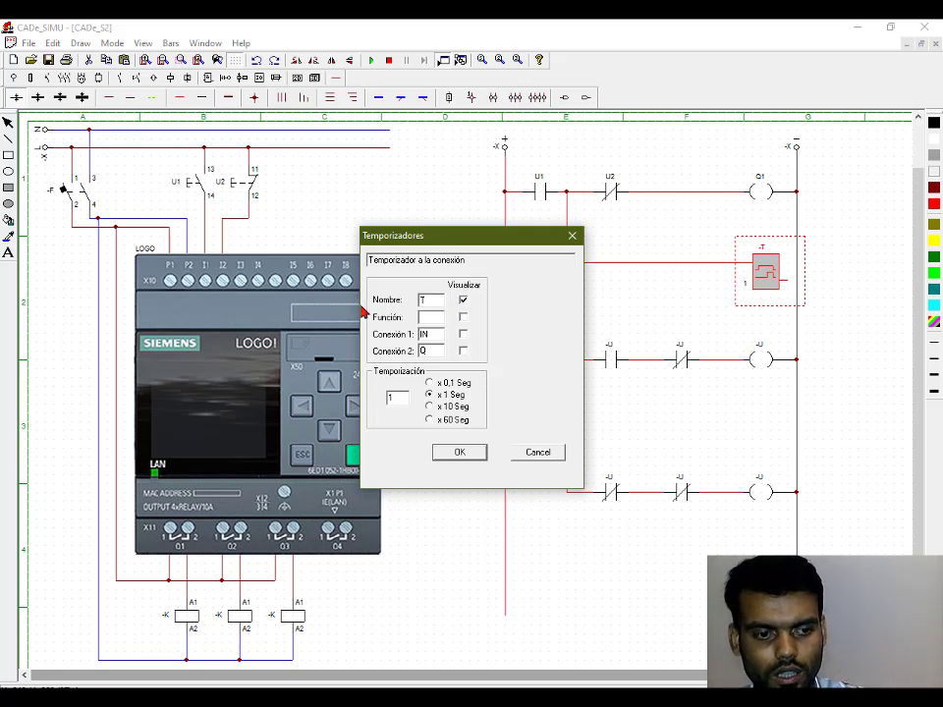
text(T)
key(Return)
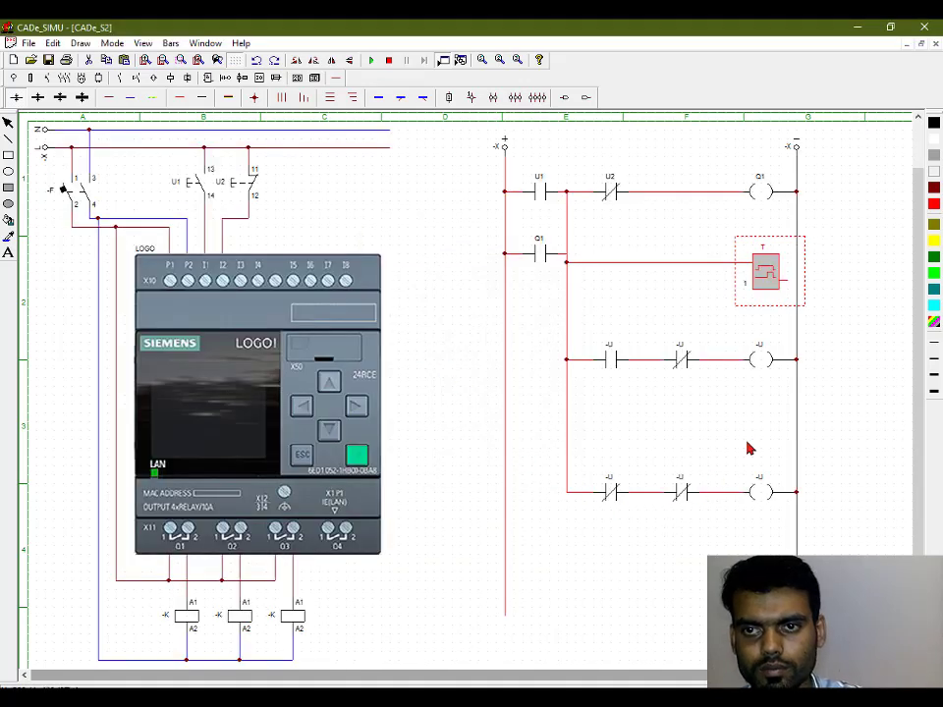
double_click(612, 362)
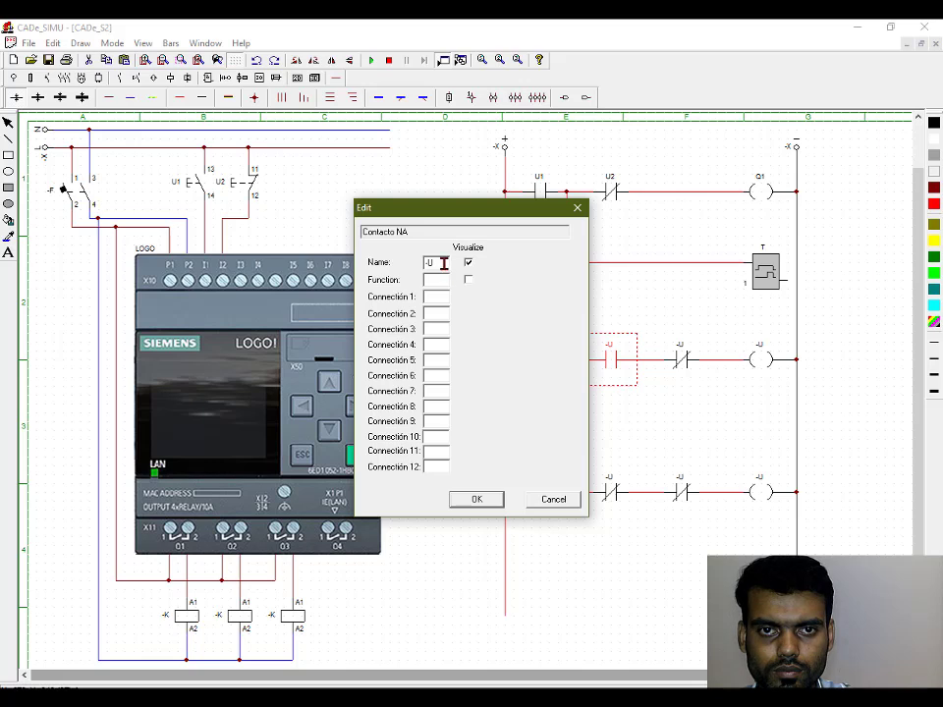
drag(443, 263, 389, 265)
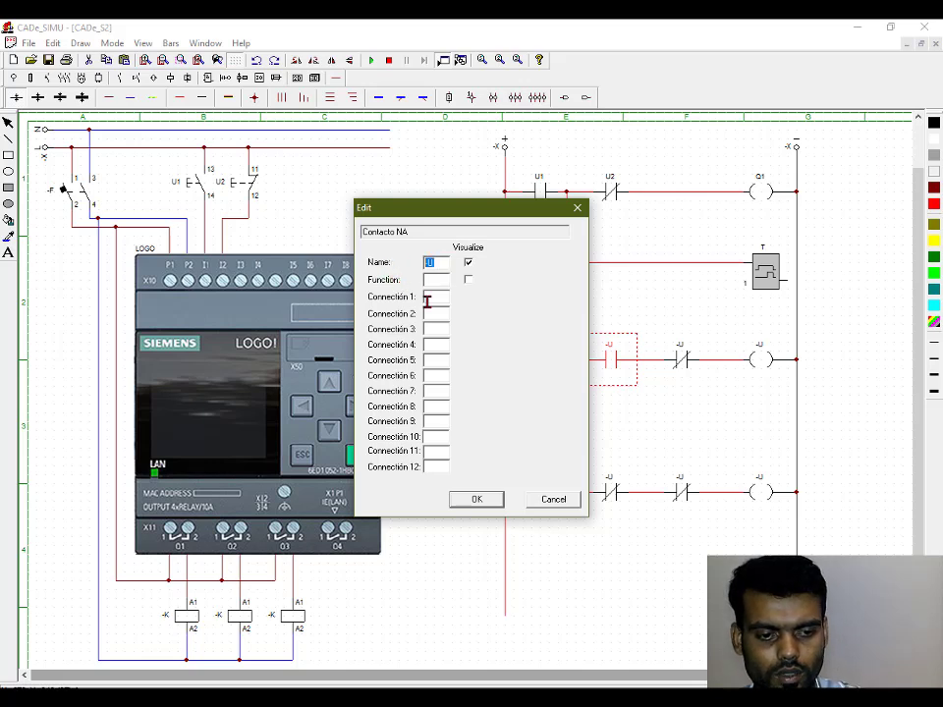
click(476, 499)
Step: Rename the normally closed contact in the second rung as Q3
click(685, 363)
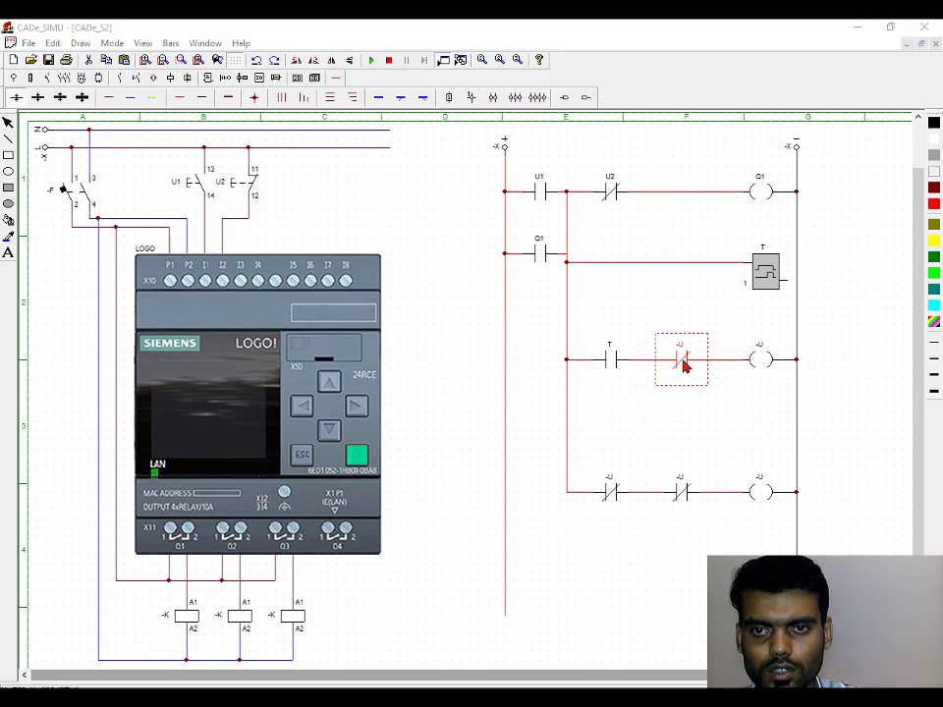
double_click(685, 363)
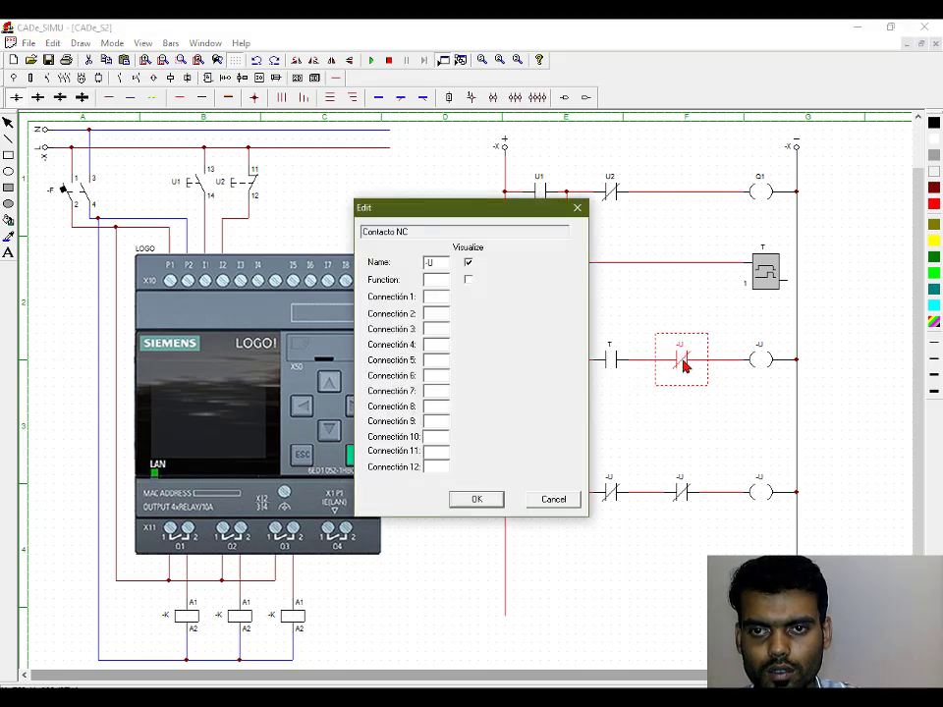
drag(417, 263, 404, 266)
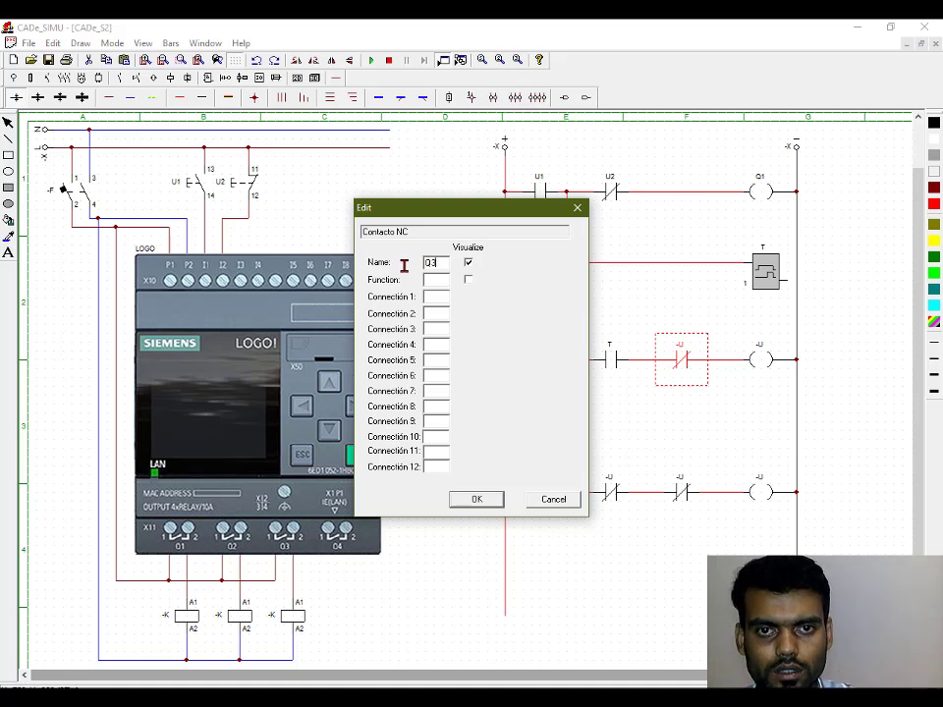
click(502, 501)
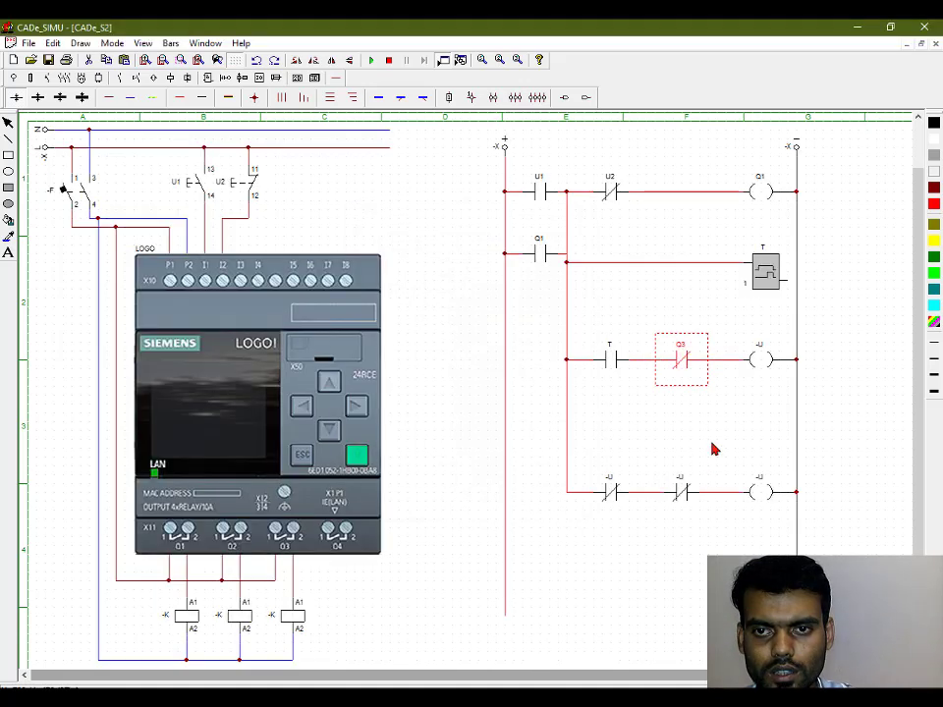
Step: Name the second rung's output coil Q2 and the third rung's output coil Q3
click(759, 364)
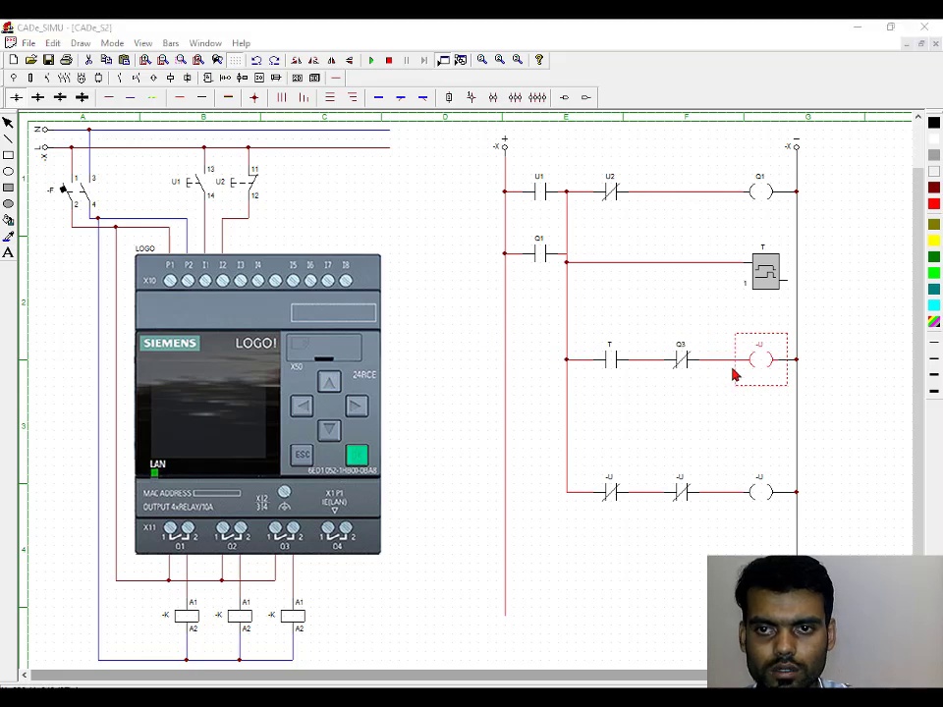
double_click(759, 363)
drag(436, 263, 421, 263)
text(Q2)
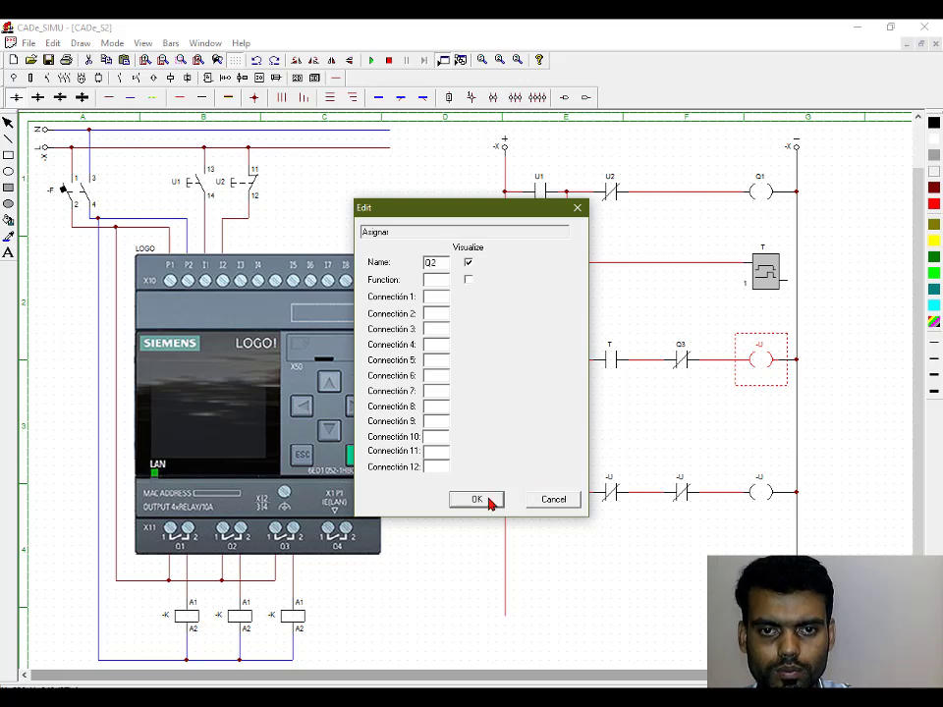
click(486, 500)
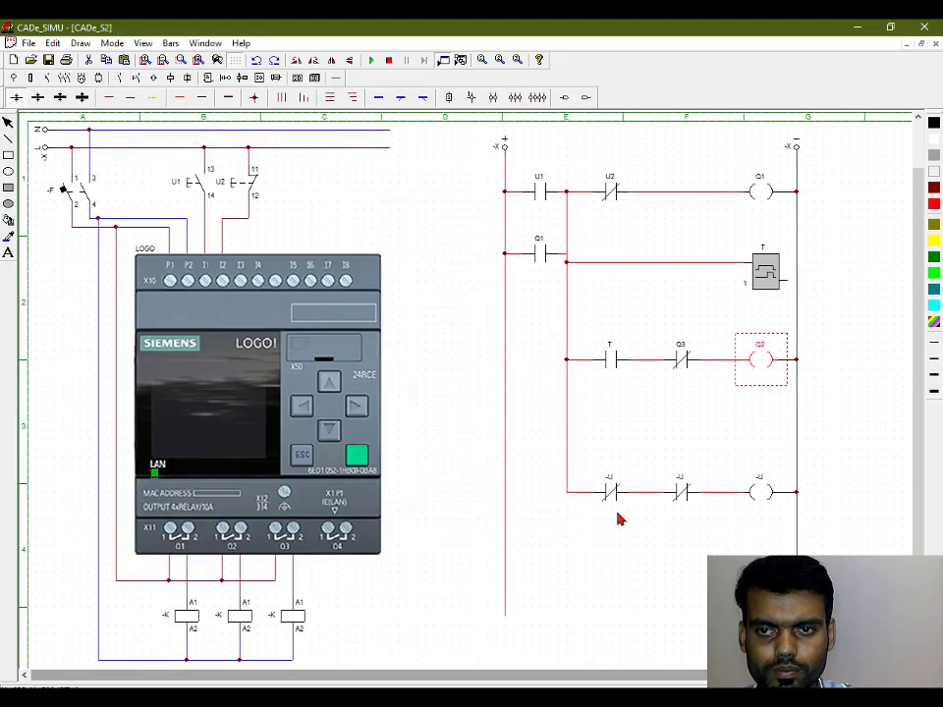
double_click(765, 493)
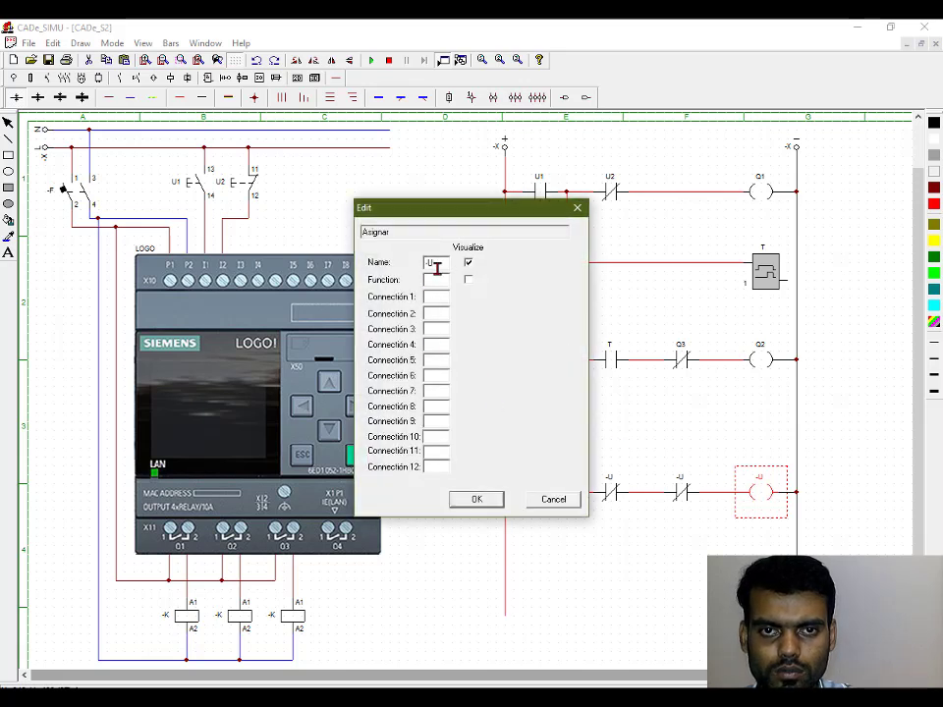
drag(437, 266, 399, 276)
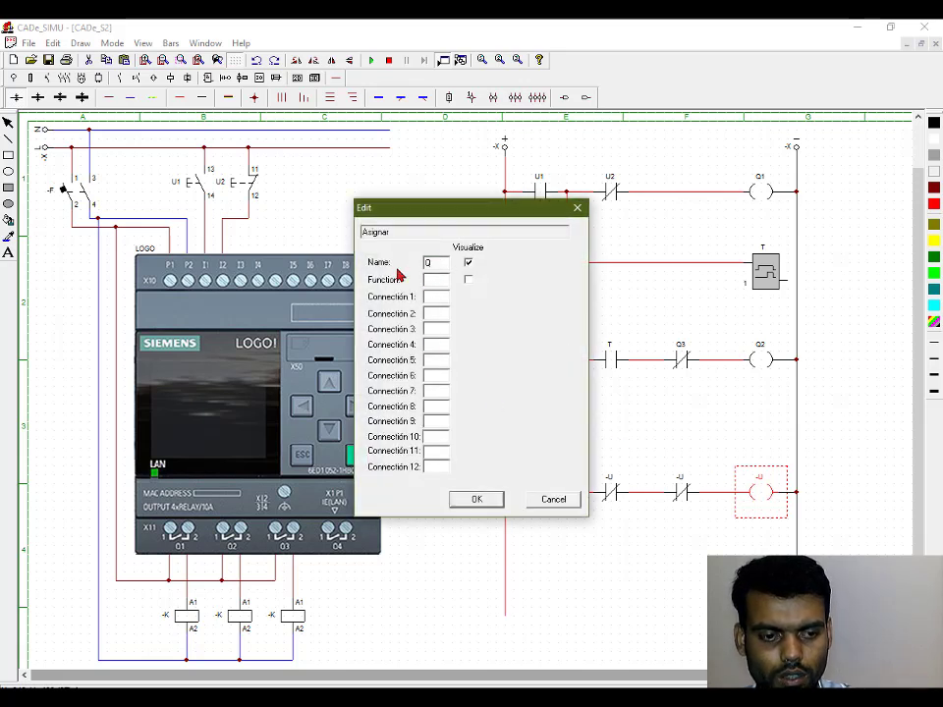
click(474, 500)
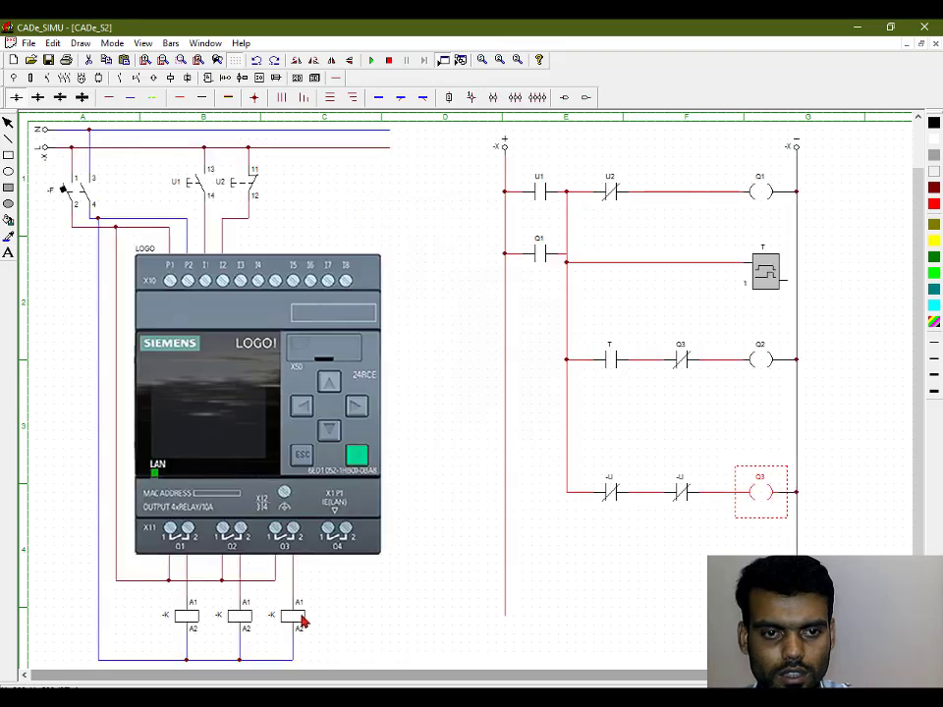
Step: Rename the third rung's two normally closed contacts: the one beside the output coil as Q2 and the first one as T
double_click(684, 494)
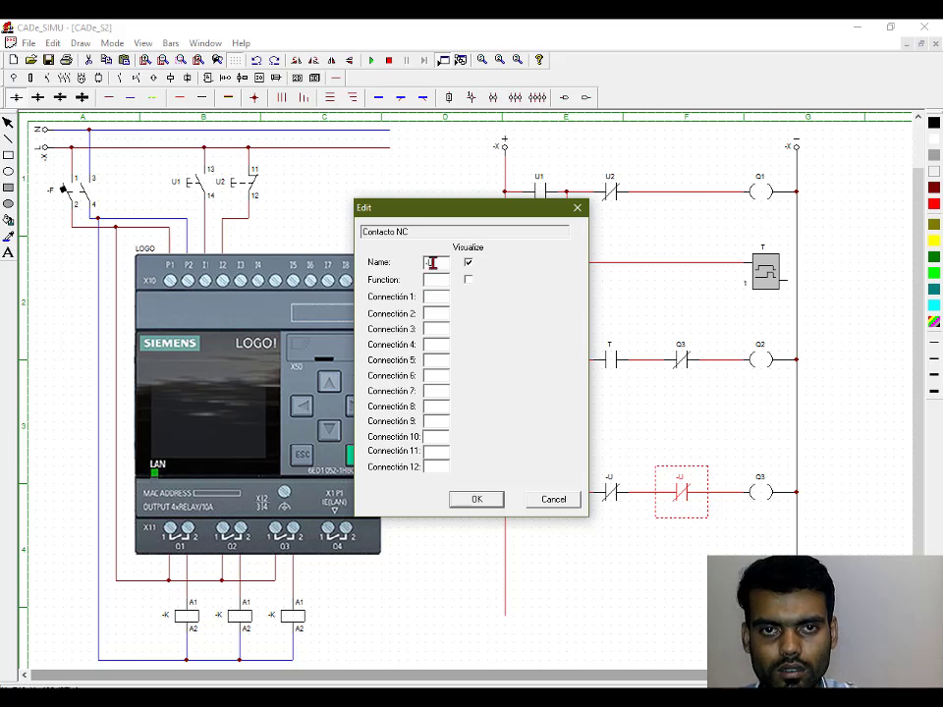
drag(430, 262, 413, 264)
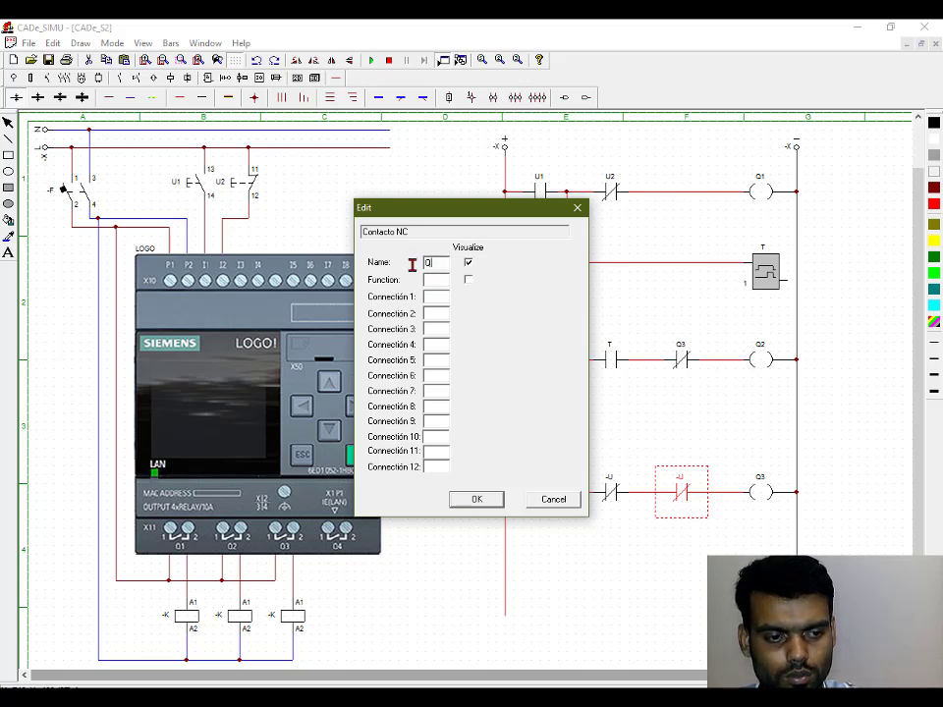
text(Q2)
click(478, 499)
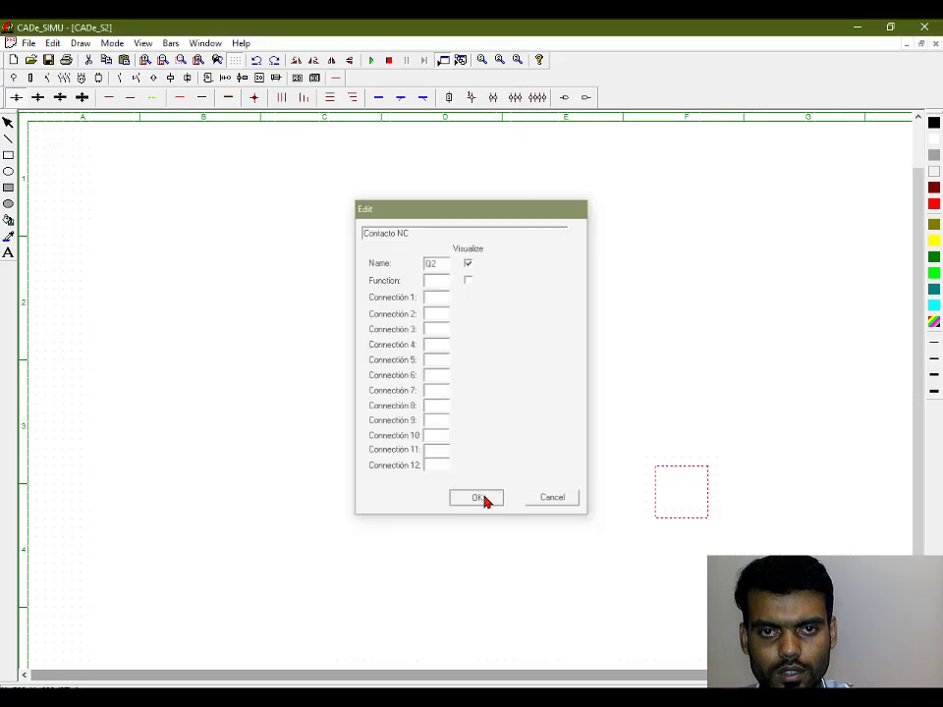
double_click(606, 493)
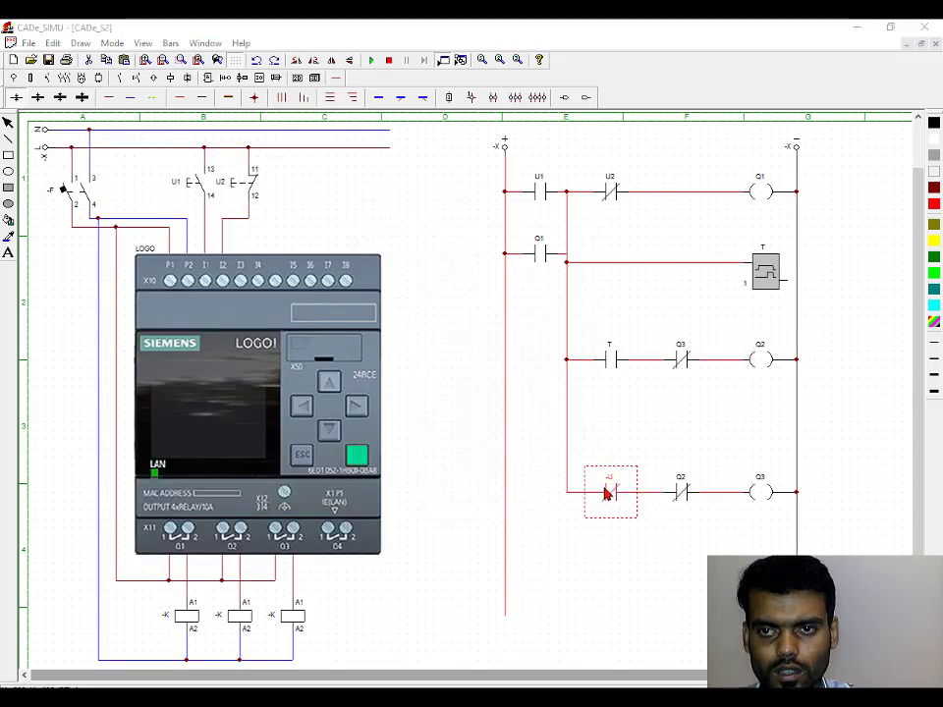
double_click(438, 261)
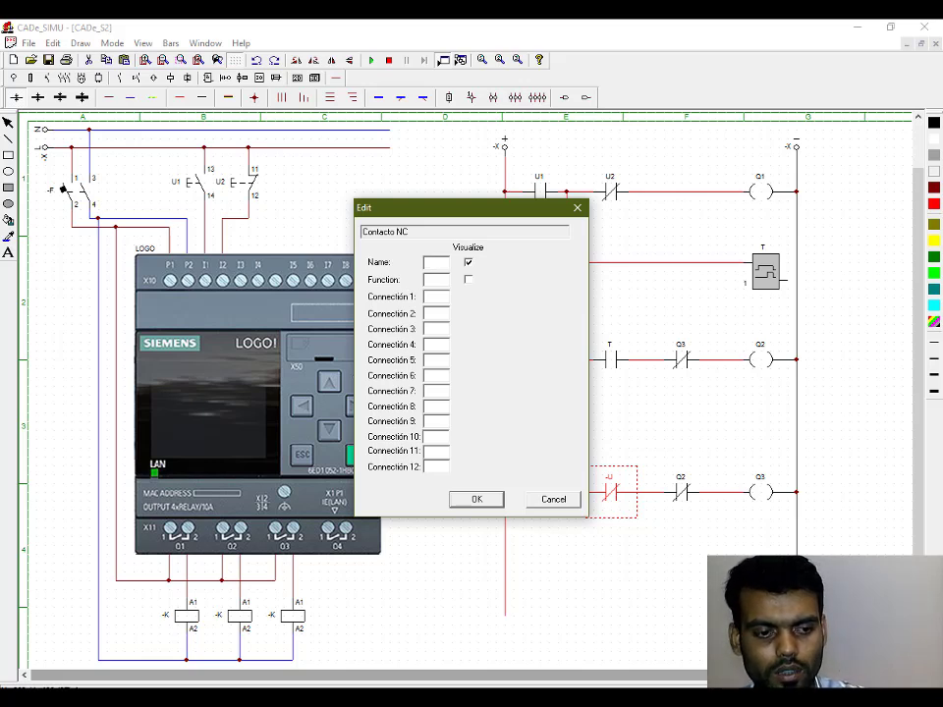
click(478, 497)
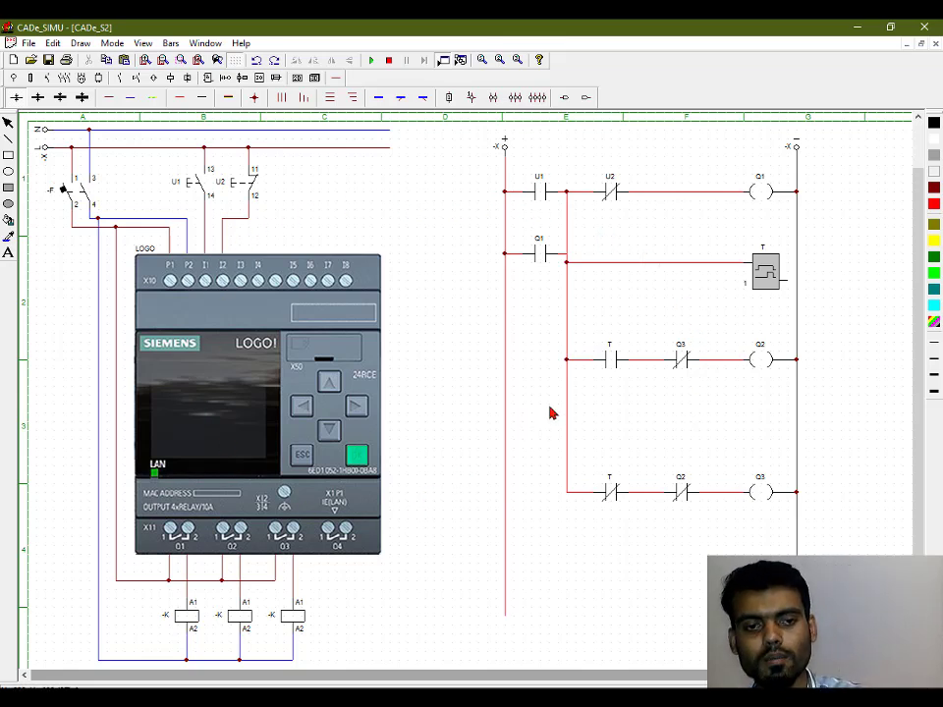
Step: Set the on-delay timer T to a time value of 10
click(765, 278)
double_click(764, 278)
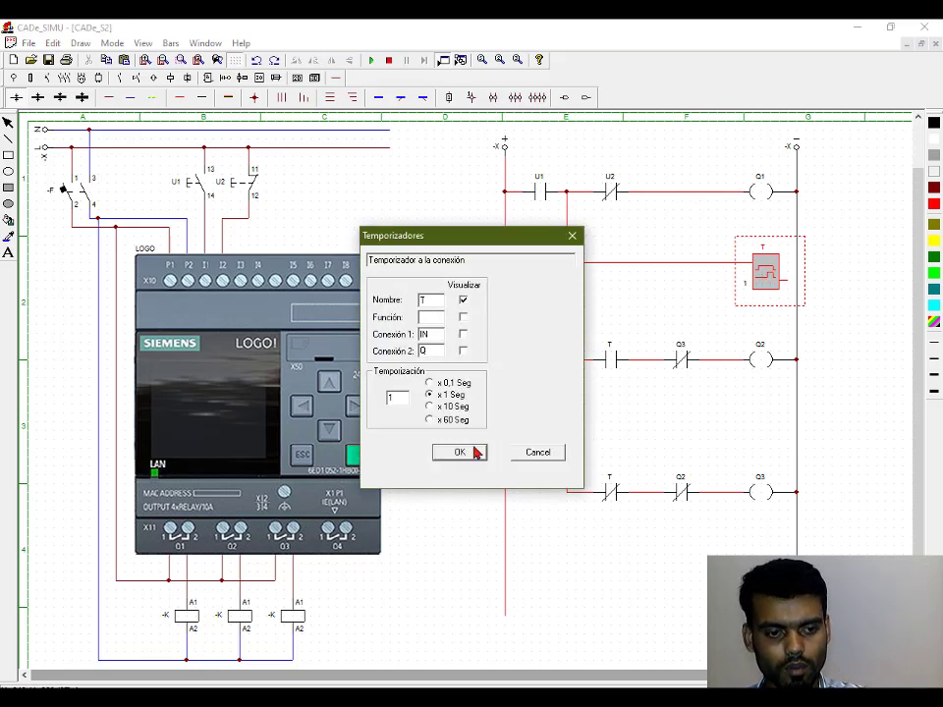
text(0)
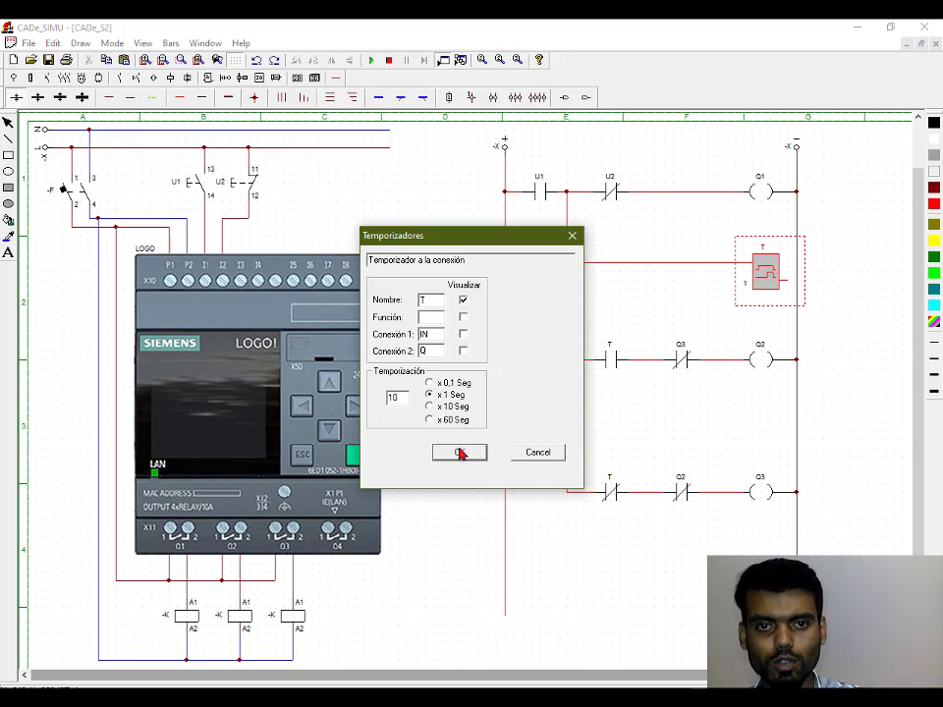
click(461, 453)
click(452, 499)
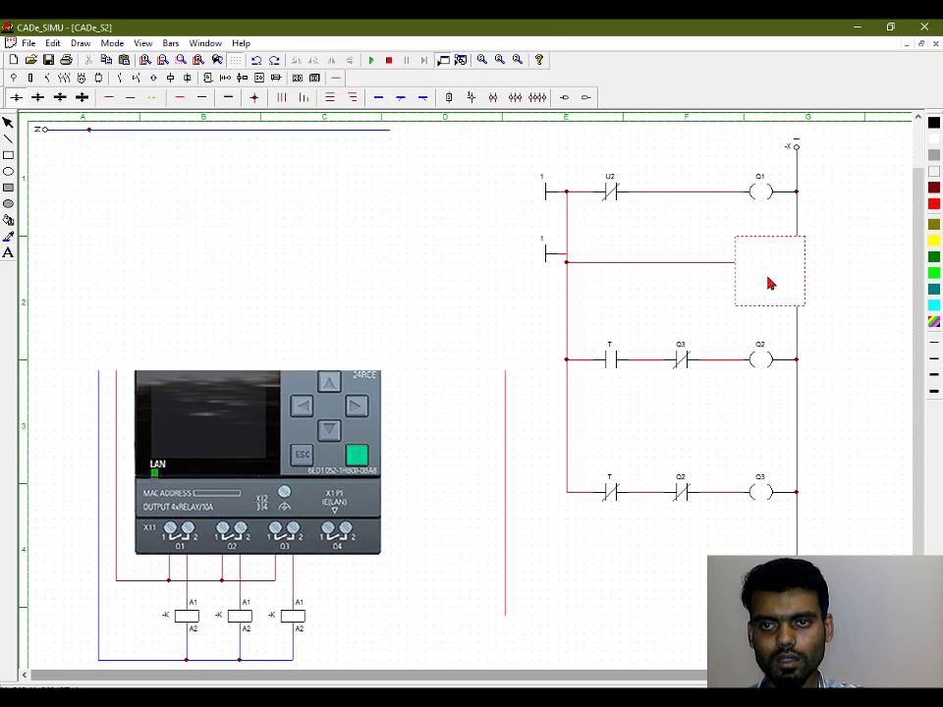
Step: Use the x 1 Seg time base for timer T and set its Conexión 2 to Q2
double_click(768, 278)
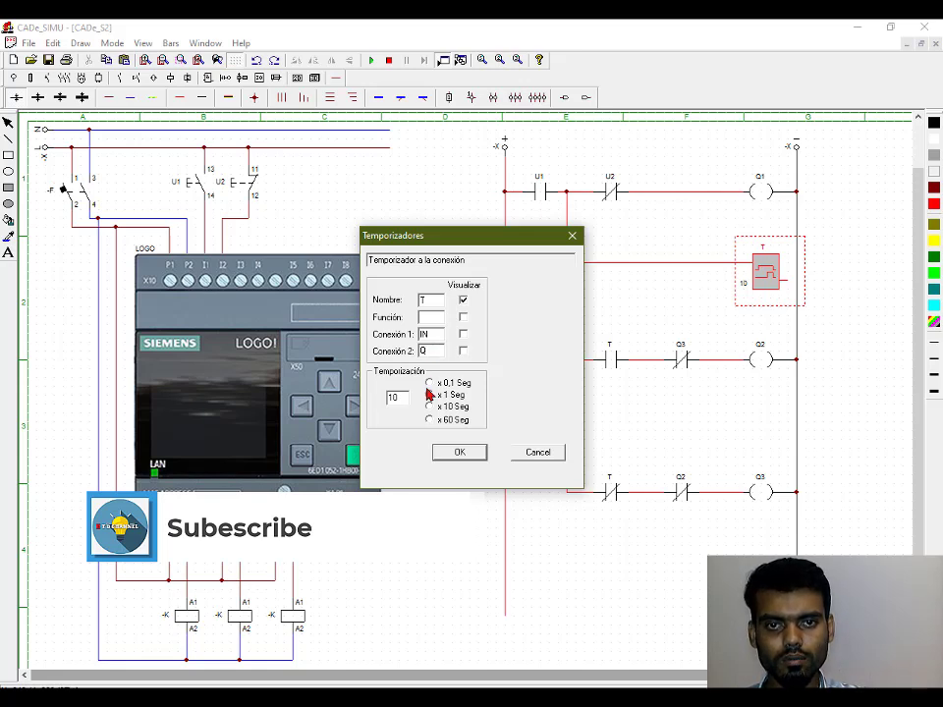
click(428, 394)
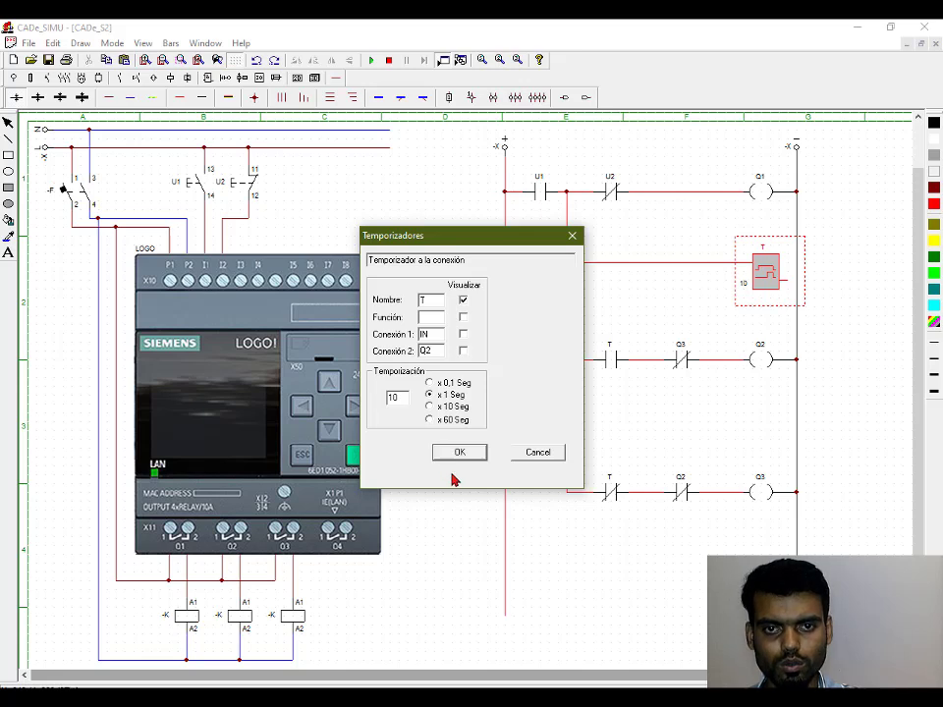
click(457, 453)
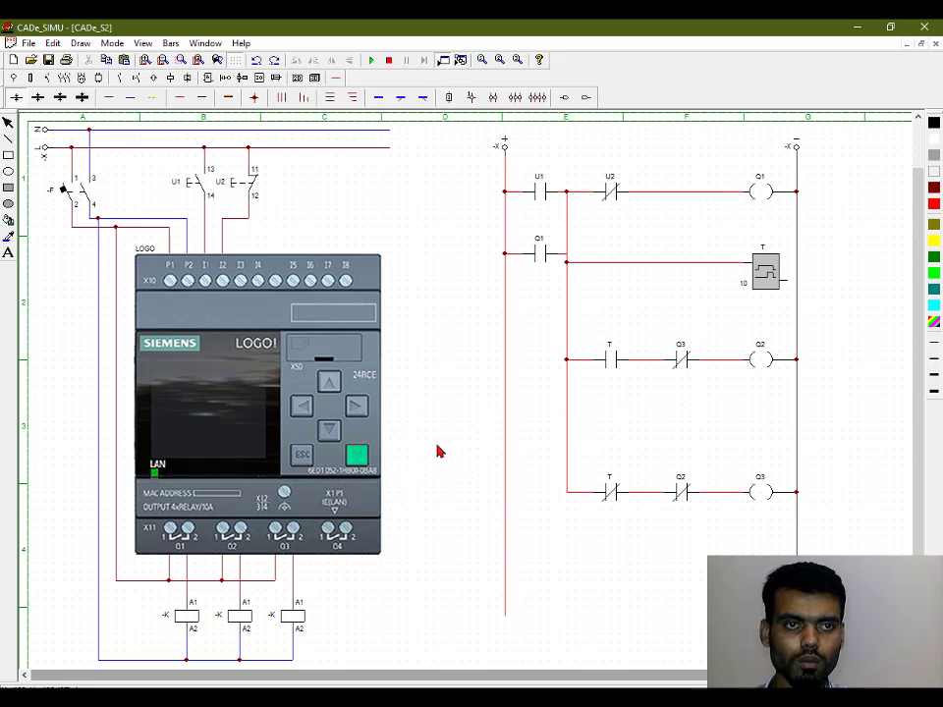
Step: Simulate the circuit with breaker F closed, testing a start with pushbutton U1, a stop with U2 and a restart with U1
click(371, 61)
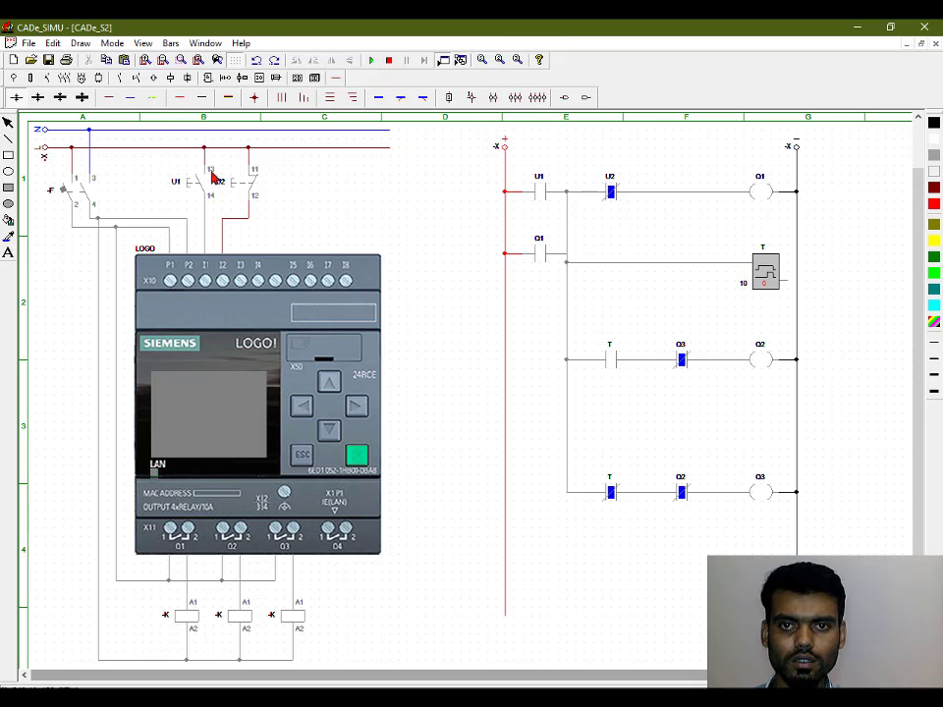
click(75, 194)
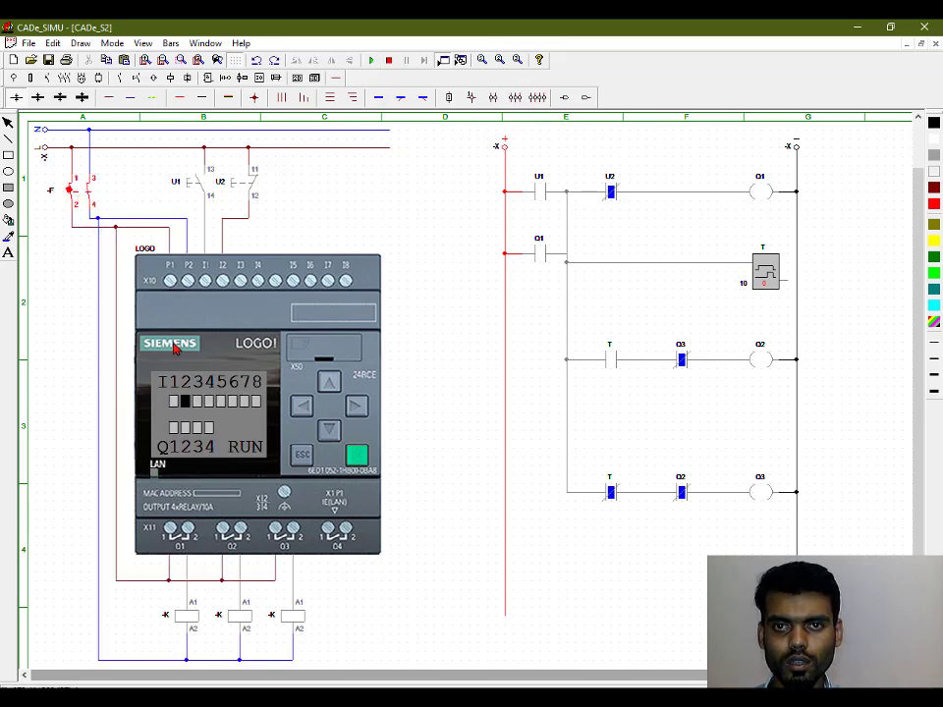
click(195, 185)
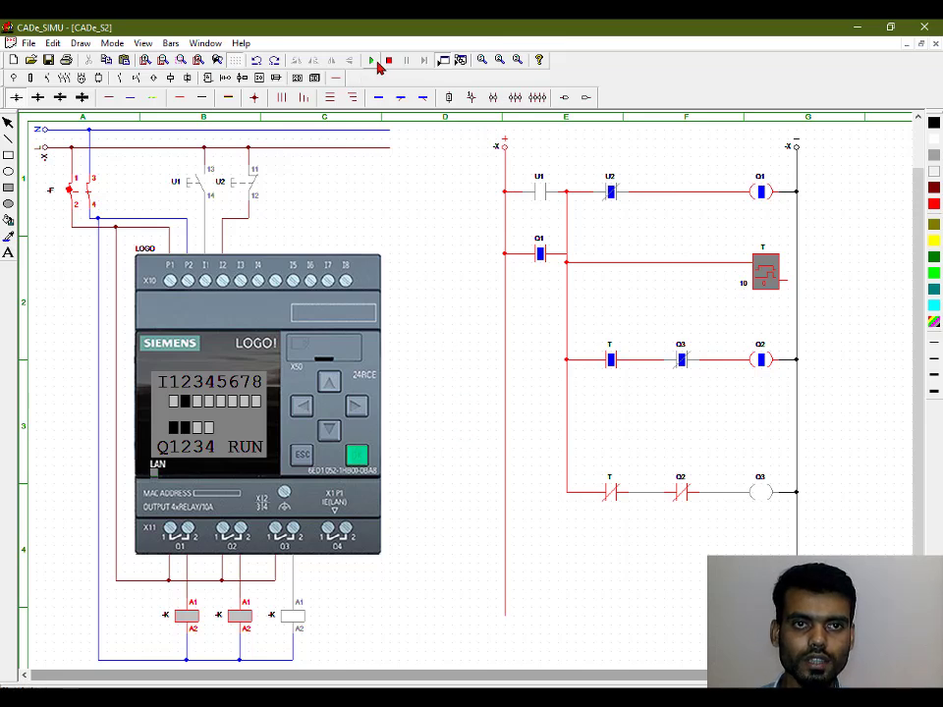
click(241, 184)
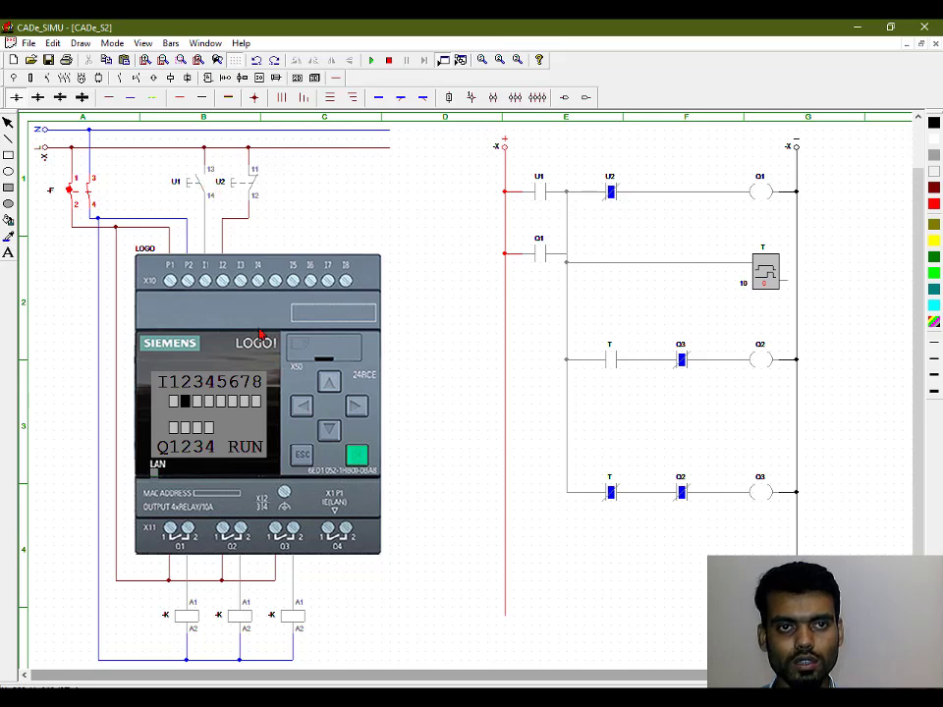
click(201, 187)
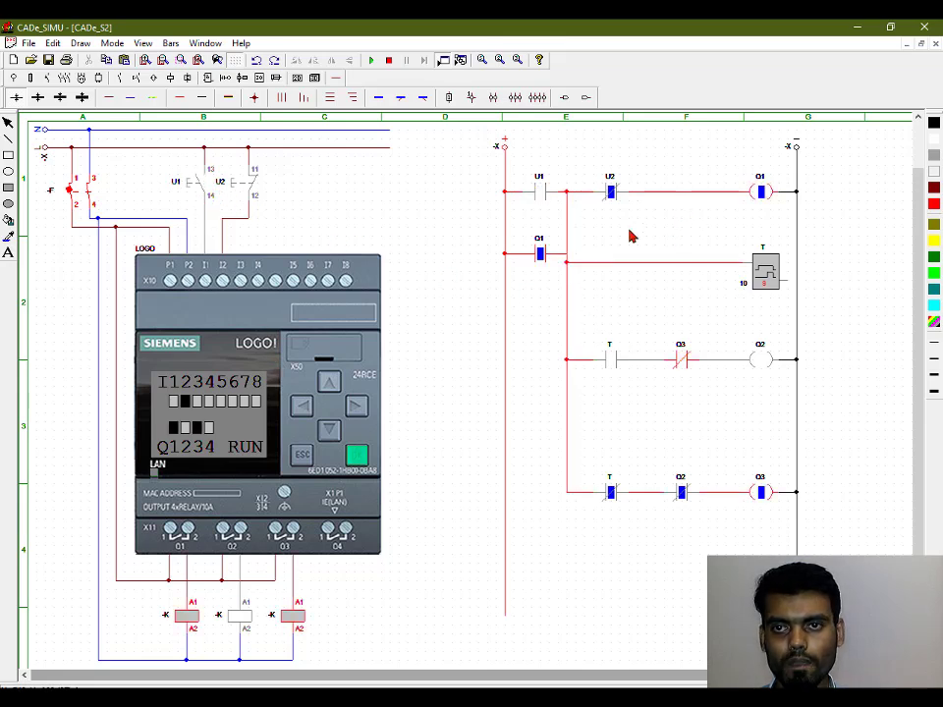